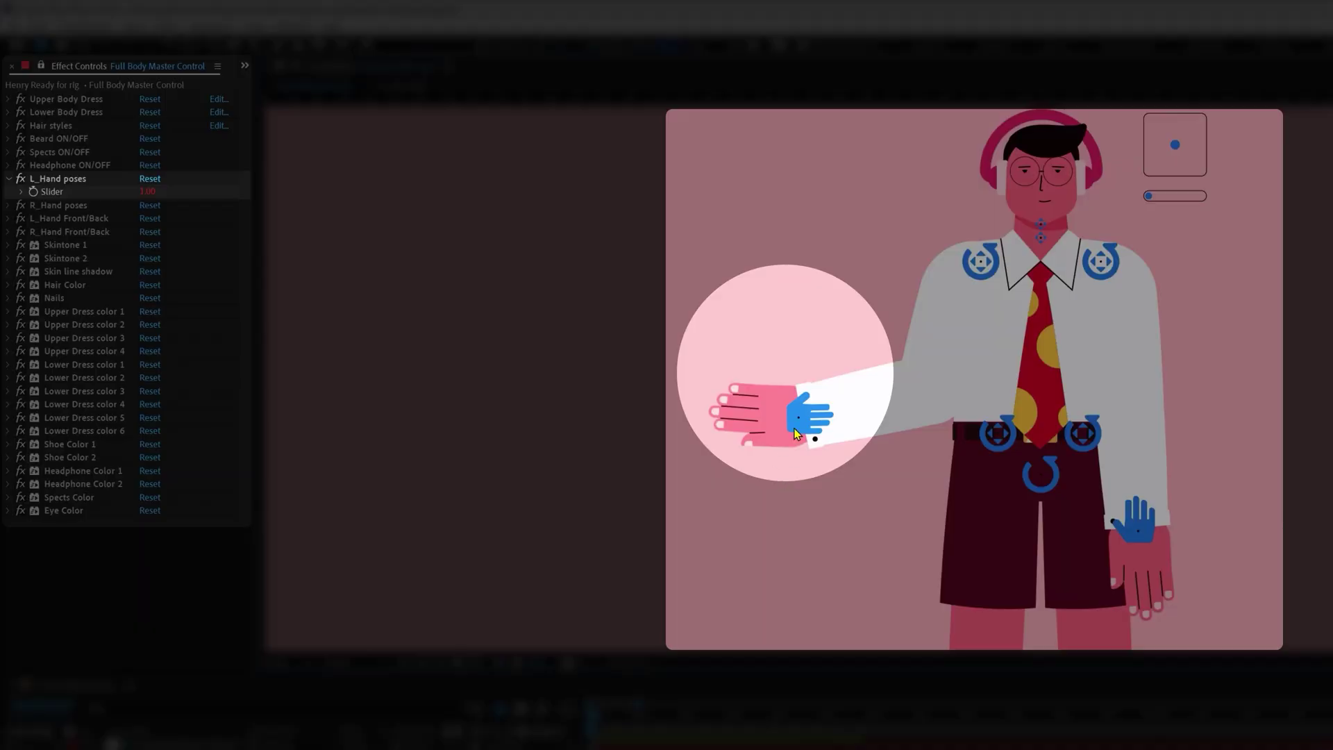
# Move the left hand controller slightly upward and set the L_Hand poses slider to 3.
pyautogui.moveTo(798, 420); pyautogui.dragTo(778, 375)
pyautogui.click(147, 192)
pyautogui.write('3')
pyautogui.press('Return')
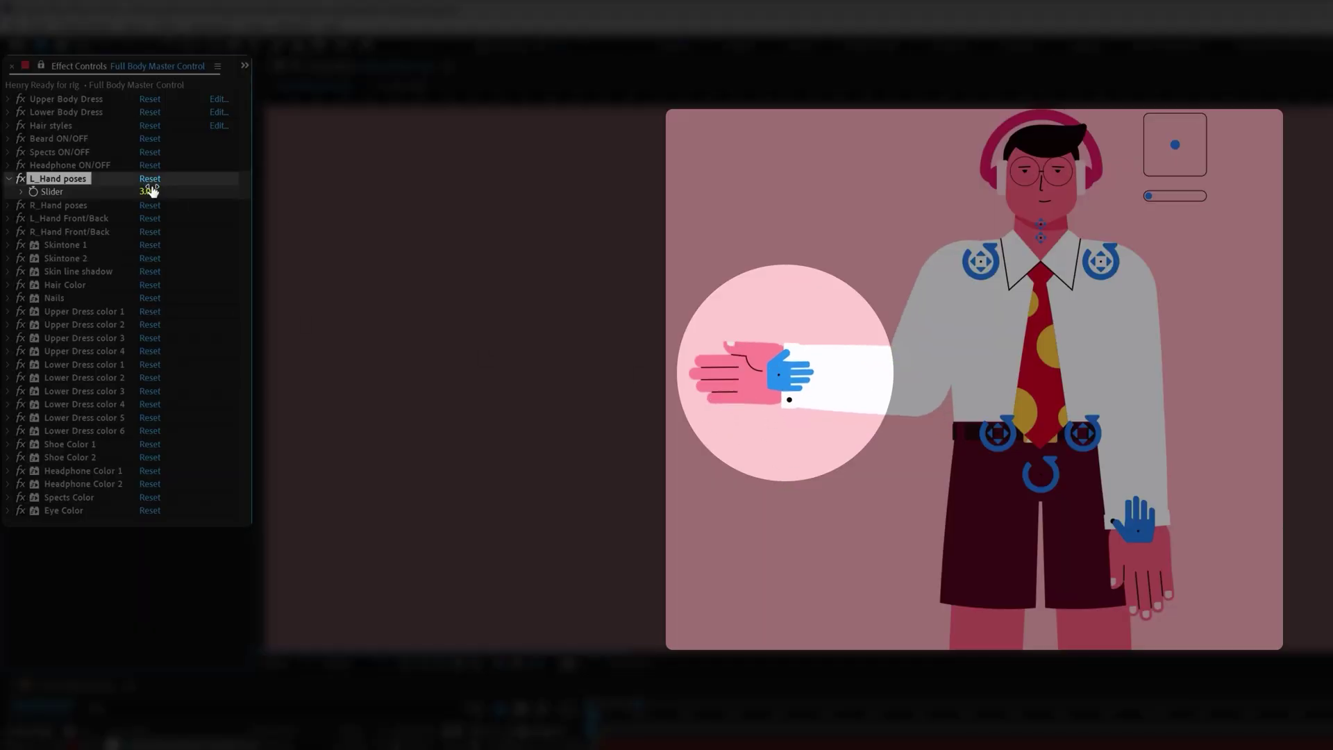
# Switch the left hand through further poses by setting the L_Hand poses slider to values such as 4 and 5.
pyautogui.click(152, 191)
pyautogui.write('4')
pyautogui.press('Return')
pyautogui.click(149, 192)
pyautogui.write('5')
pyautogui.press('Return')
pyautogui.click(147, 191)
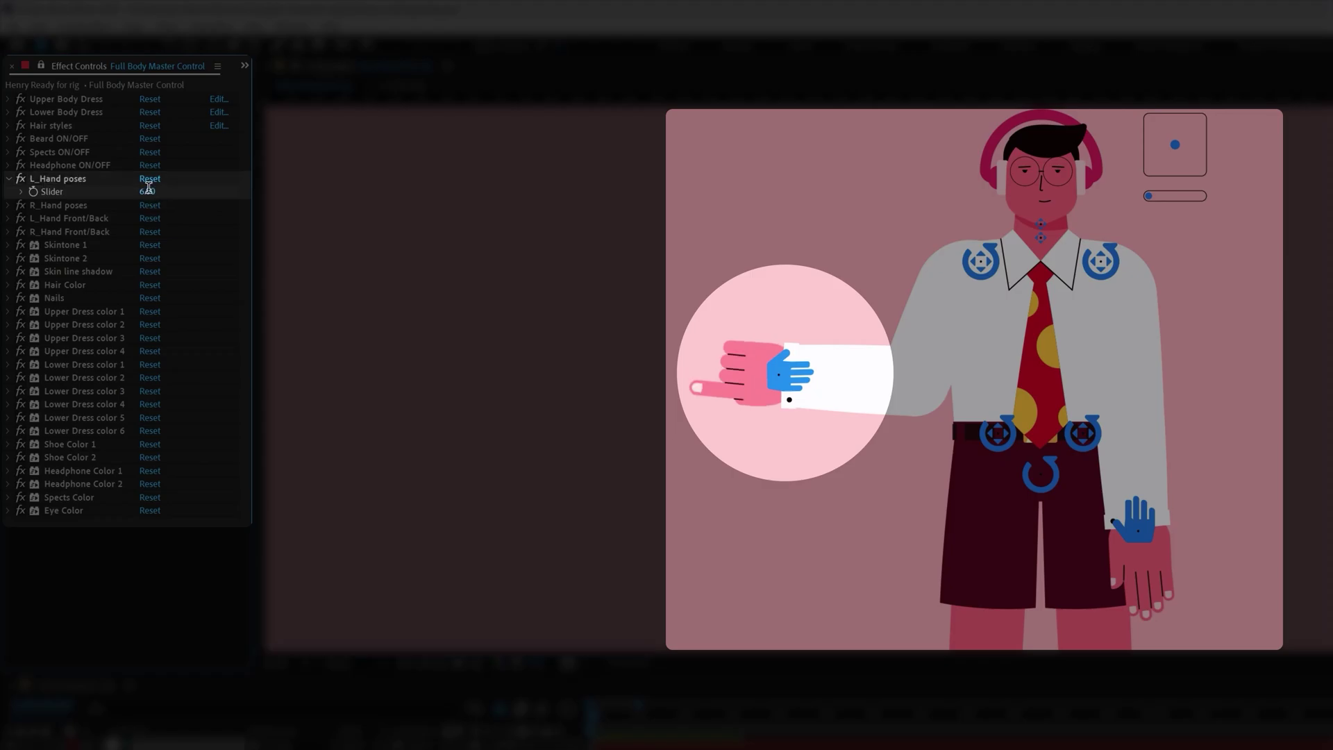
pyautogui.write('4')
pyautogui.press('Return')
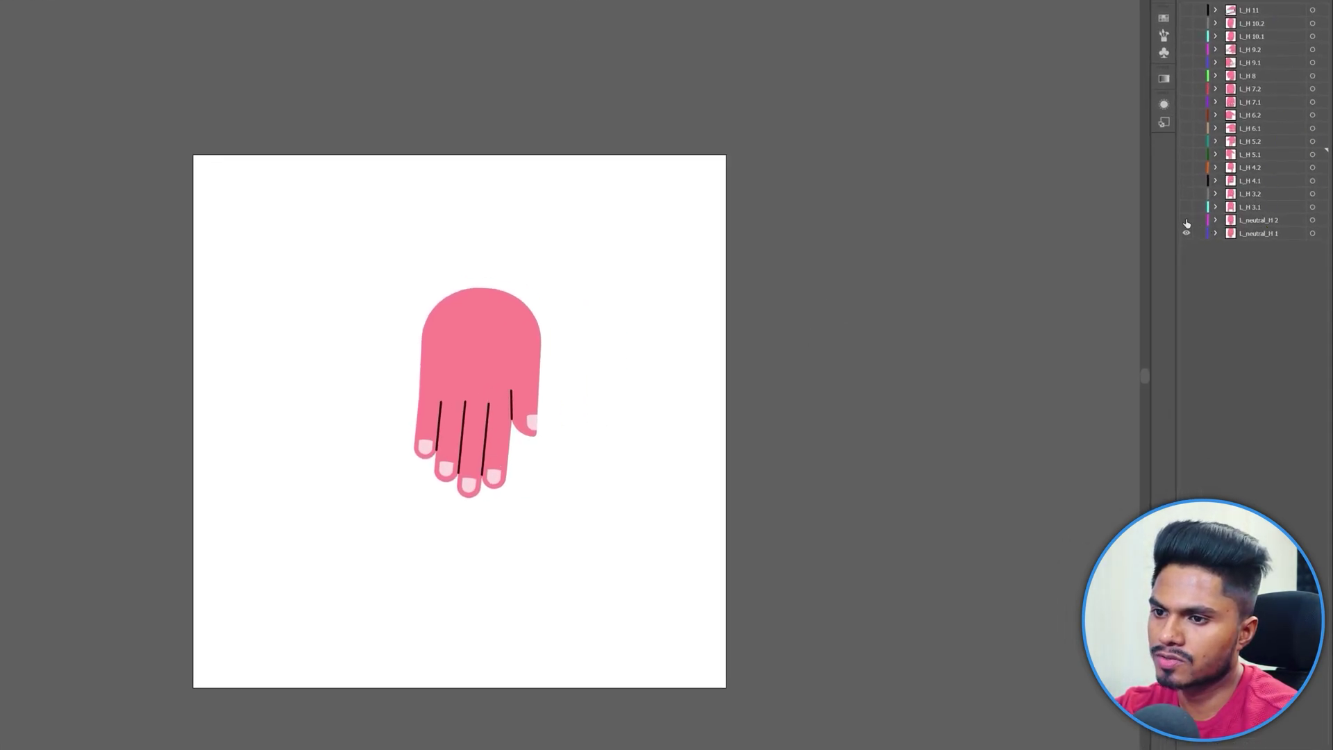
# Show the hidden hand layers from L_neutral_H 2 up to L_H 7.1 and move L_neutral_H 2 and L_H 3.1 away from the stack.
pyautogui.moveTo(1187, 223); pyautogui.dragTo(1186, 185)
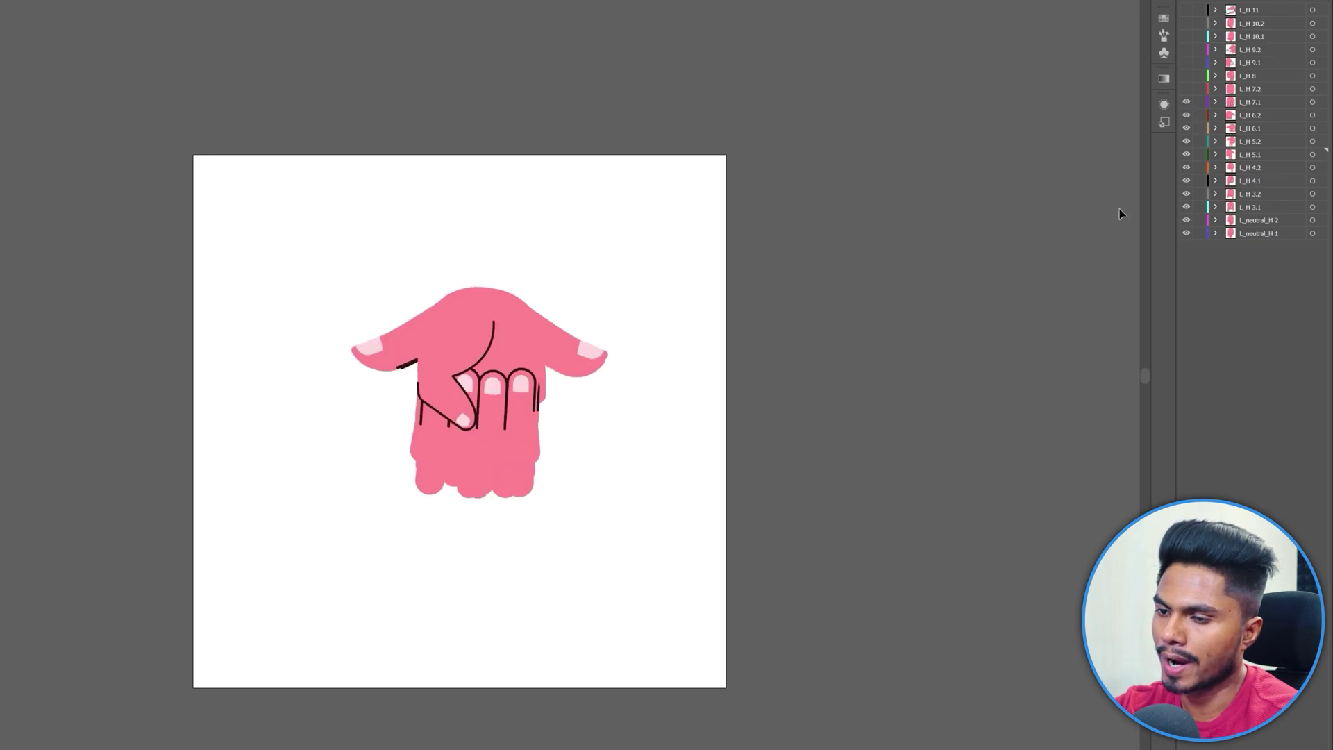
pyautogui.click(1312, 220)
pyautogui.moveTo(512, 353); pyautogui.dragTo(747, 256)
pyautogui.click(1312, 207)
pyautogui.hotkey('ctrl', 'z')
pyautogui.click(1313, 207)
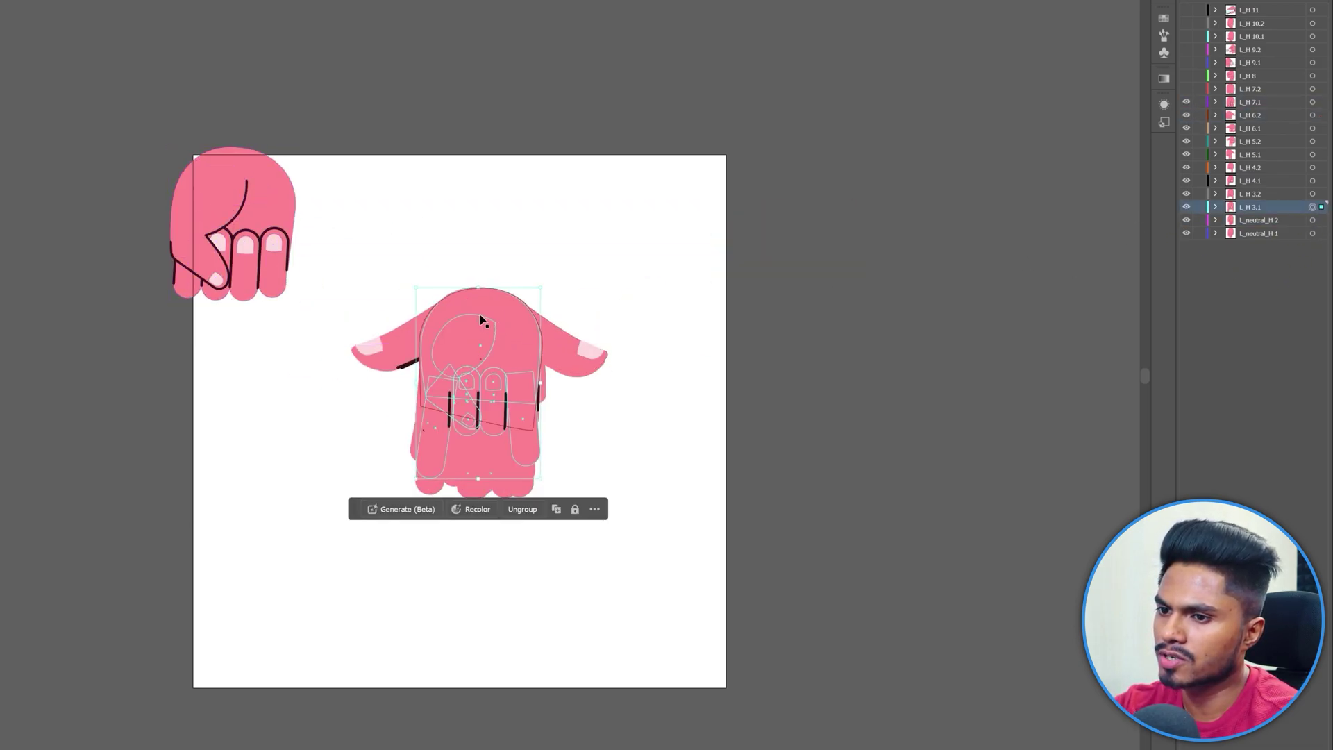
pyautogui.moveTo(481, 321); pyautogui.dragTo(783, 254)
# Spread the L_H 3.2, L_H 4.1, L_H 4.2 and L_H 5.1 hands apart around the central neutral hand.
pyautogui.click(1312, 193)
pyautogui.moveTo(518, 353); pyautogui.dragTo(312, 476)
pyautogui.click(1312, 180)
pyautogui.moveTo(500, 303); pyautogui.dragTo(664, 145)
pyautogui.click(1312, 167)
pyautogui.moveTo(485, 381); pyautogui.dragTo(641, 519)
pyautogui.click(1312, 155)
pyautogui.moveTo(485, 298); pyautogui.dragTo(482, 559)
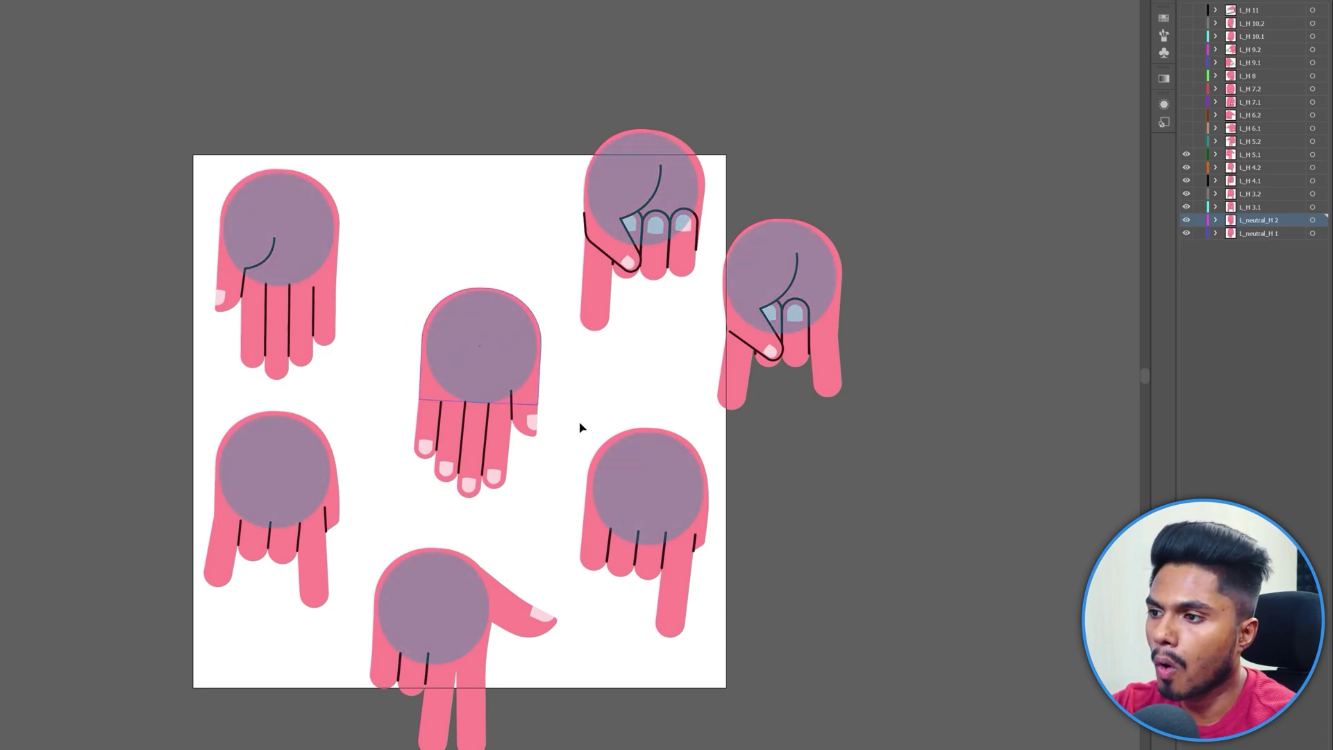
pyautogui.click(617, 416)
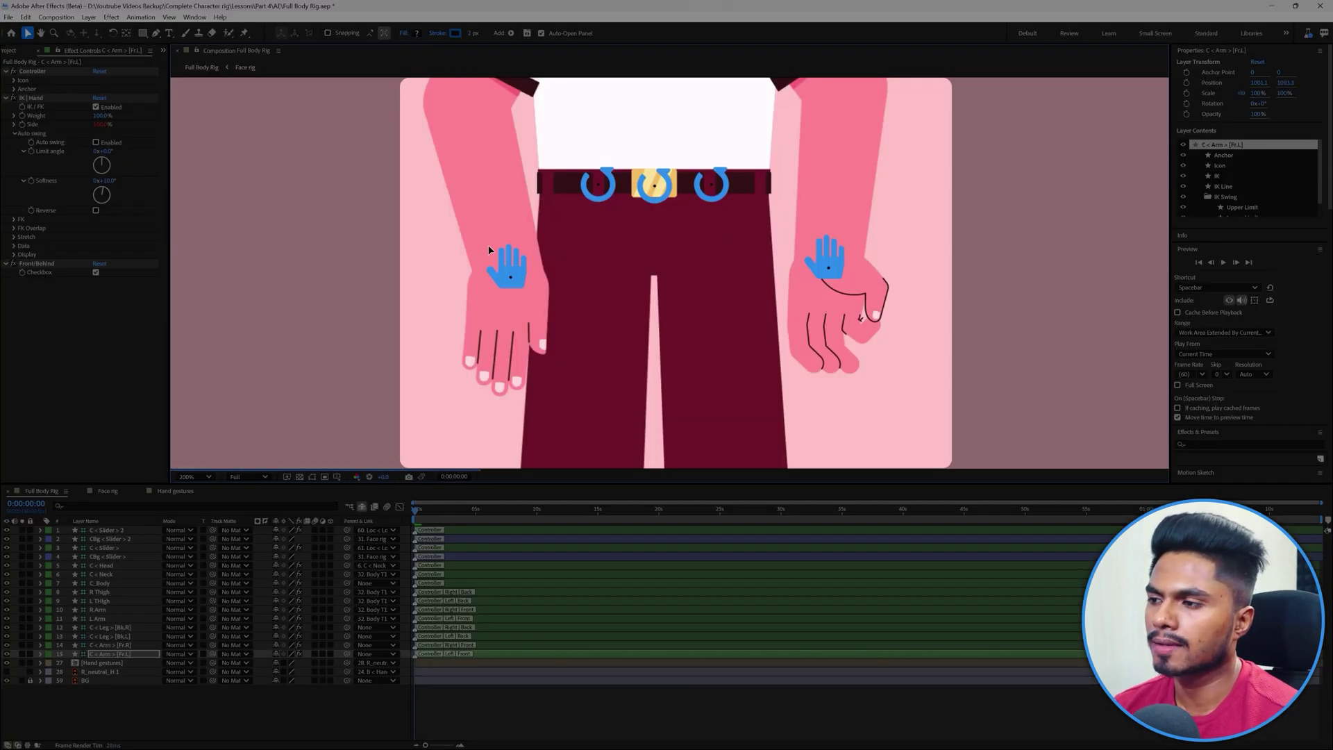
# In the After Effects rig, swing both arms slightly by repositioning their hand controllers.
pyautogui.moveTo(486, 253); pyautogui.dragTo(586, 264)
pyautogui.moveTo(828, 257)
pyautogui.mouseDown()
pyautogui.moveTo(879, 227)
pyautogui.moveTo(848, 257)
pyautogui.moveTo(826, 237)
pyautogui.mouseUp()
# Step the C < Arm > [Fr.R] Slider Control through several hand poses and try rotating that hand at the wrist.
pyautogui.click(102, 195)
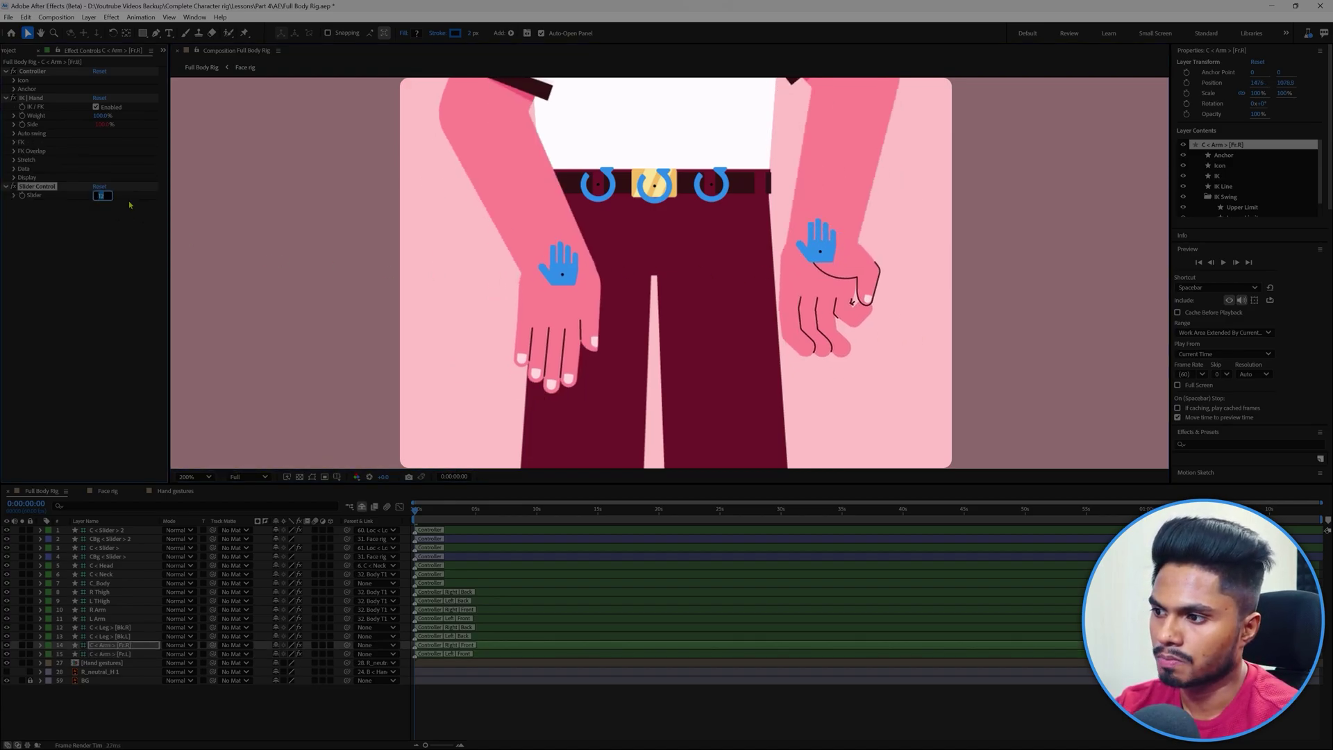
pyautogui.press('Down')
pyautogui.write('0')
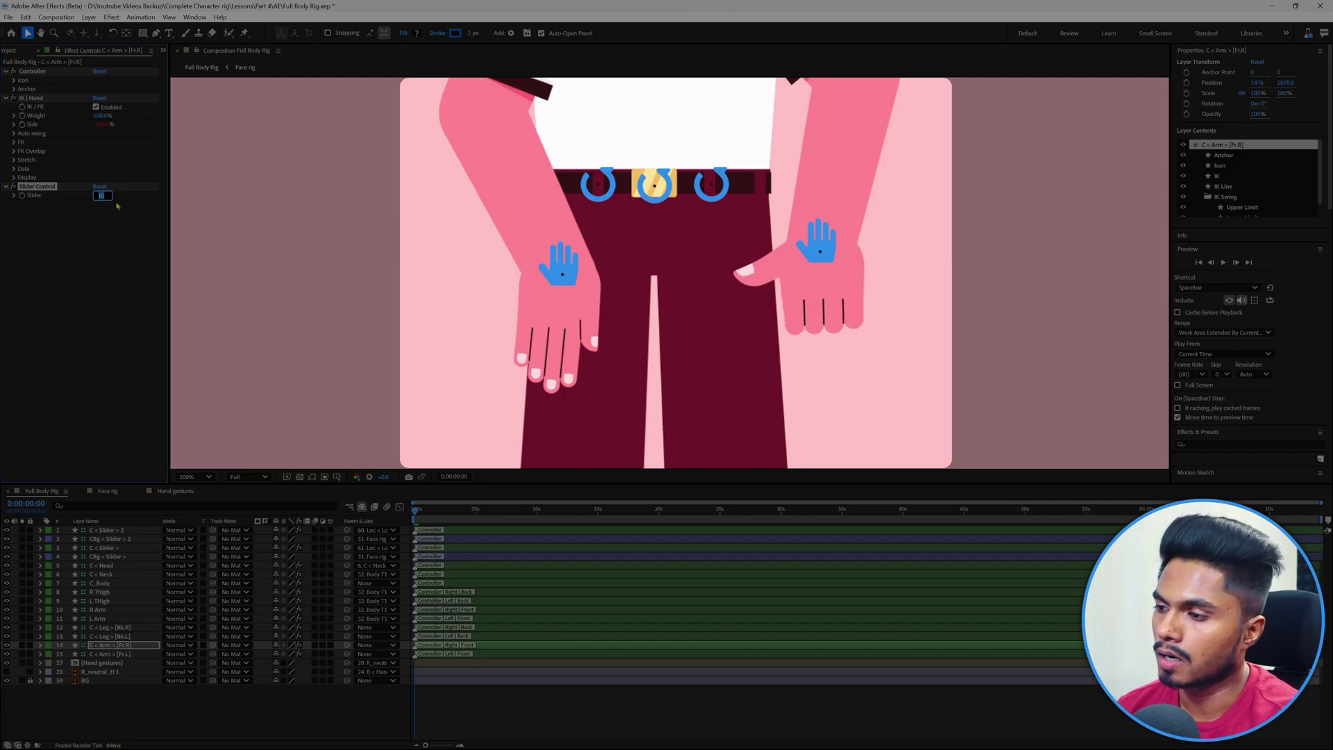
pyautogui.press('Down')
pyautogui.press('Down')
pyautogui.press('Down')
pyautogui.press('Down')
pyautogui.press('Down')
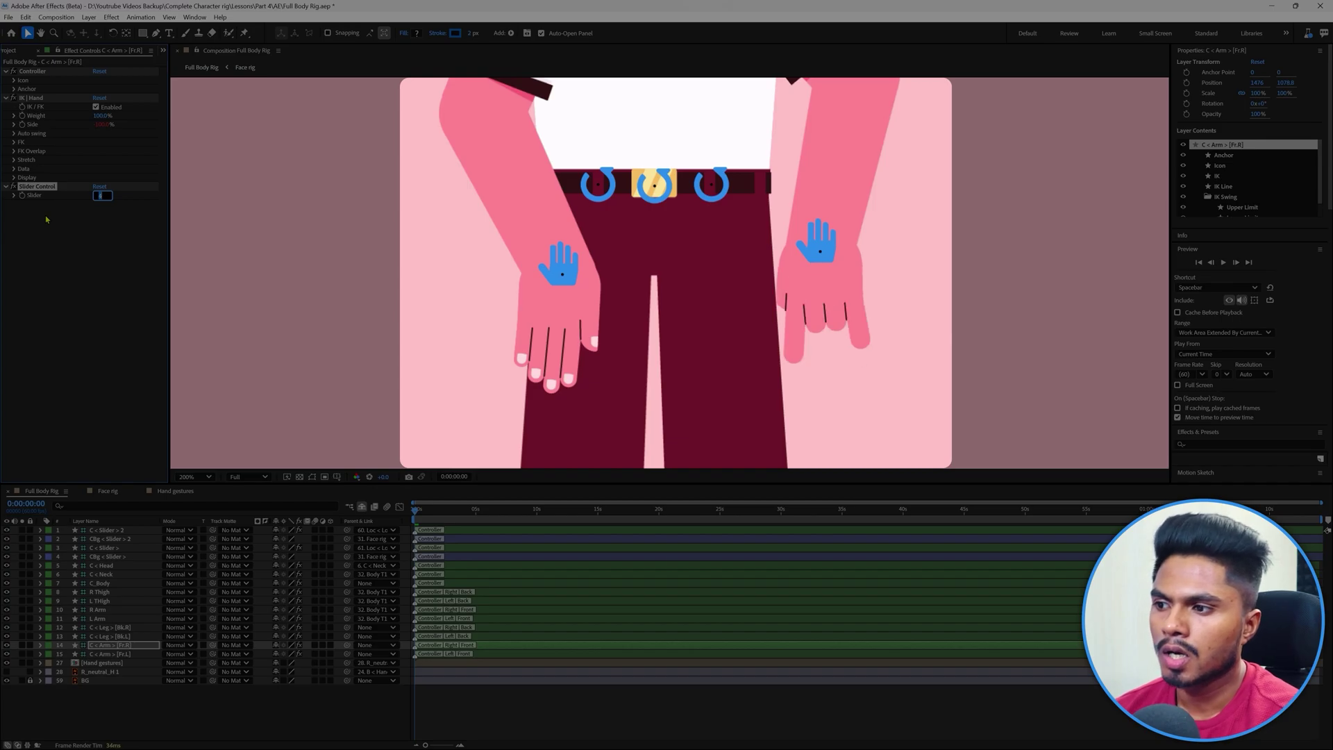
pyautogui.press('Return')
pyautogui.press('w')
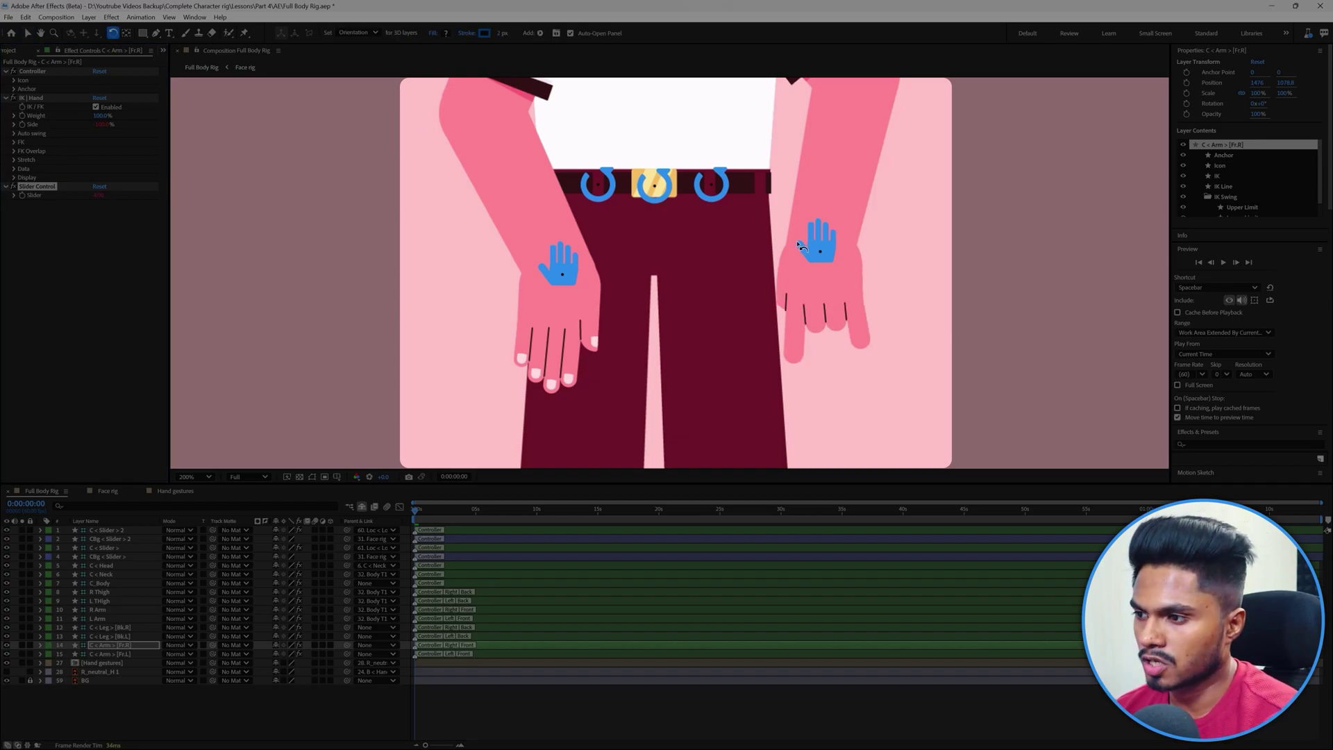
pyautogui.moveTo(831, 266); pyautogui.dragTo(825, 270)
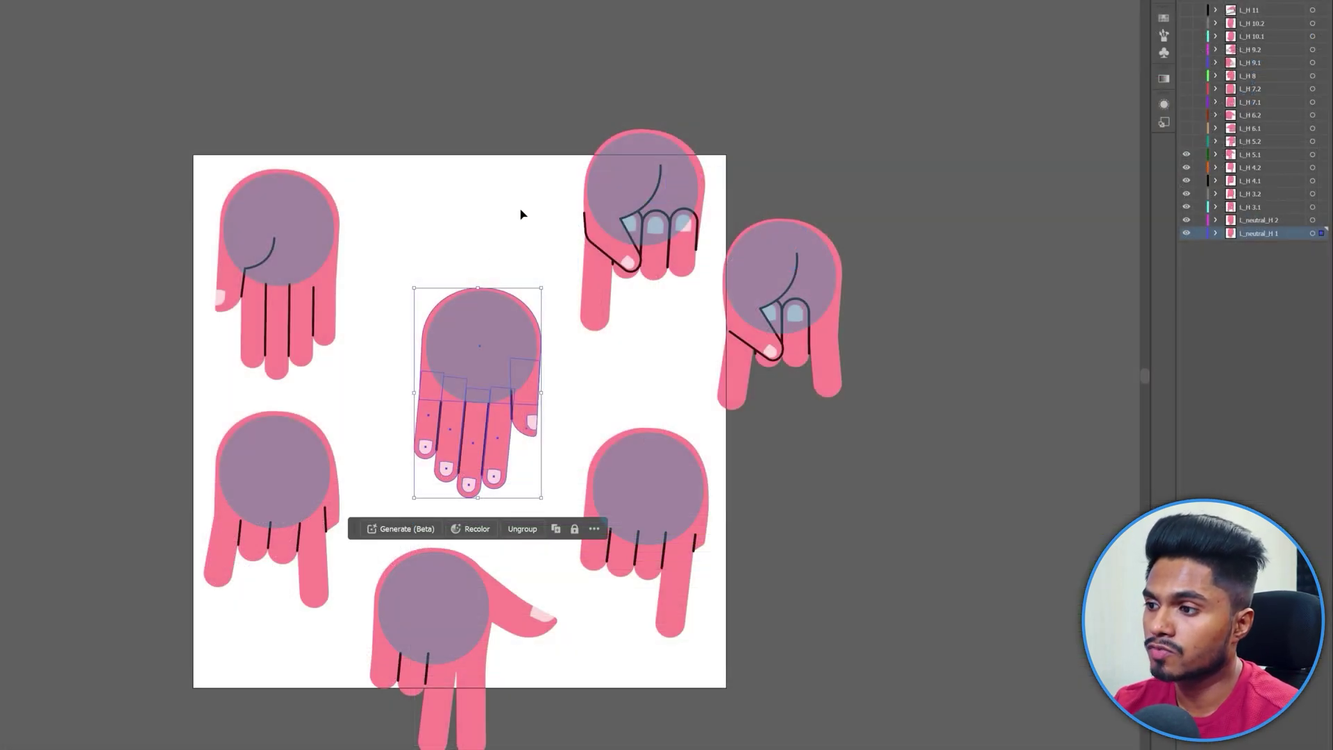
pyautogui.click(522, 215)
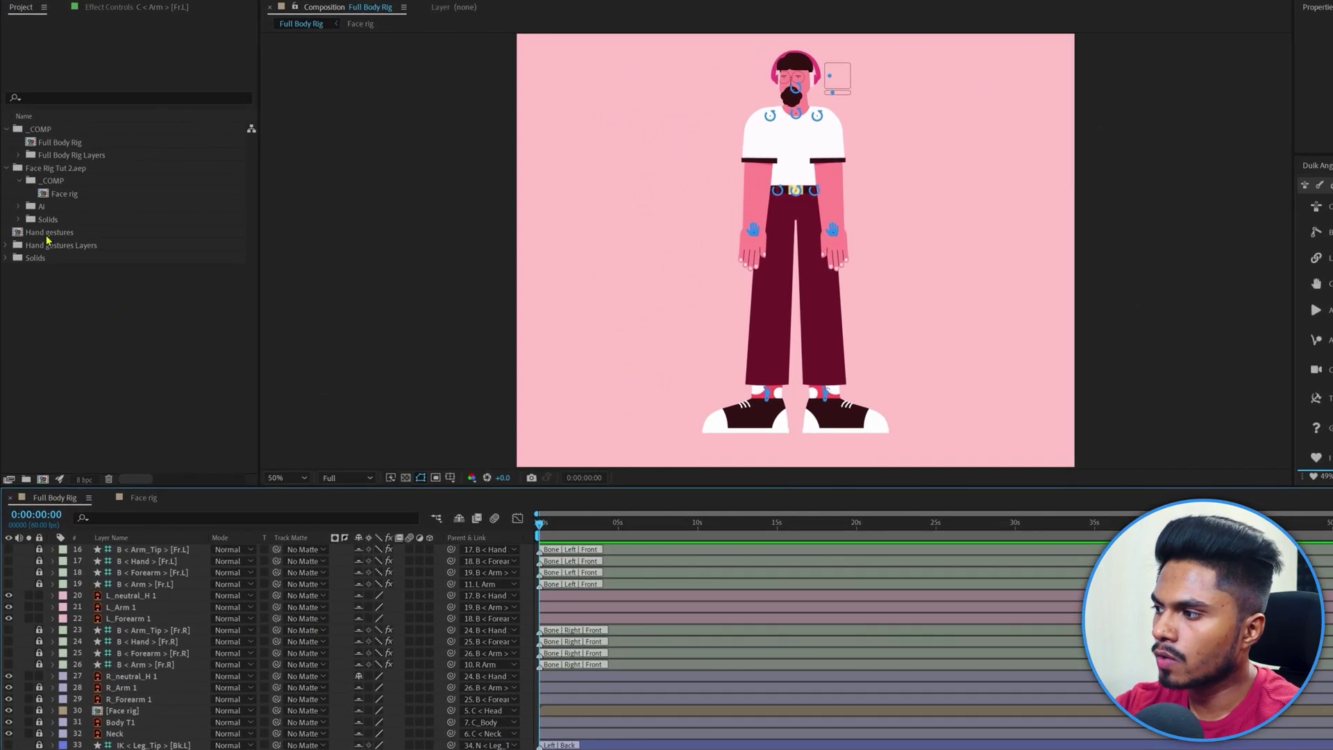
# Place the Hand gestures composition directly above R_neutral_H 1 in the Full Body Rig timeline and solo both layers.
pyautogui.click(36, 219)
pyautogui.click(47, 237)
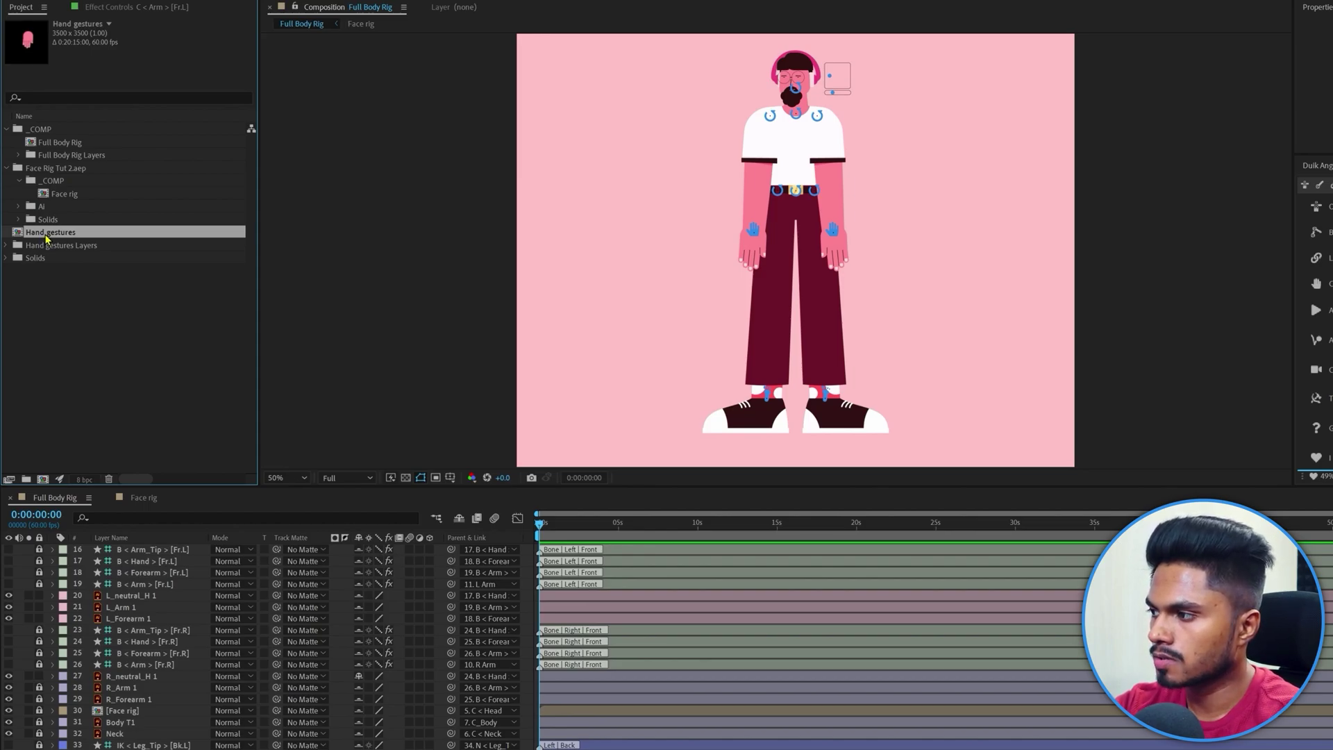
pyautogui.moveTo(47, 238); pyautogui.dragTo(167, 676)
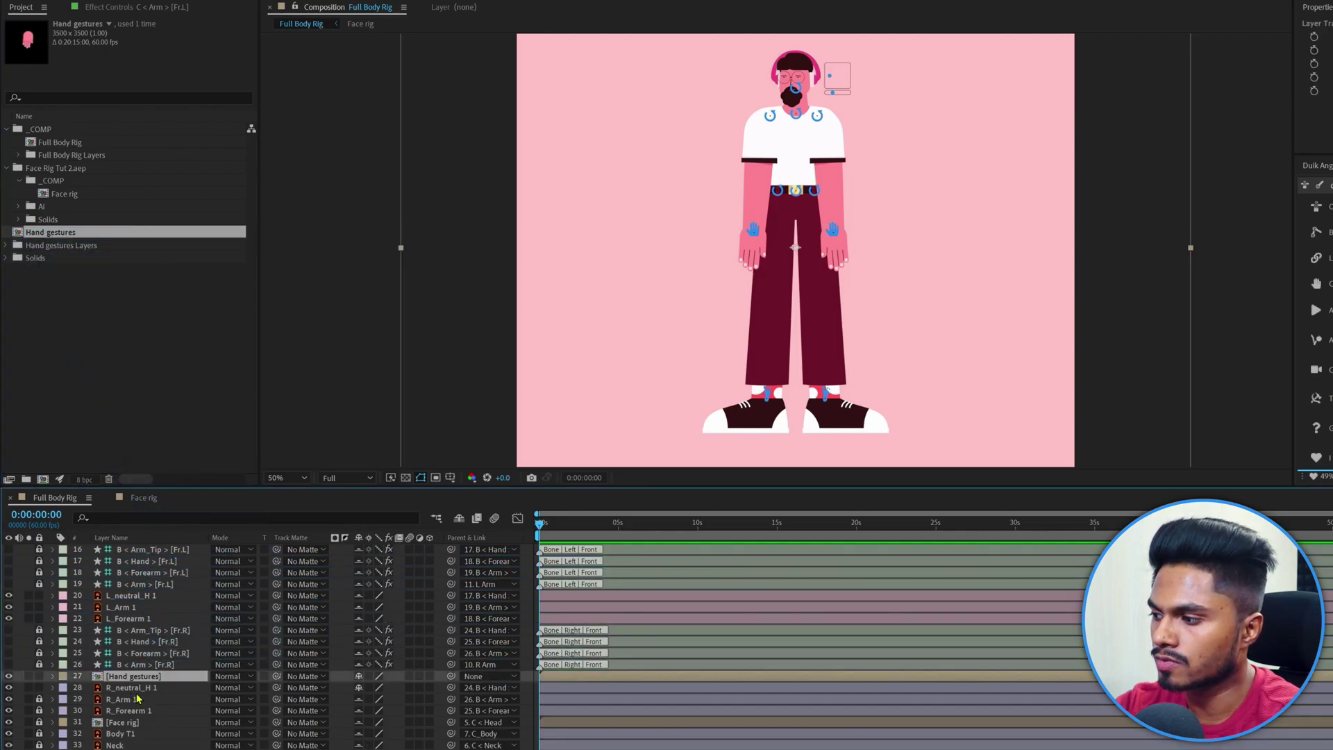
pyautogui.keyDown('ctrl'); pyautogui.click(137, 689); pyautogui.keyUp('ctrl')
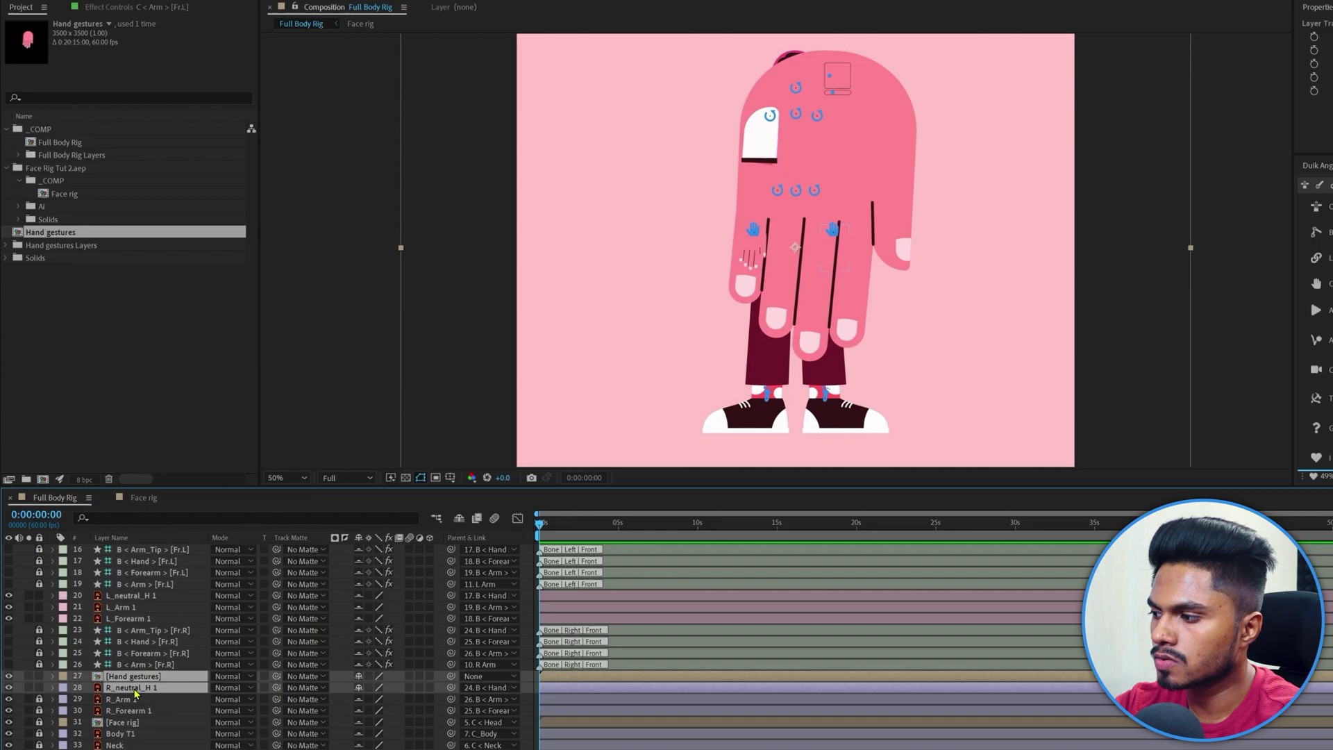
pyautogui.click(28, 687)
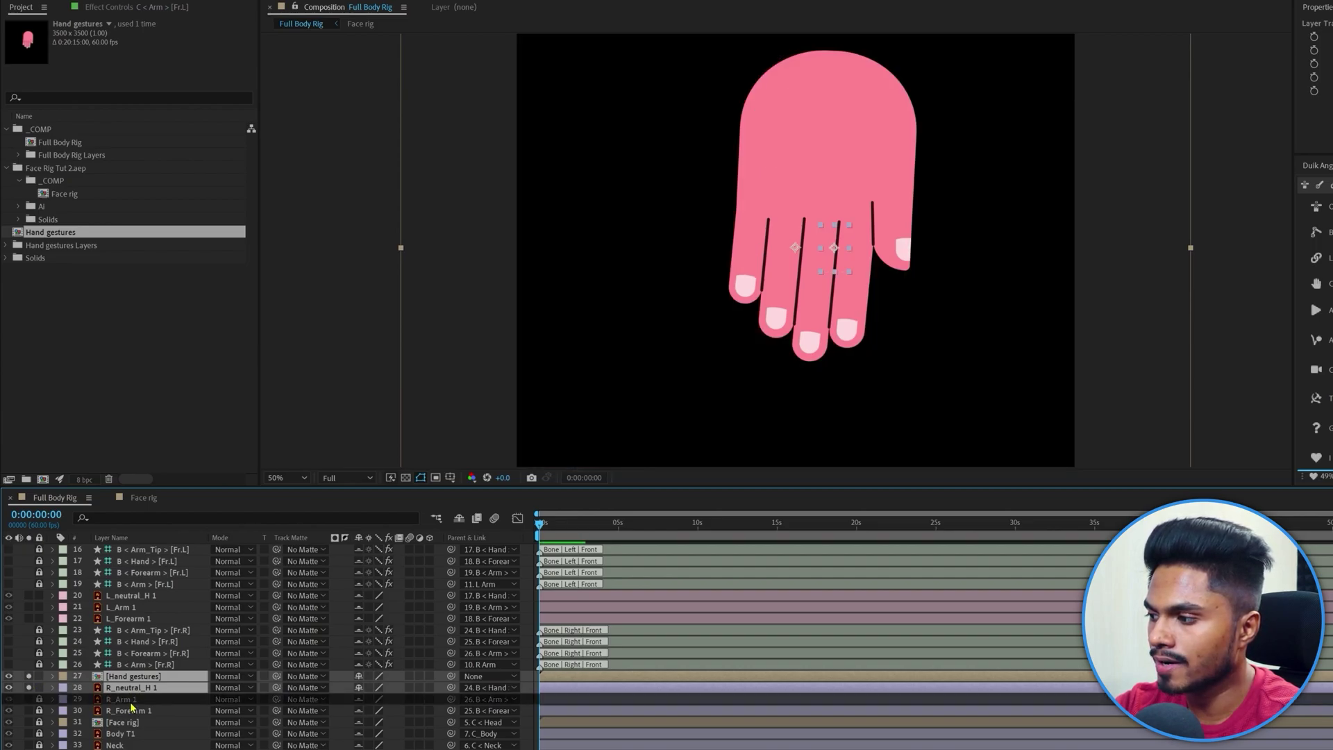
# Flip the Hand gestures layer horizontally.
pyautogui.click(126, 677)
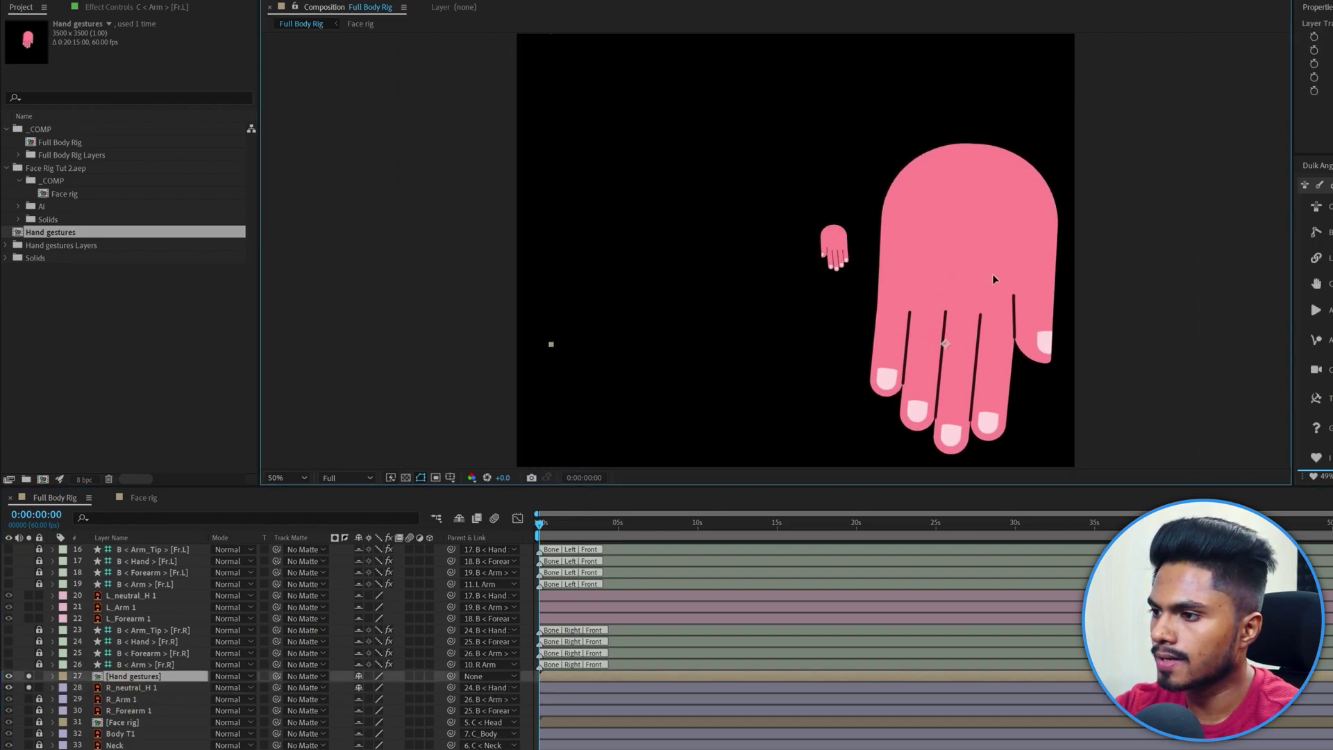
pyautogui.rightClick(994, 281)
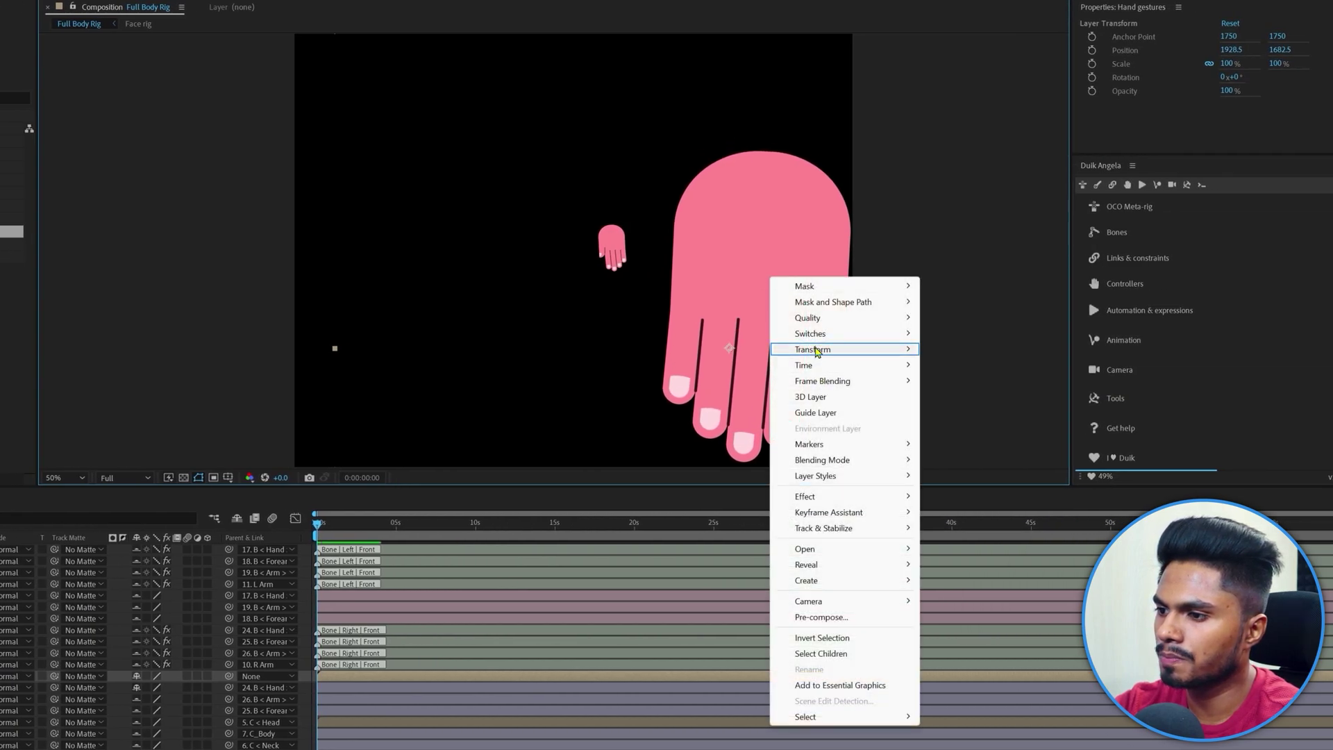
pyautogui.moveTo(831, 351)
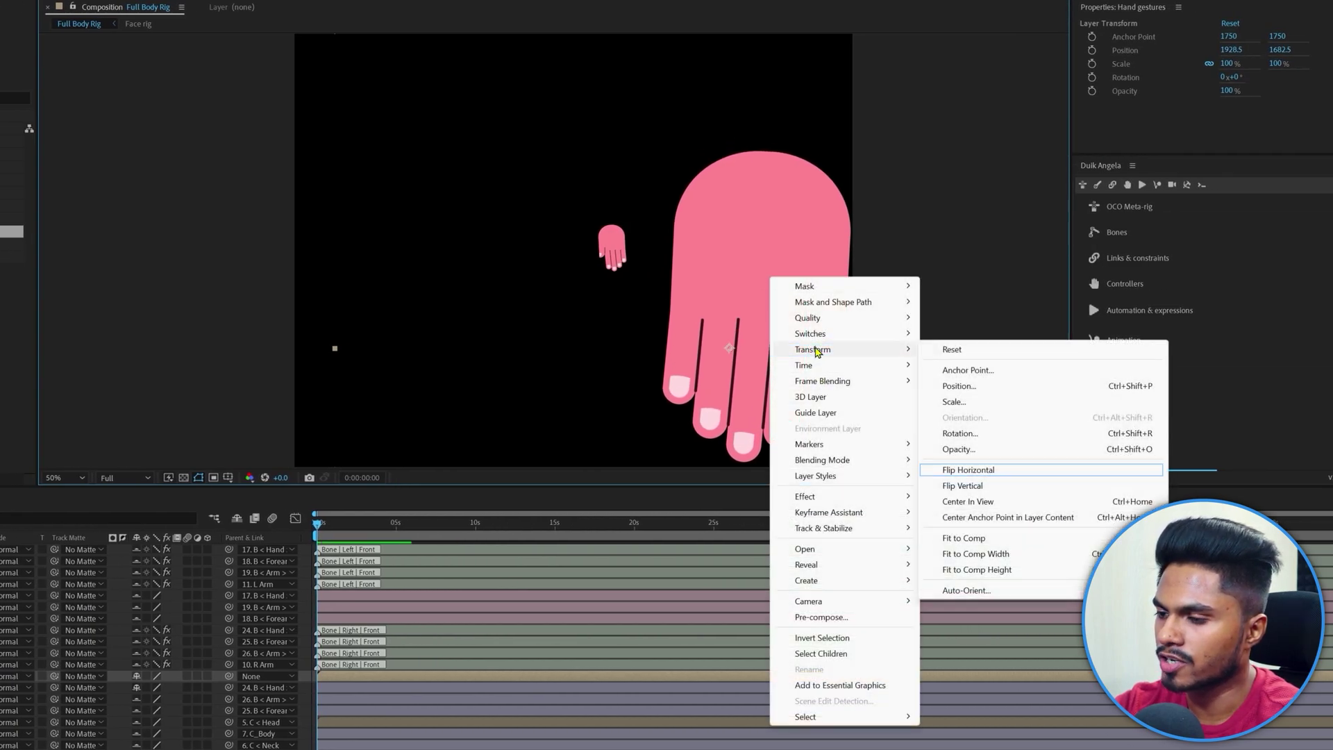
pyautogui.click(959, 470)
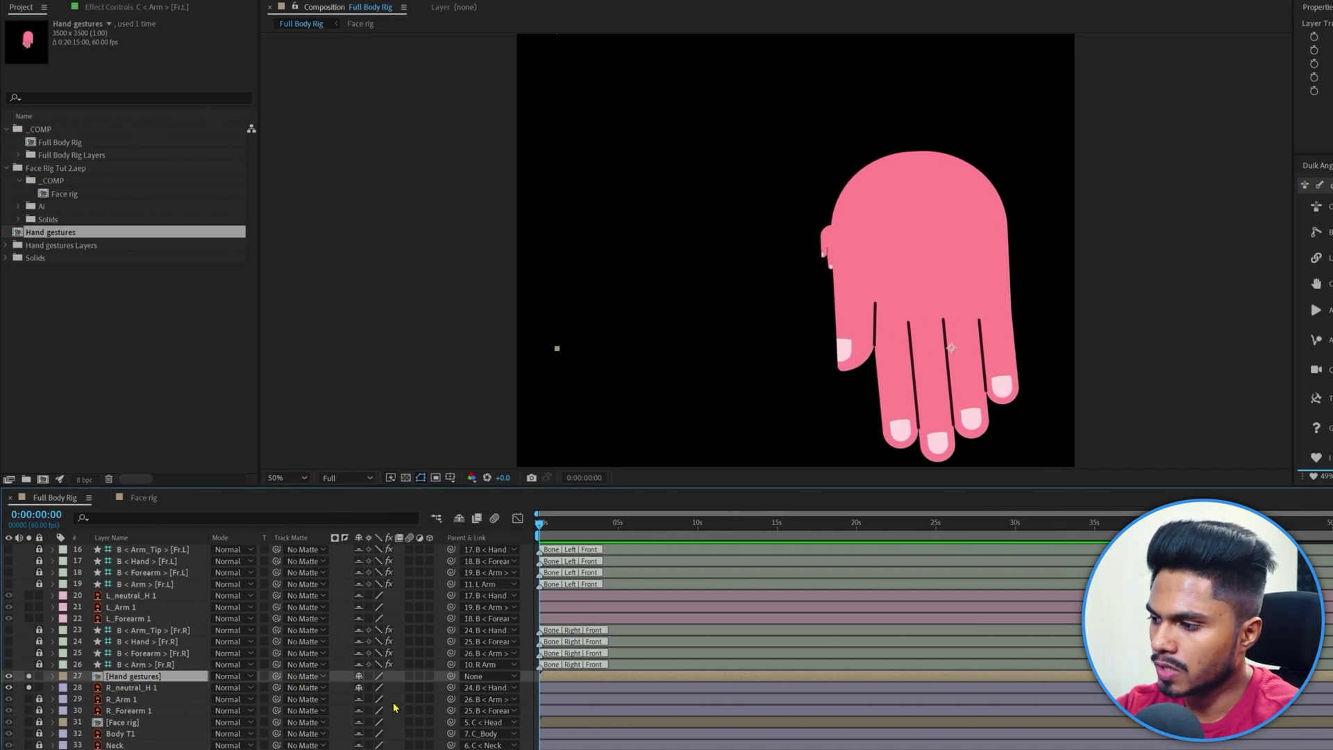
# Set the Hand gestures layer's opacity to 50%.
pyautogui.press('t')
pyautogui.click(361, 688)
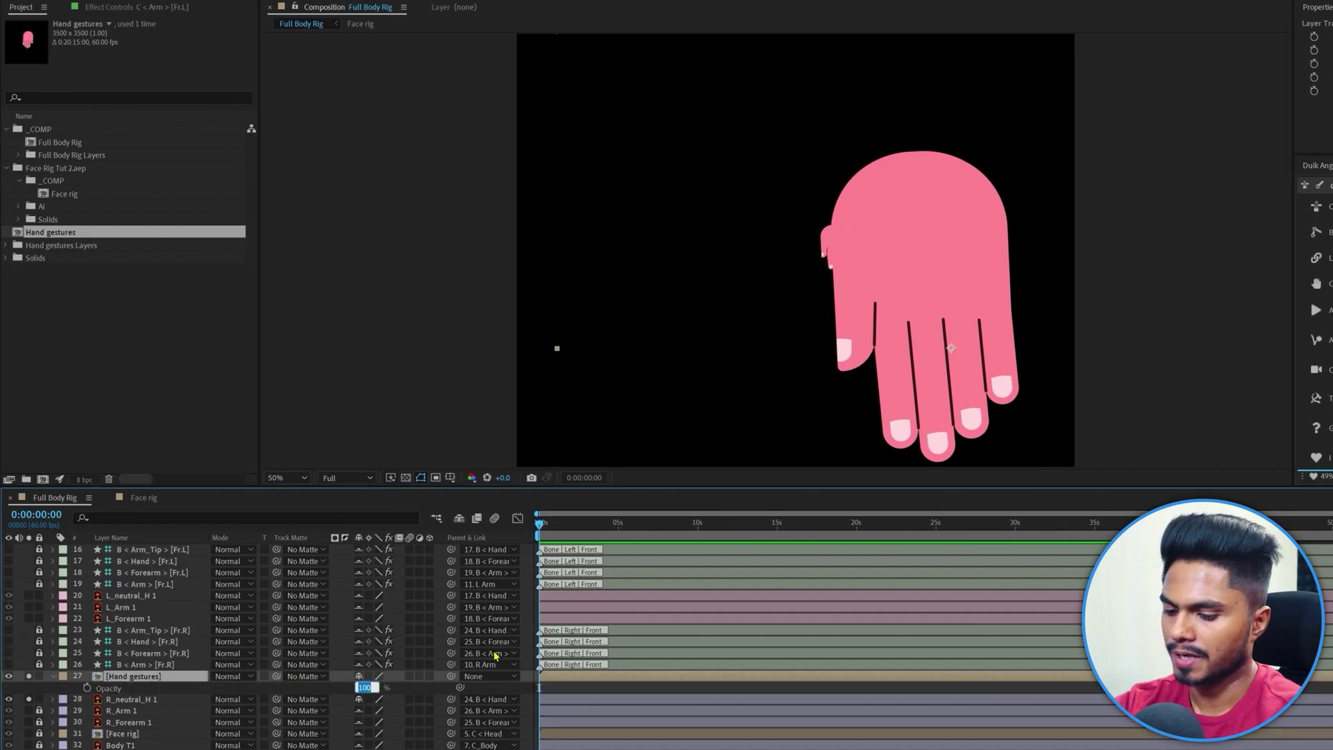
pyautogui.write('50')
pyautogui.press('Return')
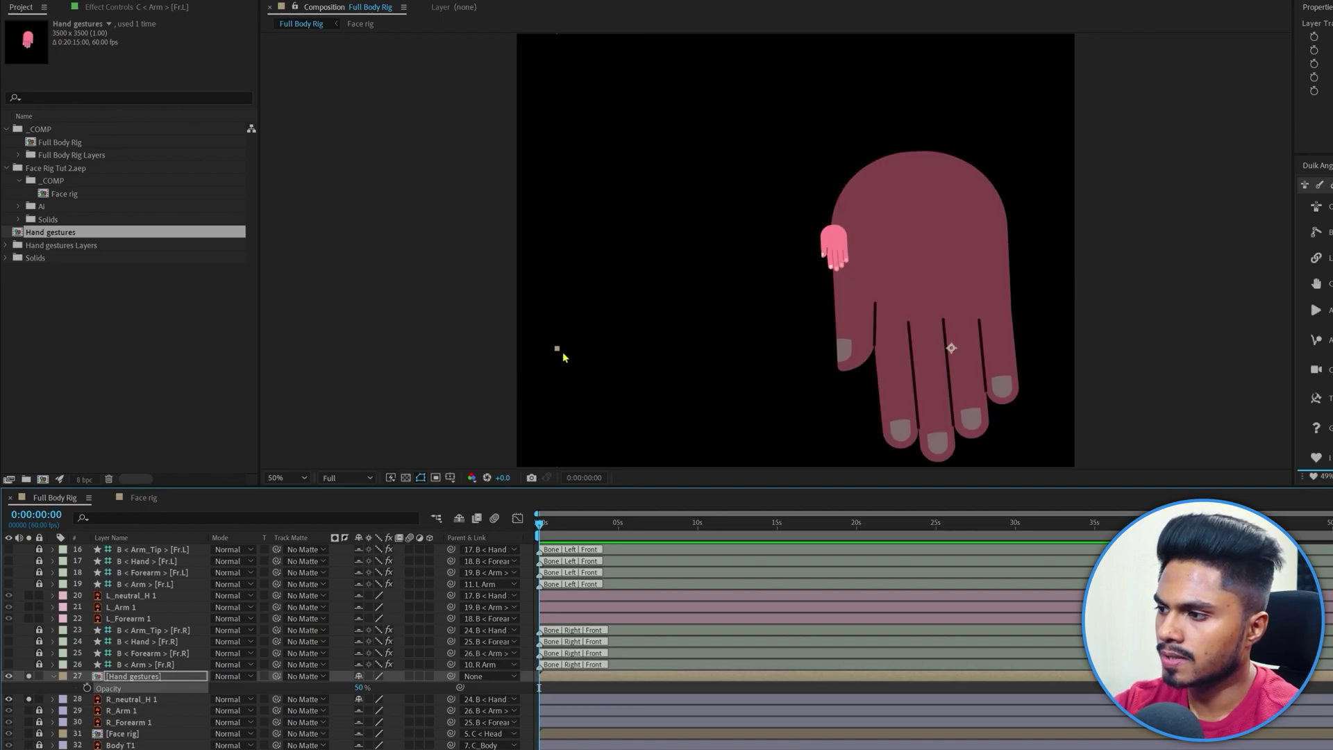
# Scale down the Hand gestures layer and align it exactly over the R_neutral_H 1 hand.
pyautogui.moveTo(557, 353); pyautogui.dragTo(806, 251)
pyautogui.scroll(2, 806, 252)
pyautogui.moveTo(960, 354); pyautogui.dragTo(839, 271)
pyautogui.moveTo(1158, 271); pyautogui.dragTo(1089, 243)
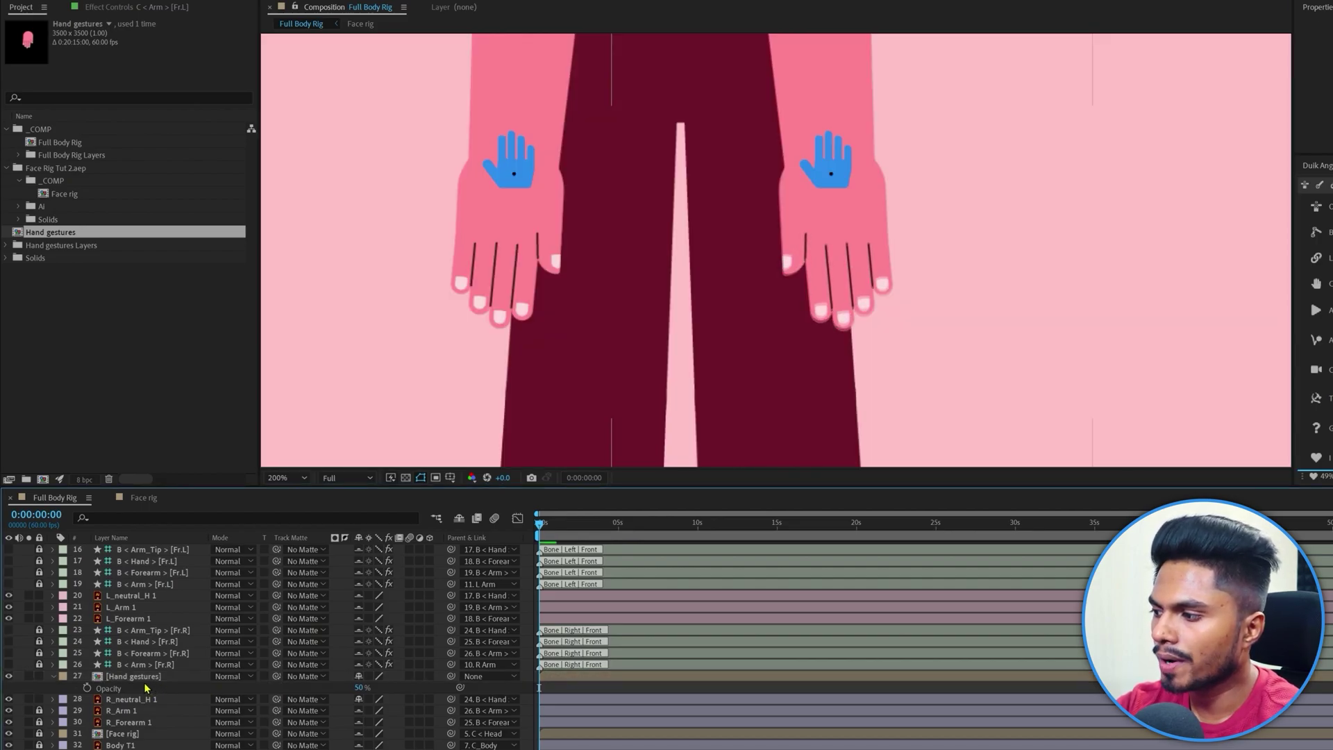
# Parent the Hand gestures layer to R_neutral_H 1 and hide the R_neutral_H 1 layer.
pyautogui.click(138, 677)
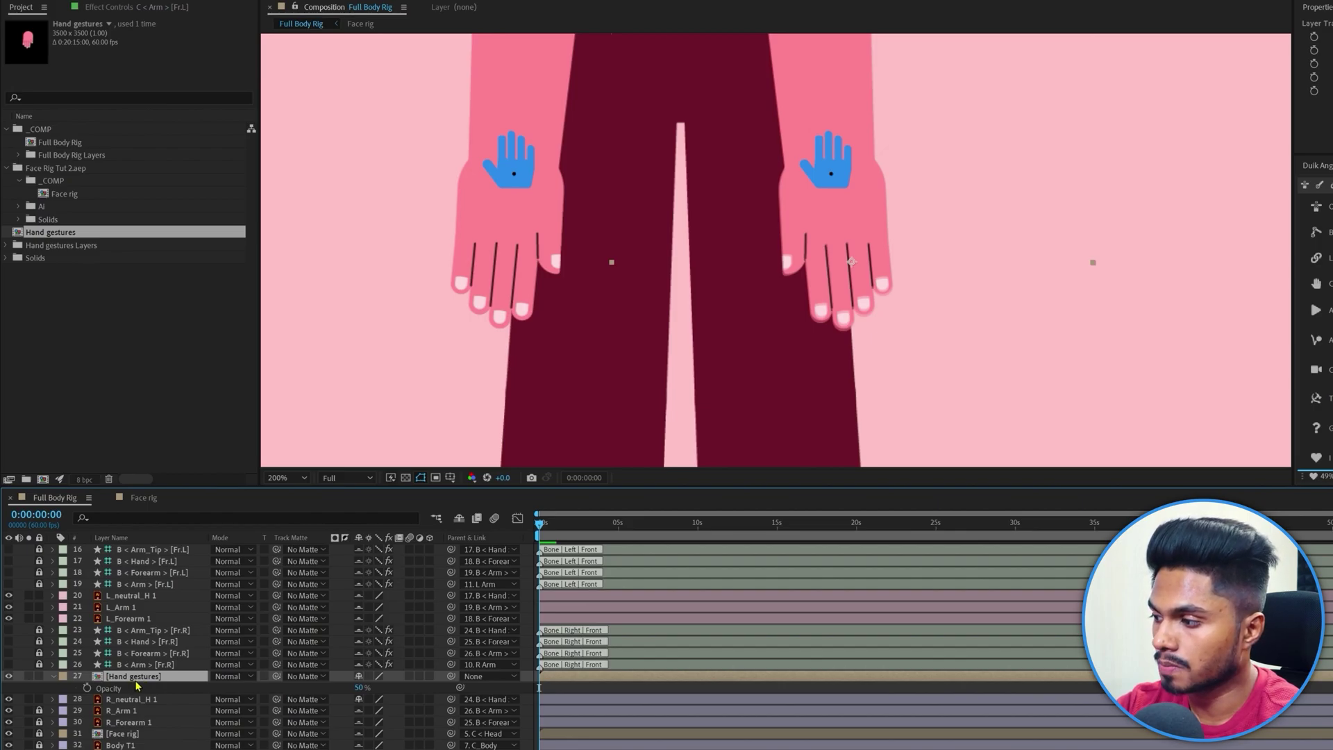
pyautogui.moveTo(451, 676); pyautogui.dragTo(126, 706)
pyautogui.click(126, 703)
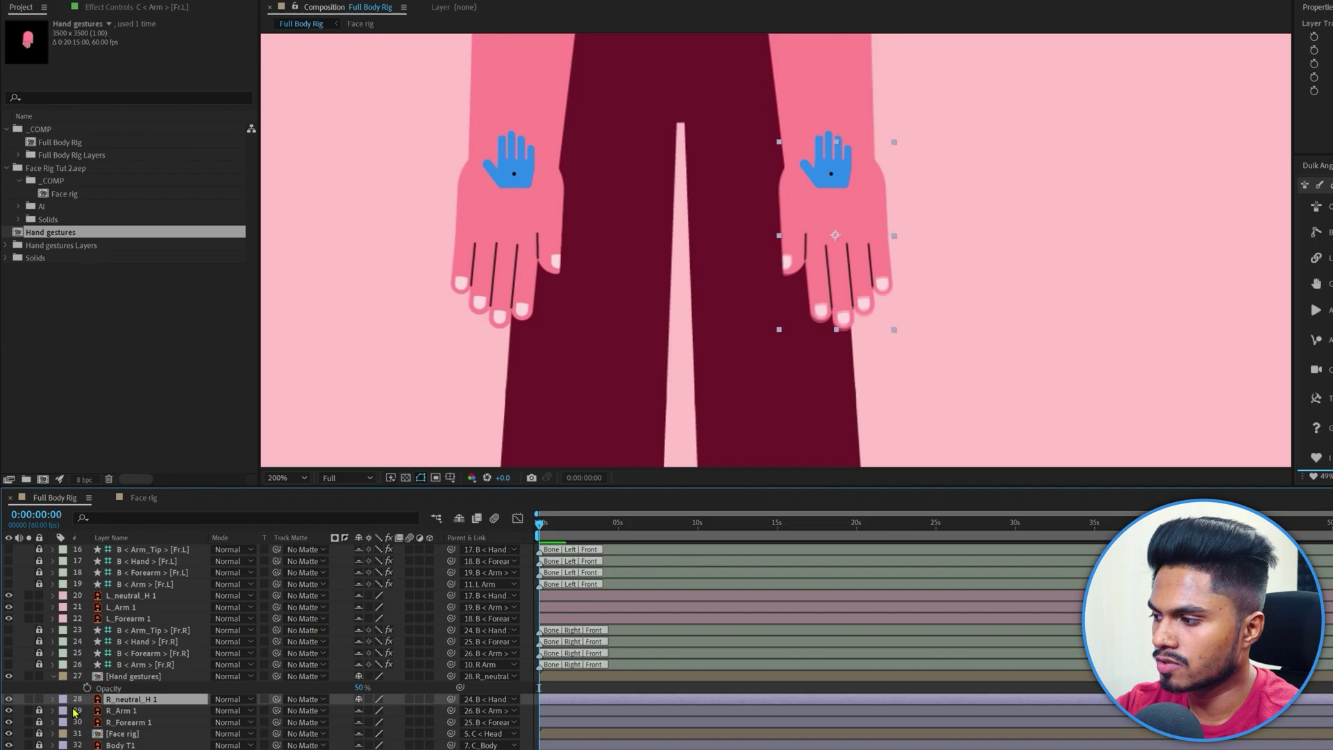
pyautogui.click(9, 699)
# Set the Hand gestures layer's opacity back to 100%.
pyautogui.click(127, 677)
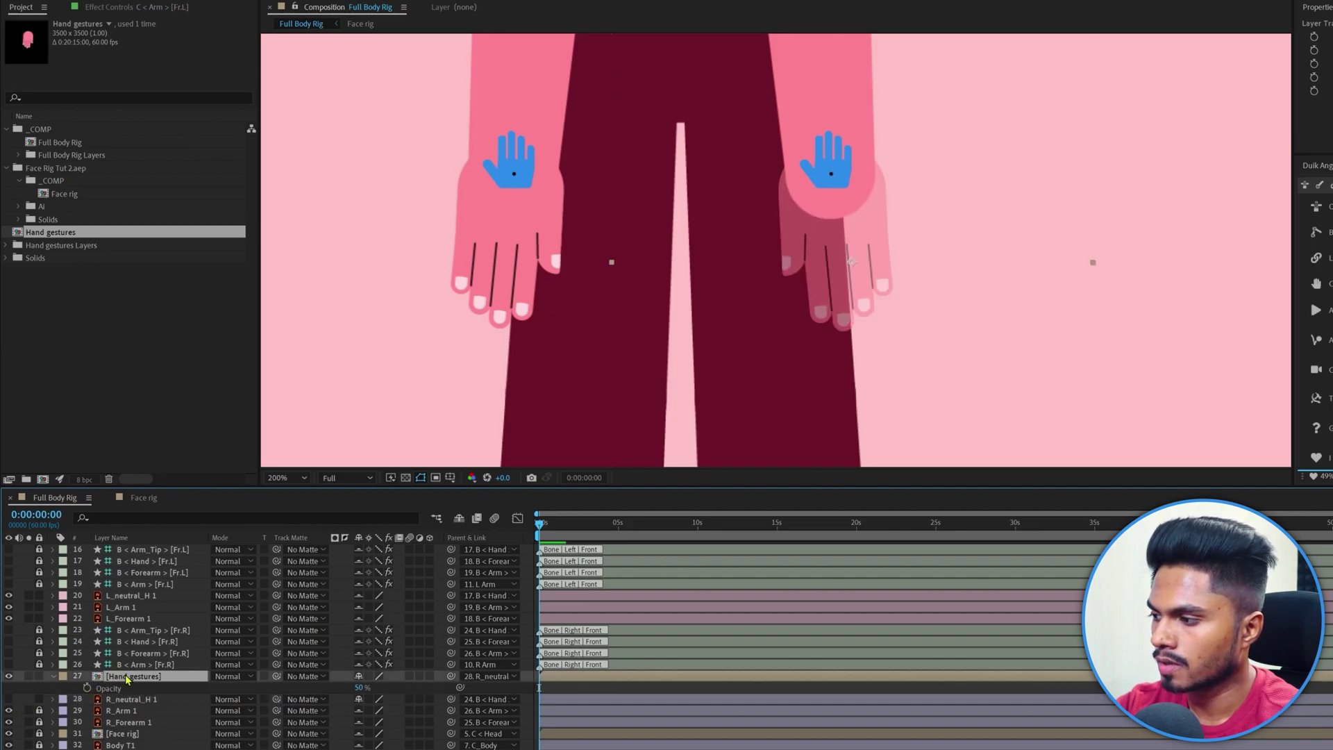
pyautogui.click(361, 687)
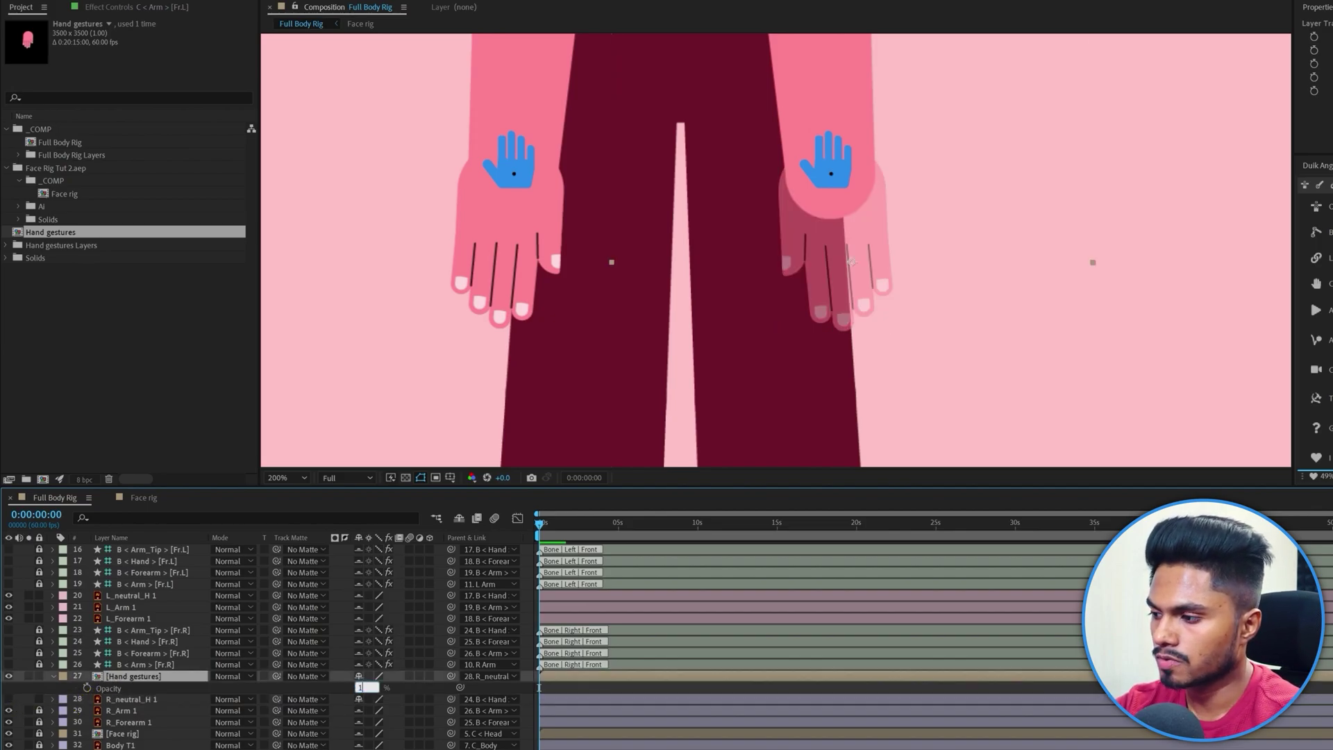
pyautogui.write('100')
pyautogui.press('Return')
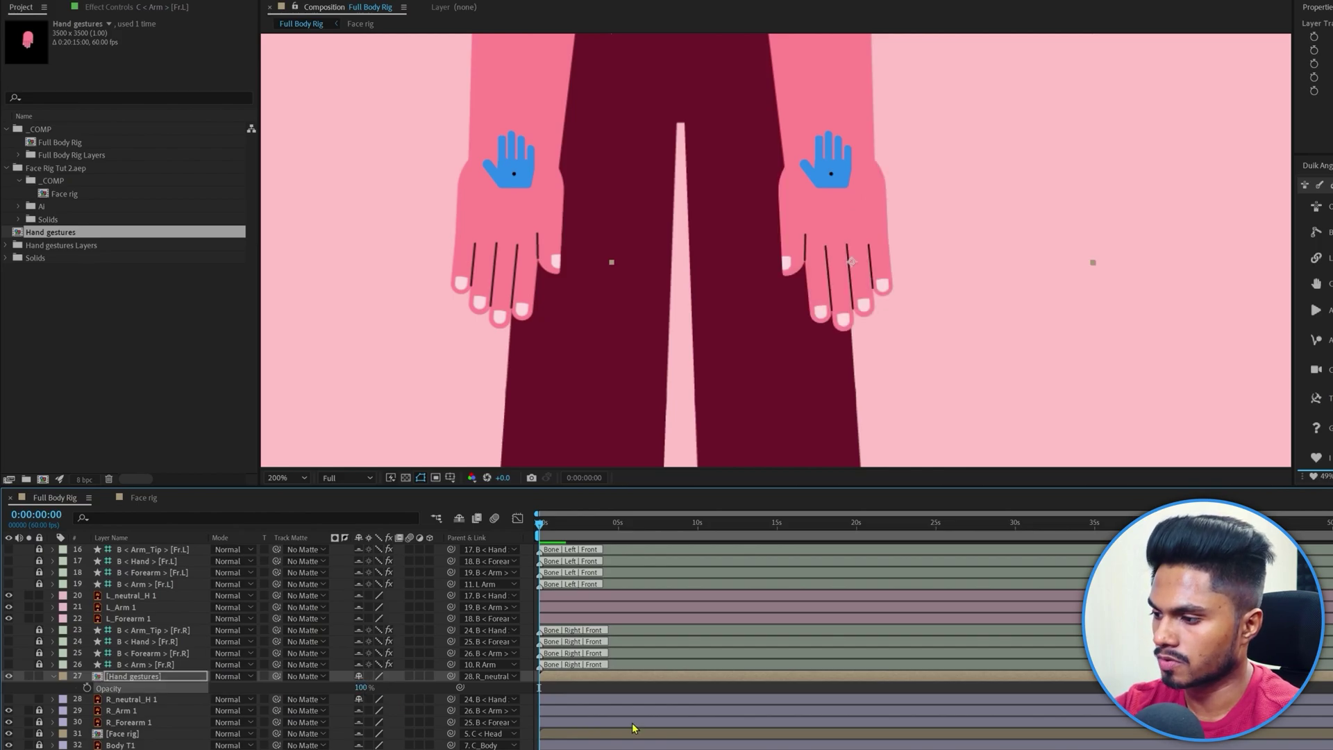
pyautogui.click(611, 697)
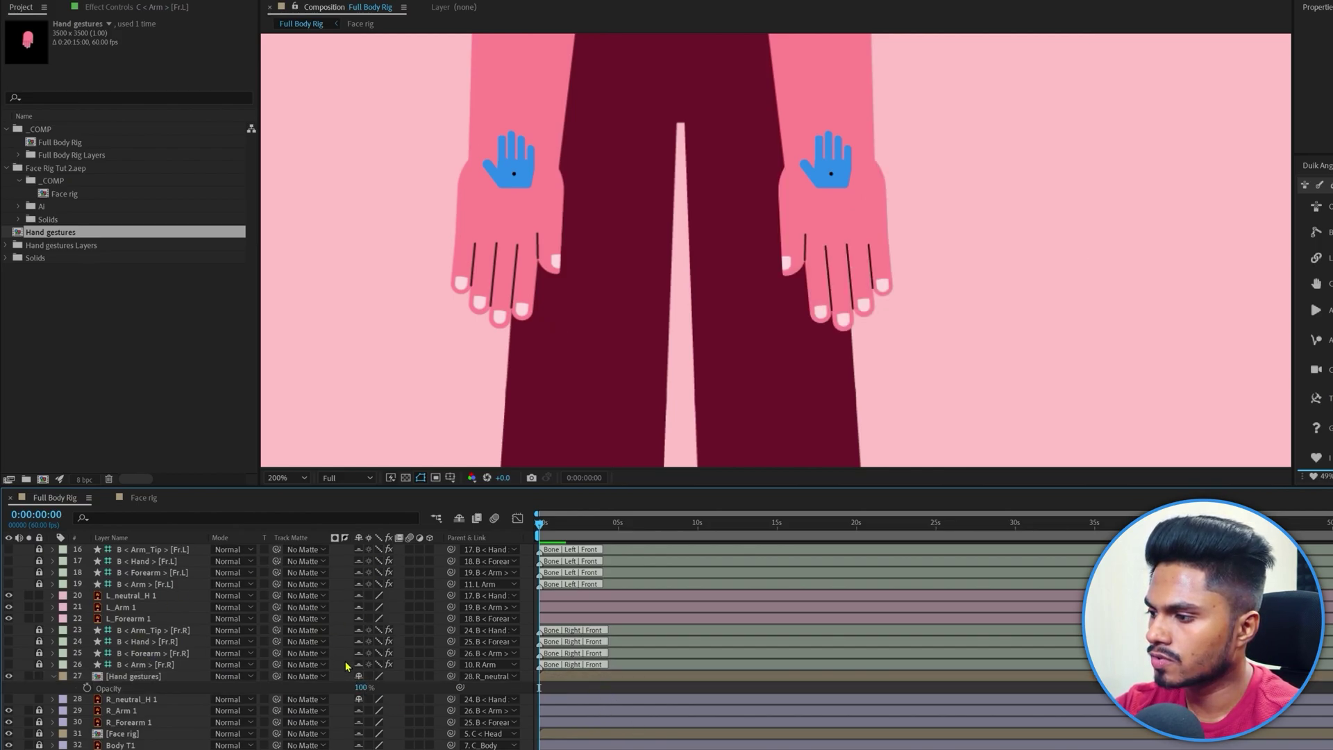
# Hide the shy layers and add a Slider Control effect to the C < Arm > [Fr.R] hand controller.
pyautogui.click(458, 518)
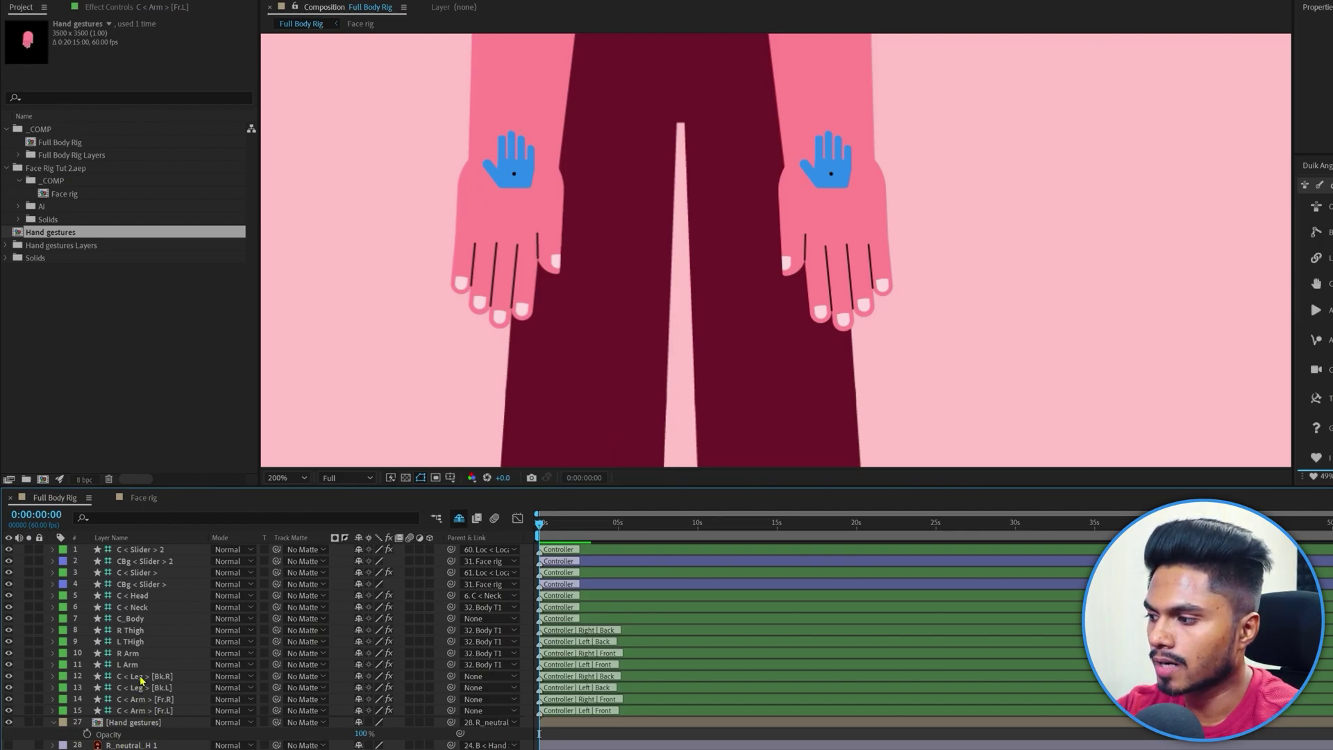
pyautogui.click(848, 141)
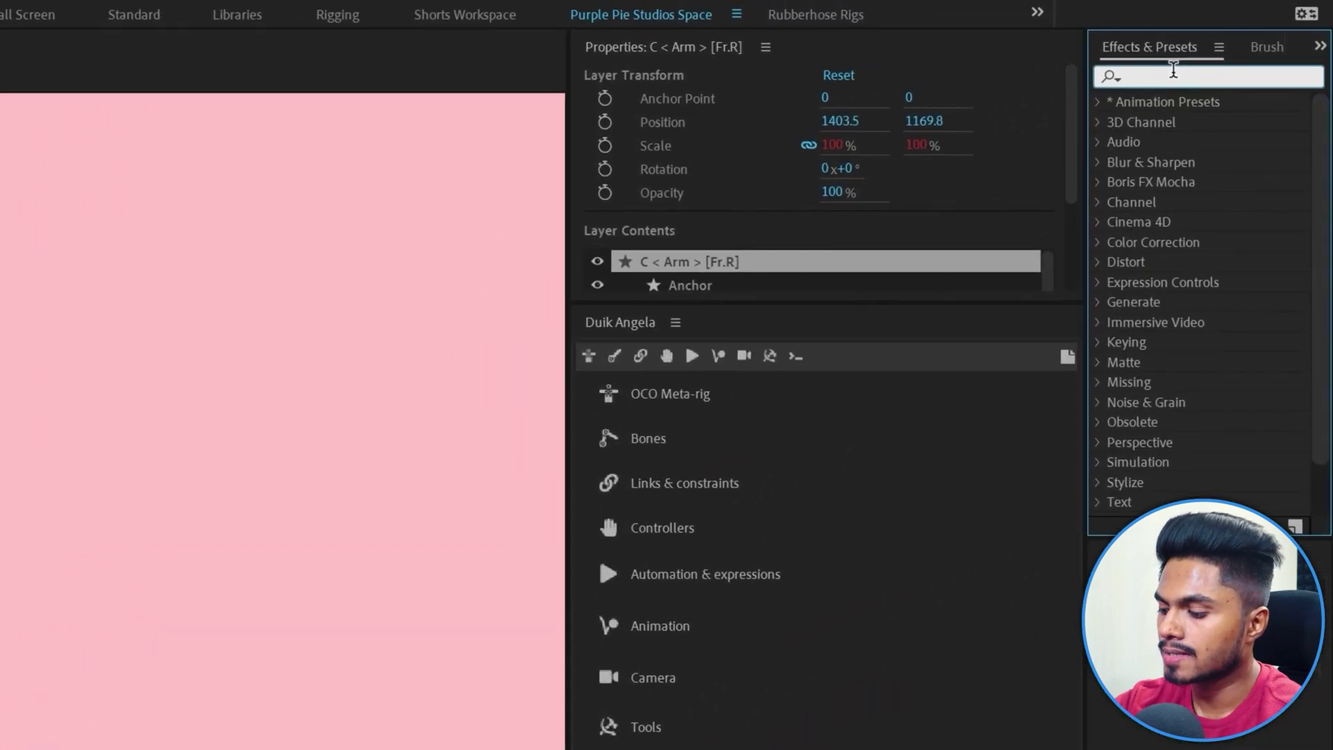
pyautogui.click(1173, 70)
pyautogui.write('slider')
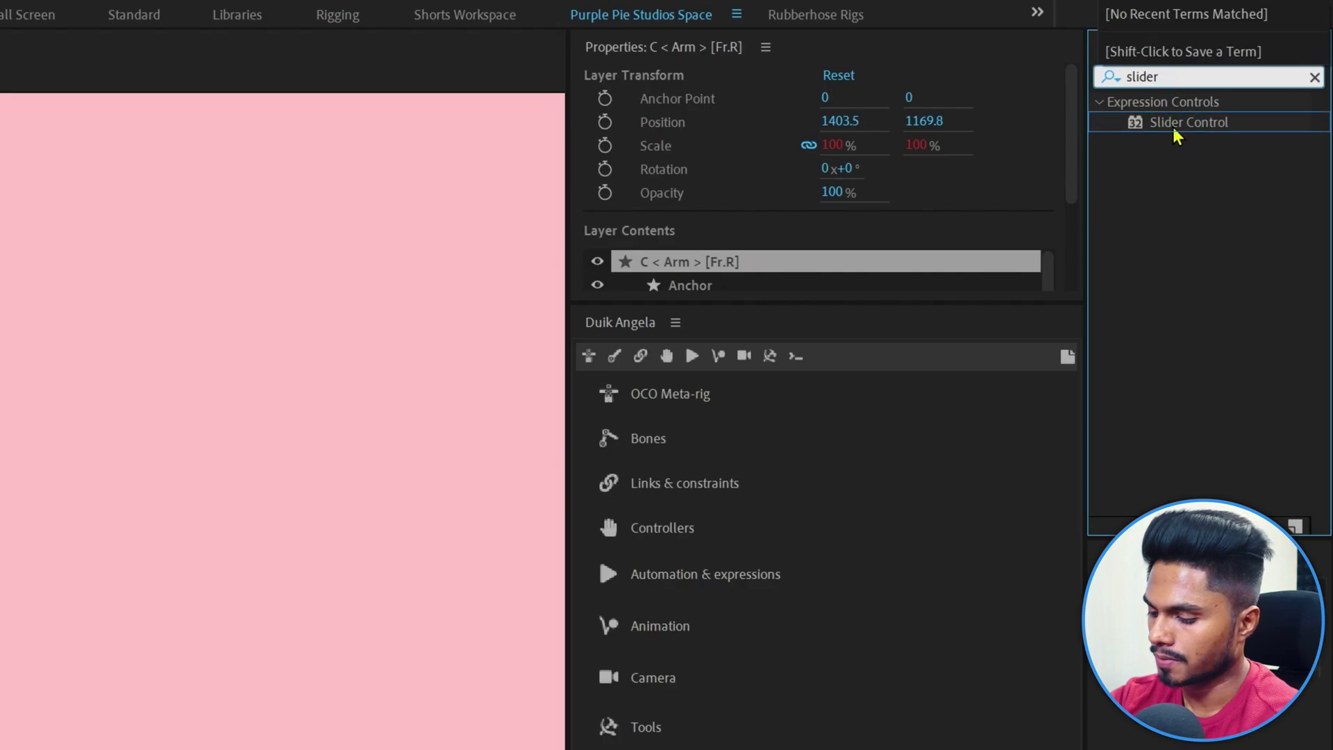
pyautogui.click(1180, 124)
pyautogui.click(166, 47)
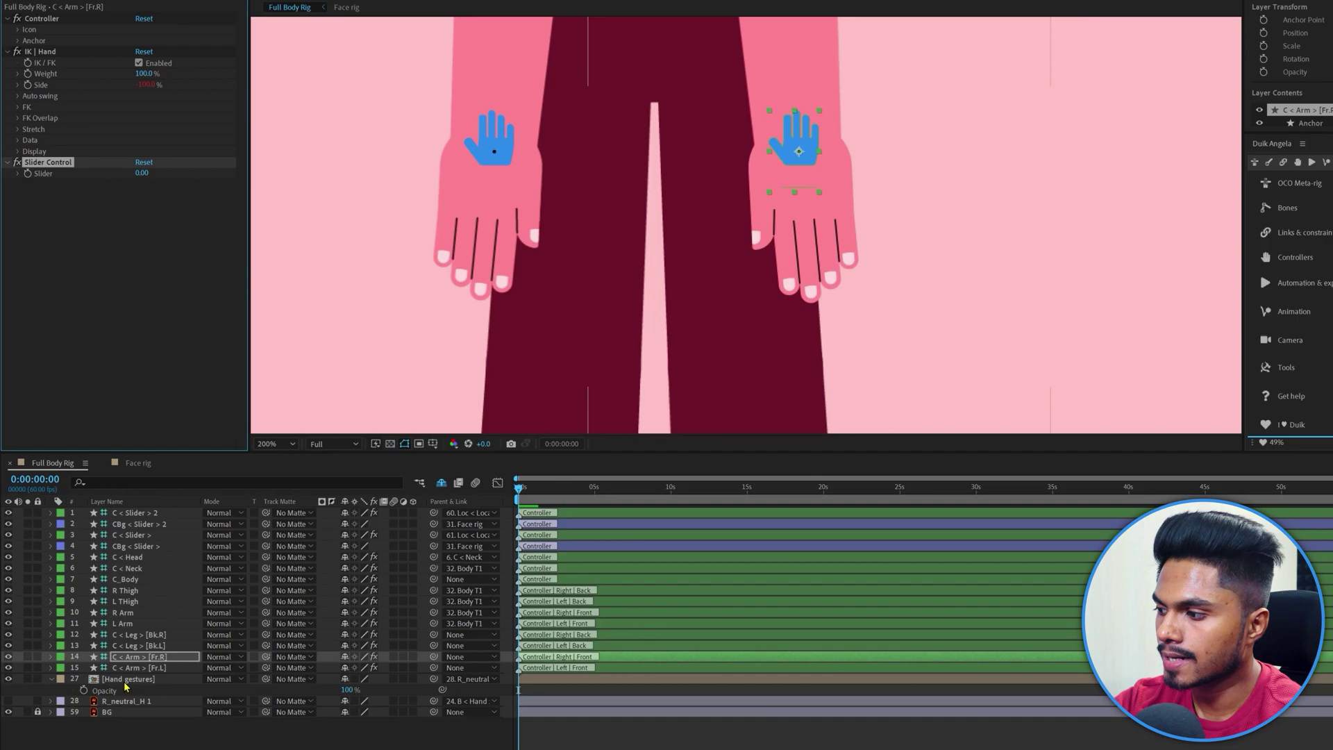
# Open the Hand gestures composition and start an opacity expression on L_neutral_H 1 with the line layernum=1.
pyautogui.click(139, 678)
pyautogui.doubleClick(139, 678)
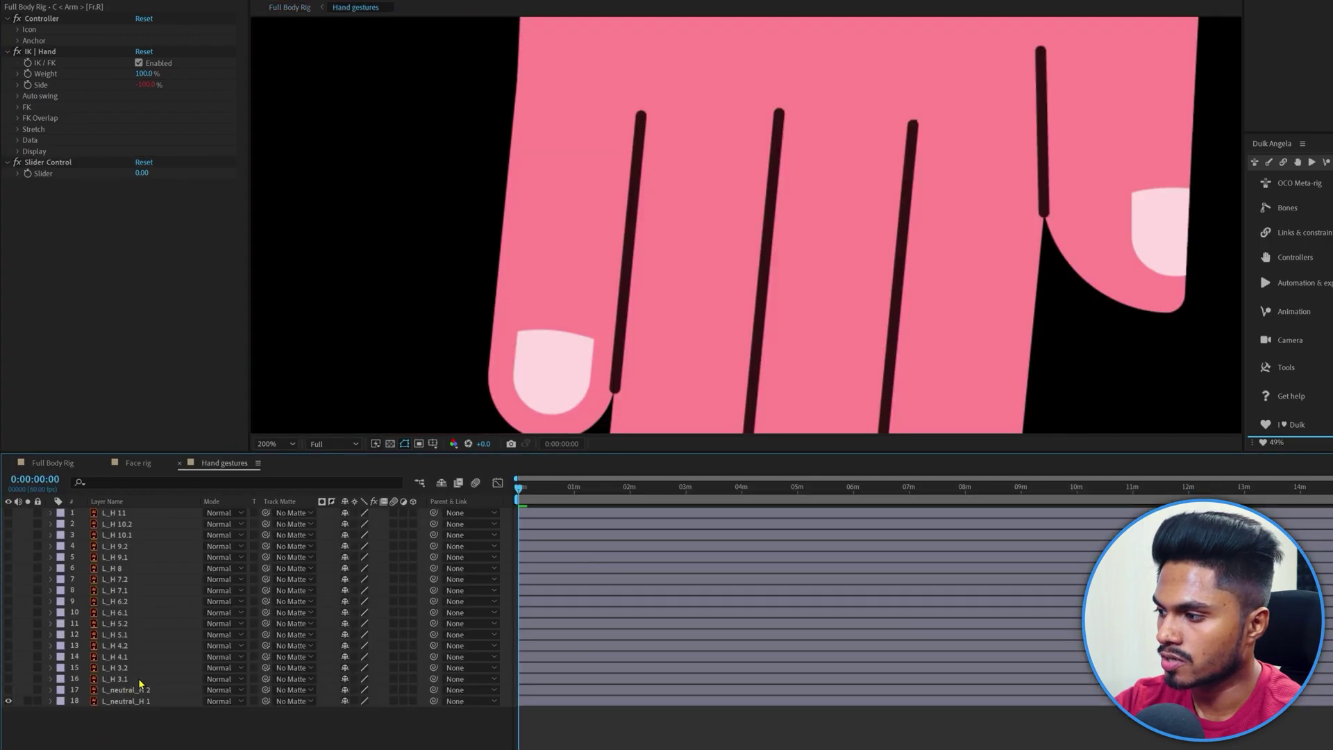
pyautogui.click(138, 703)
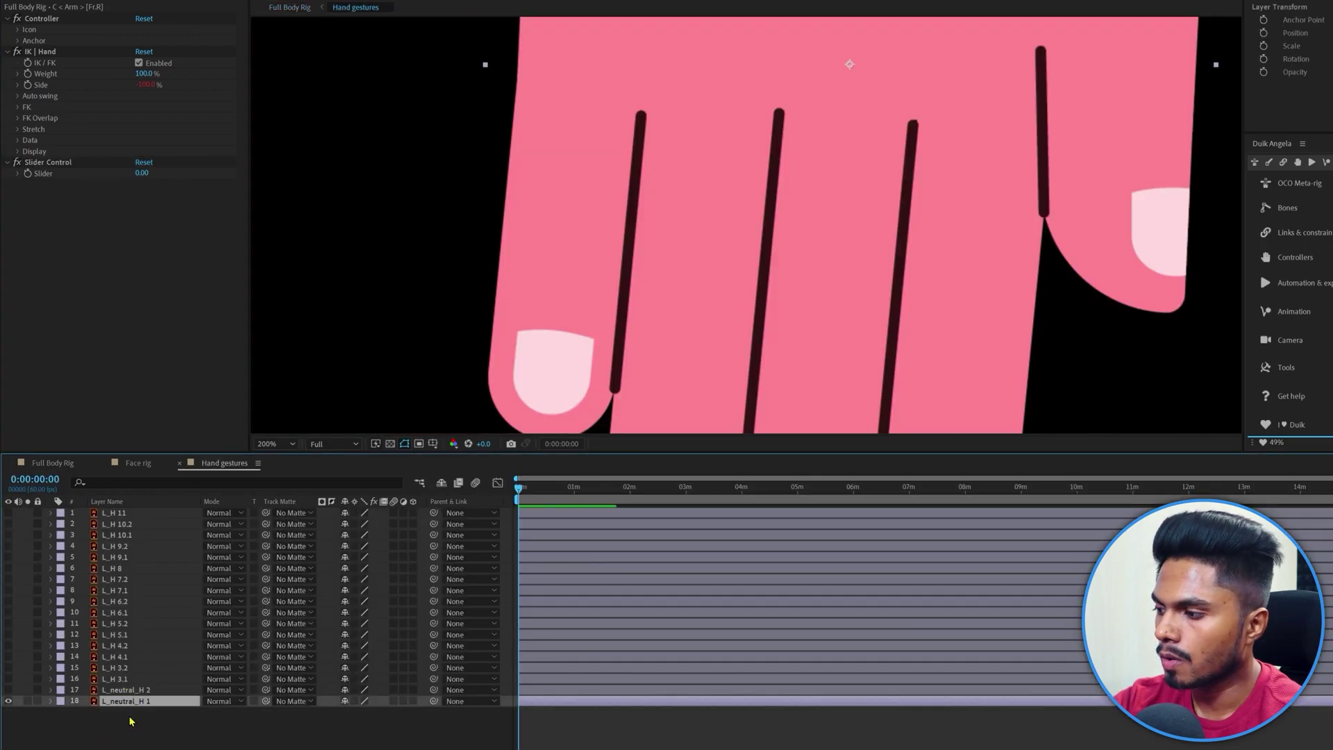
pyautogui.press('t')
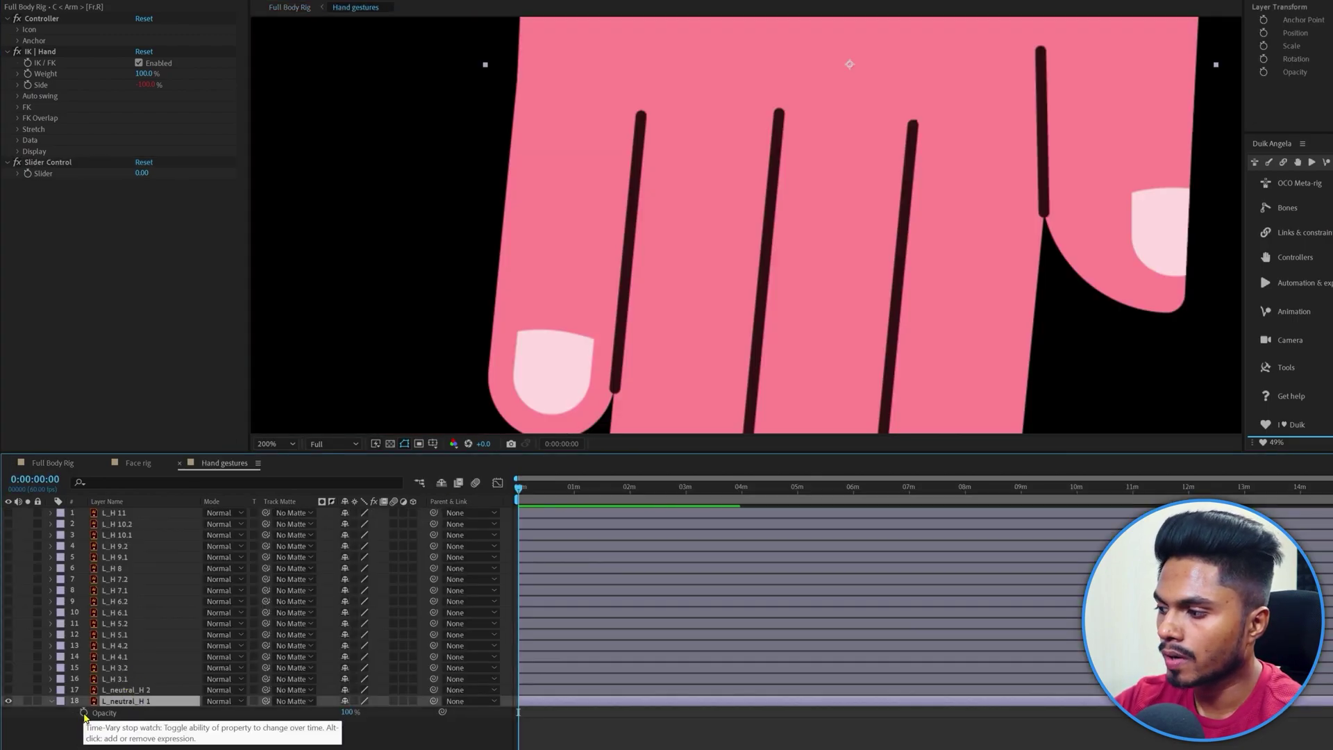
pyautogui.keyDown('alt'); pyautogui.click(84, 714); pyautogui.keyUp('alt')
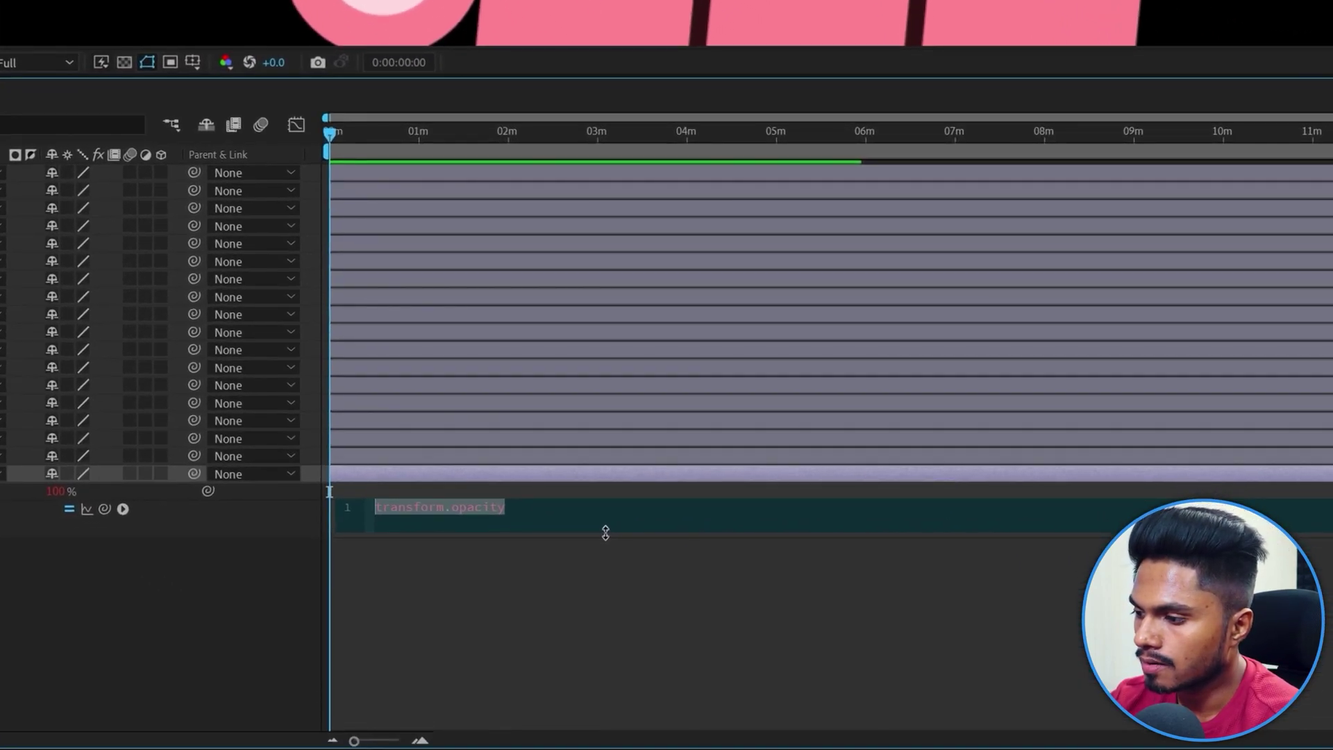
pyautogui.write('l')
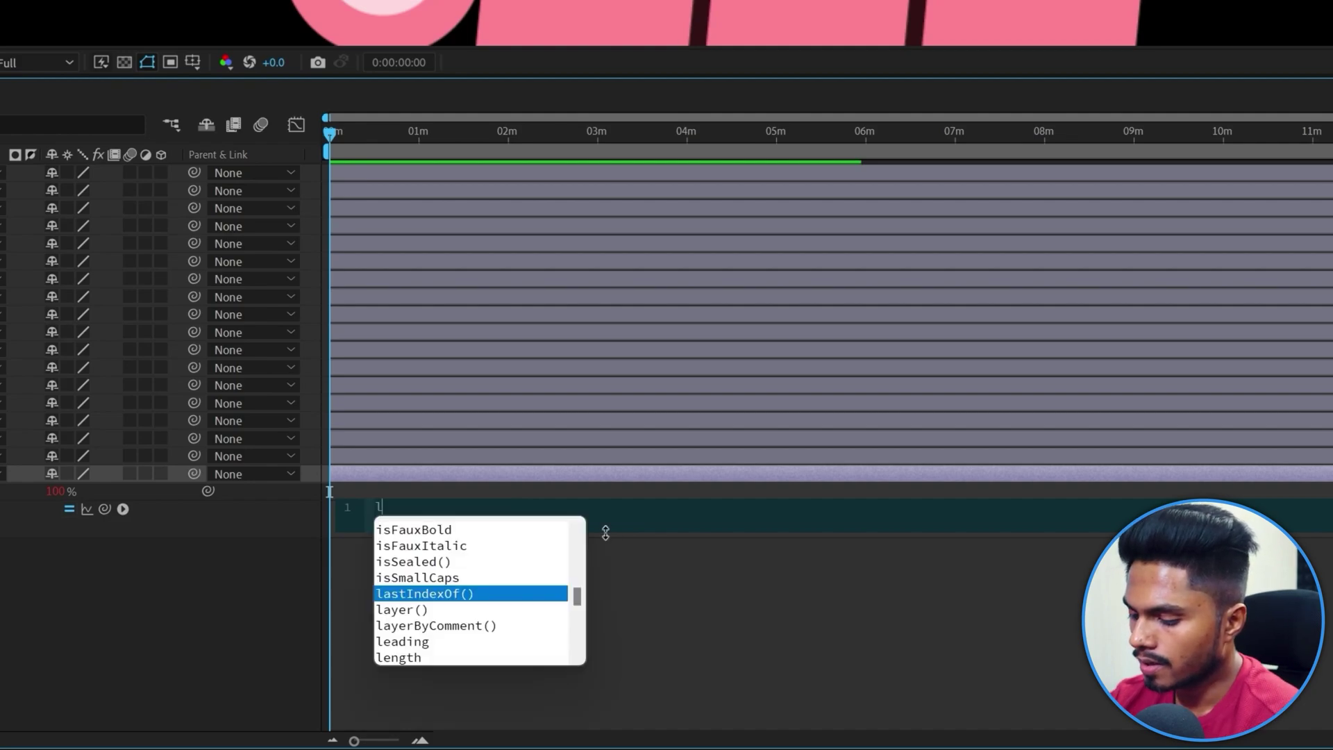
pyautogui.write('ayernum=1')
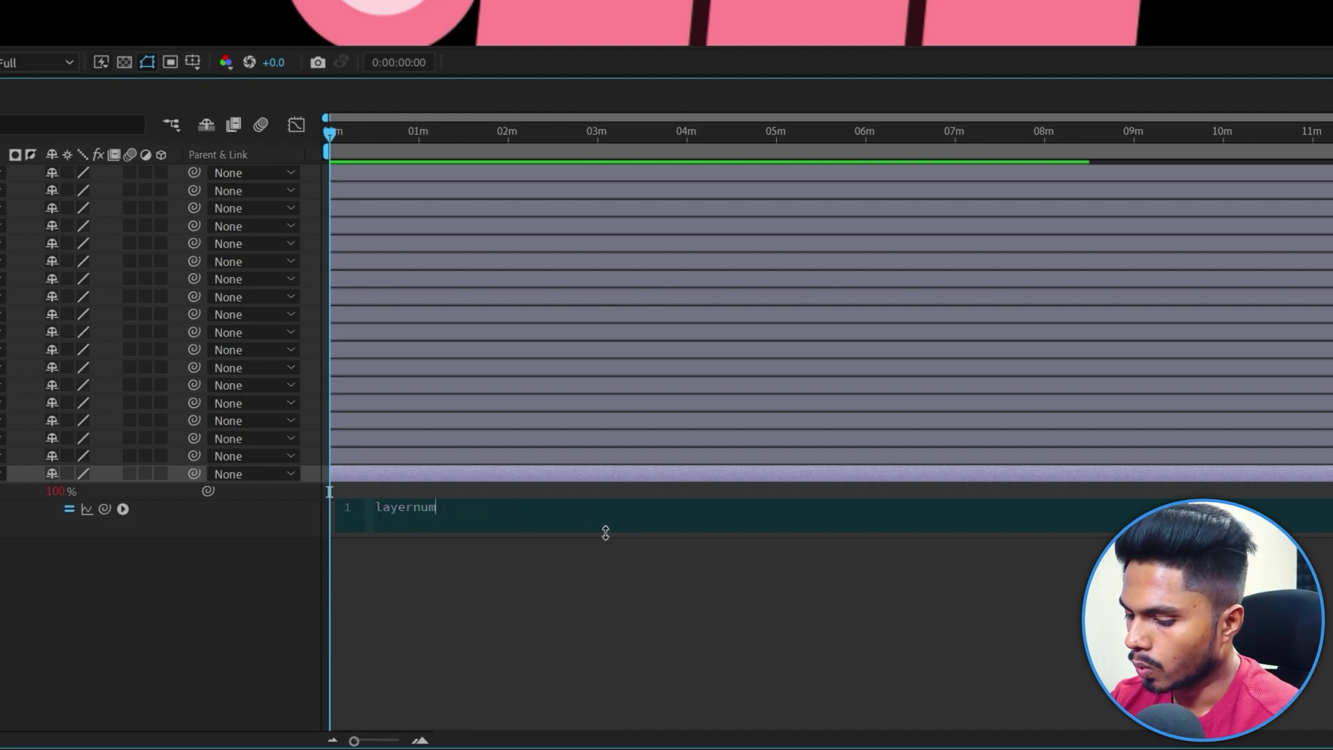
pyautogui.hotkey('ctrl', 'a')
pyautogui.press('Right')
pyautogui.press('Return')
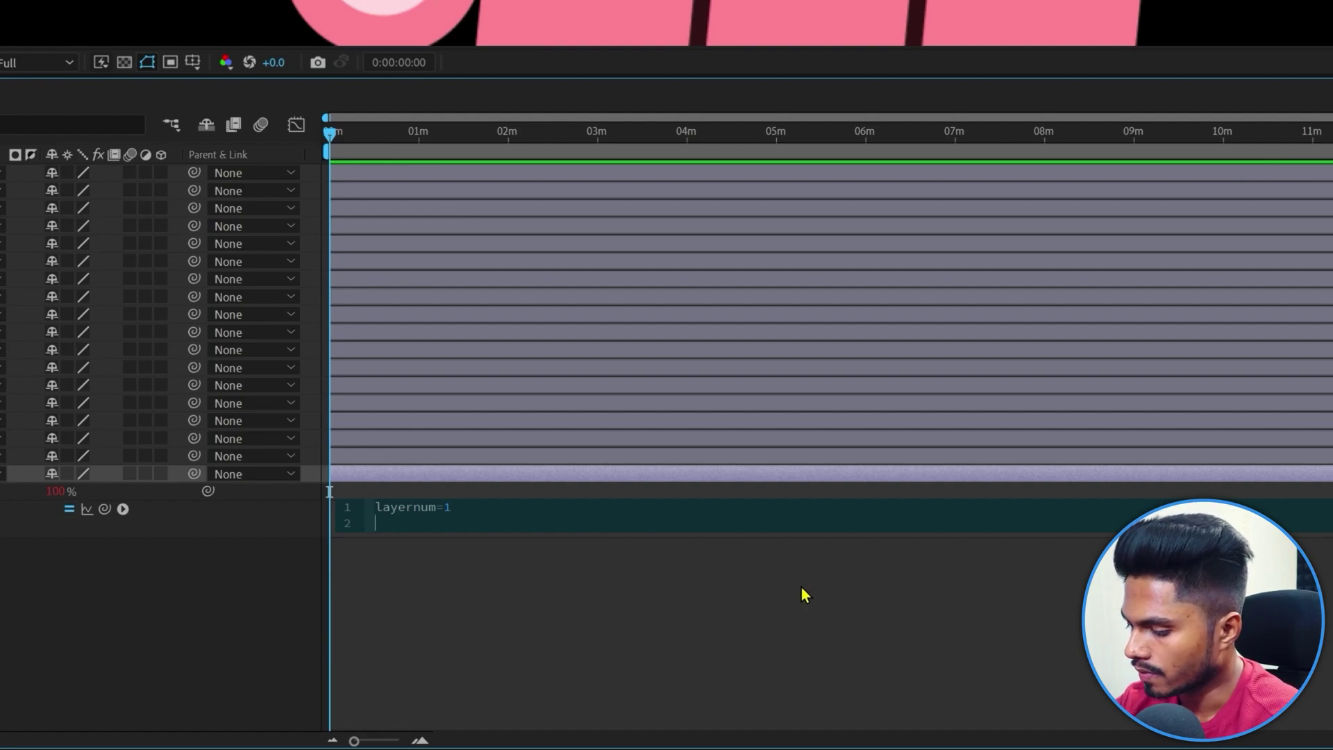
# Define control in the expression as a link to the Slider Control of the C < Arm > [Fr.R] controller.
pyautogui.write('control=')
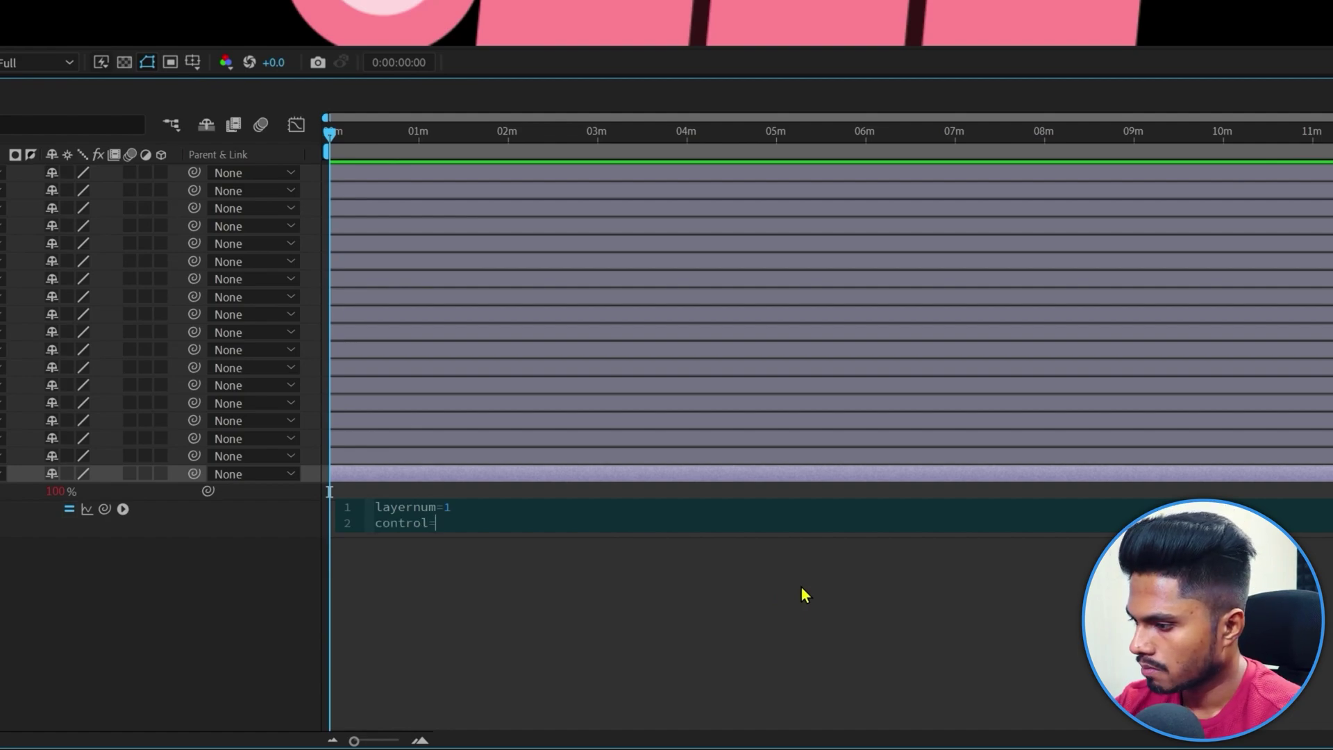
pyautogui.moveTo(105, 509); pyautogui.dragTo(55, 251)
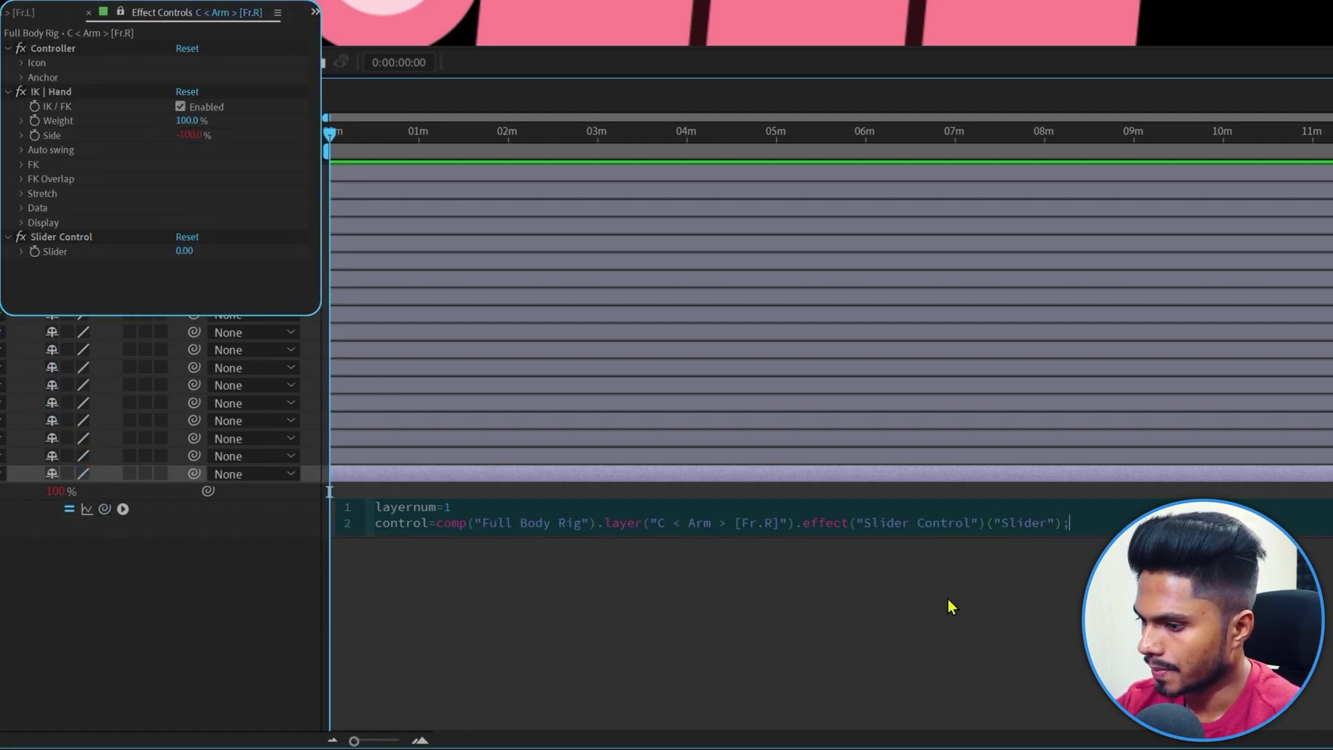
pyautogui.press('Return')
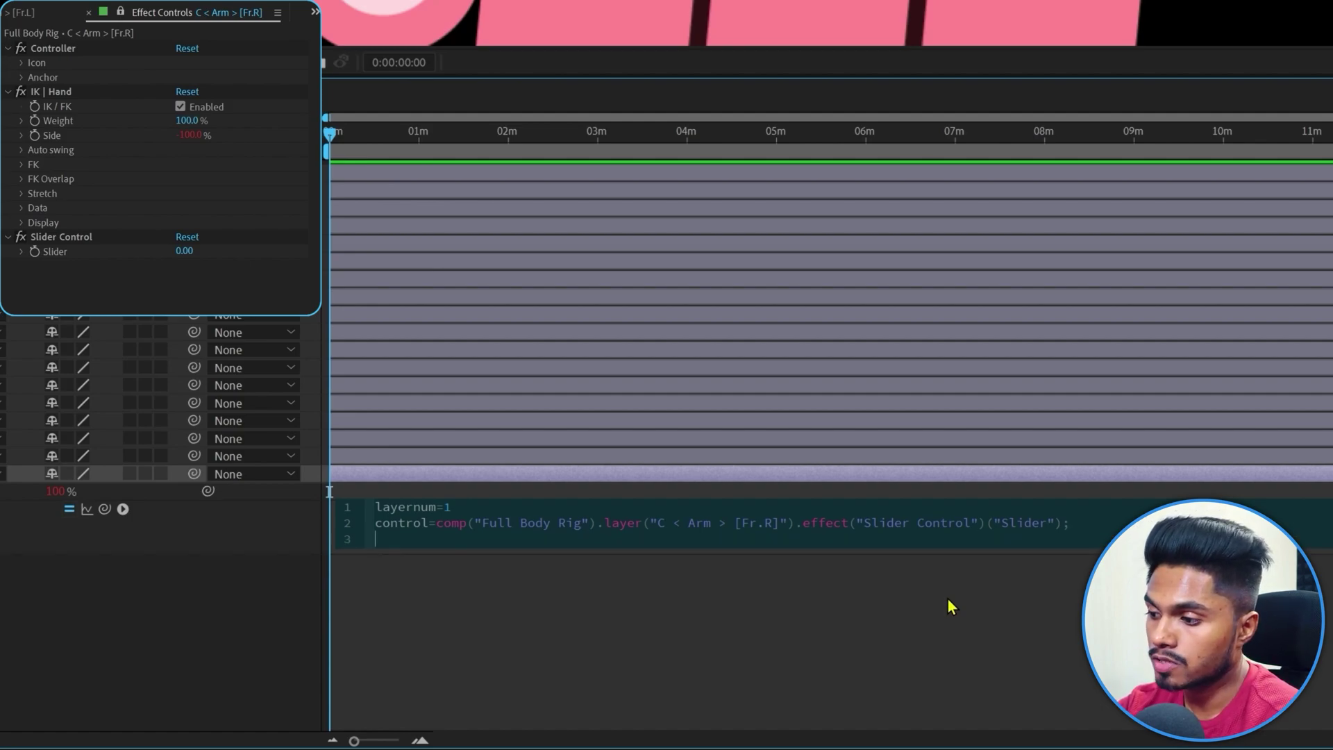
# Add the condition if(control==layernum){value=100} to the L_neutral_H 1 opacity expression.
pyautogui.write('if')
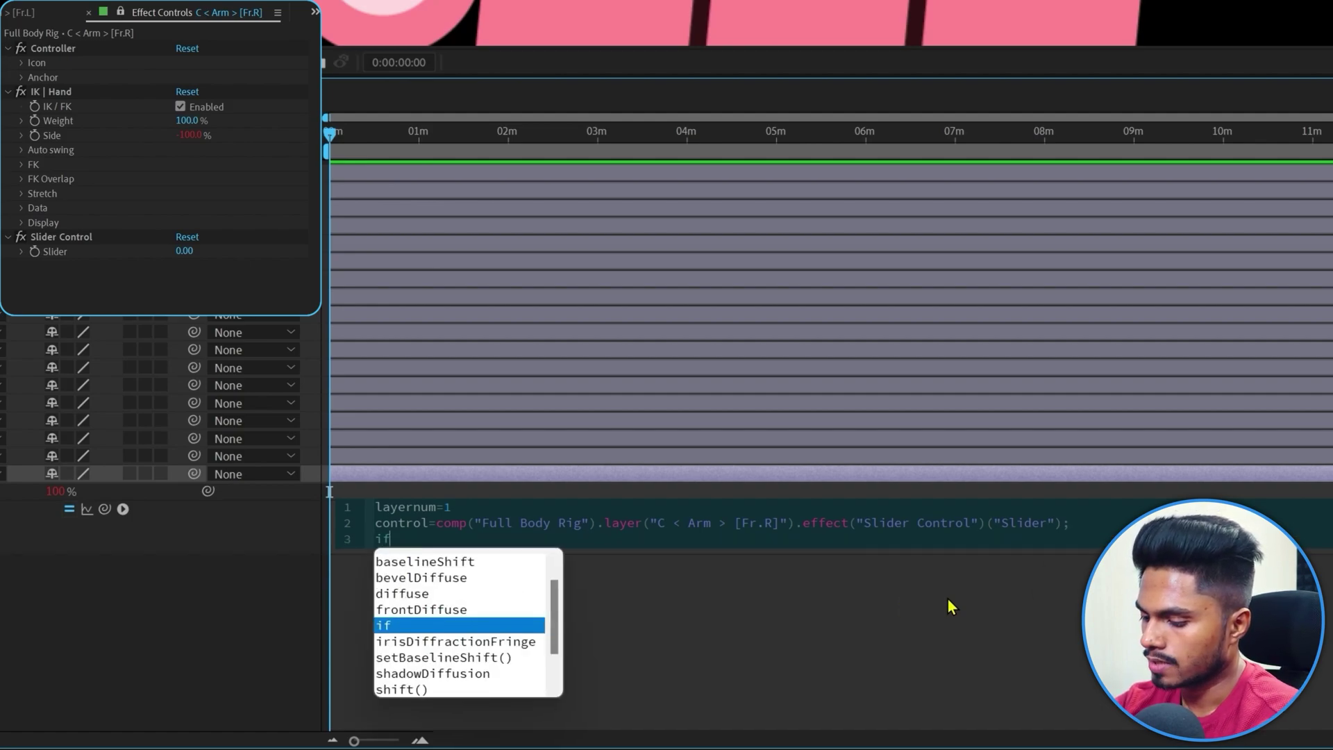
pyautogui.write('()')
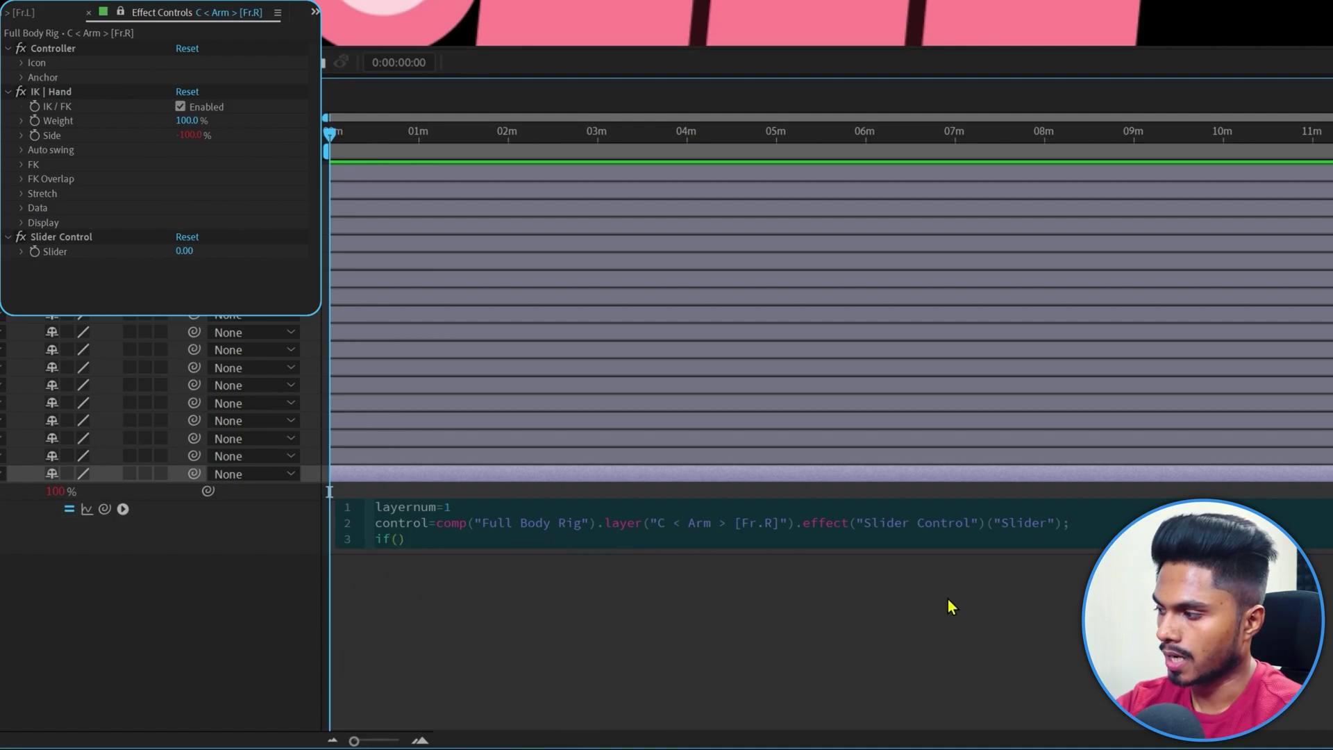
pyautogui.write('control==')
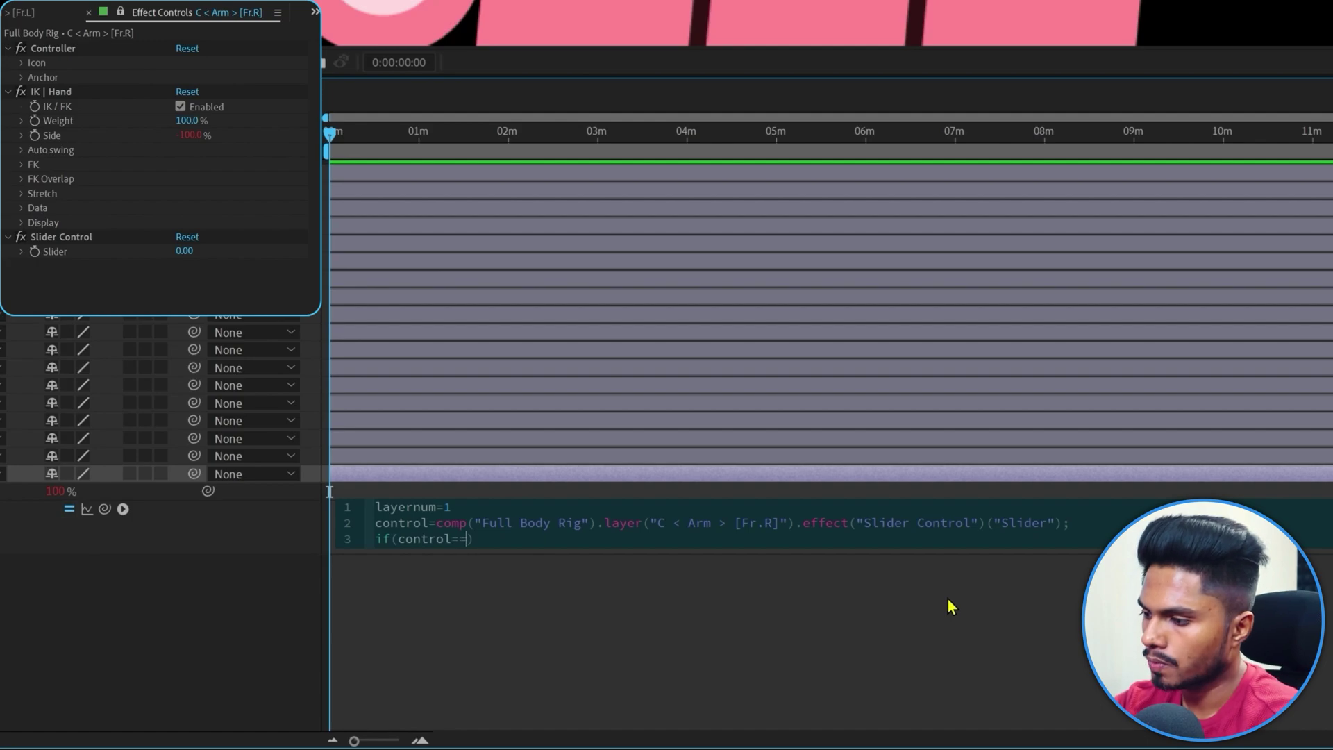
pyautogui.write('lay')
pyautogui.press('Down')
pyautogui.press('Down')
pyautogui.press('Return')
pyautogui.write('{}')
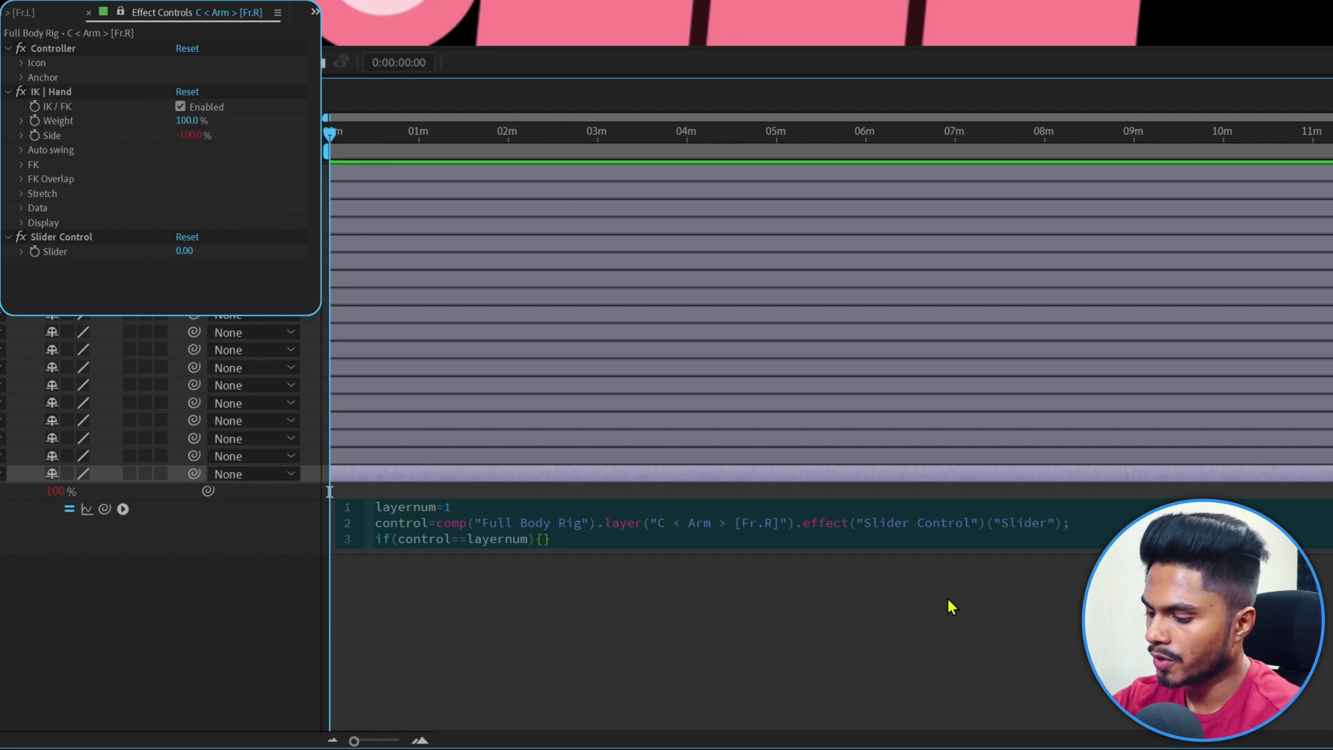
pyautogui.write('value')
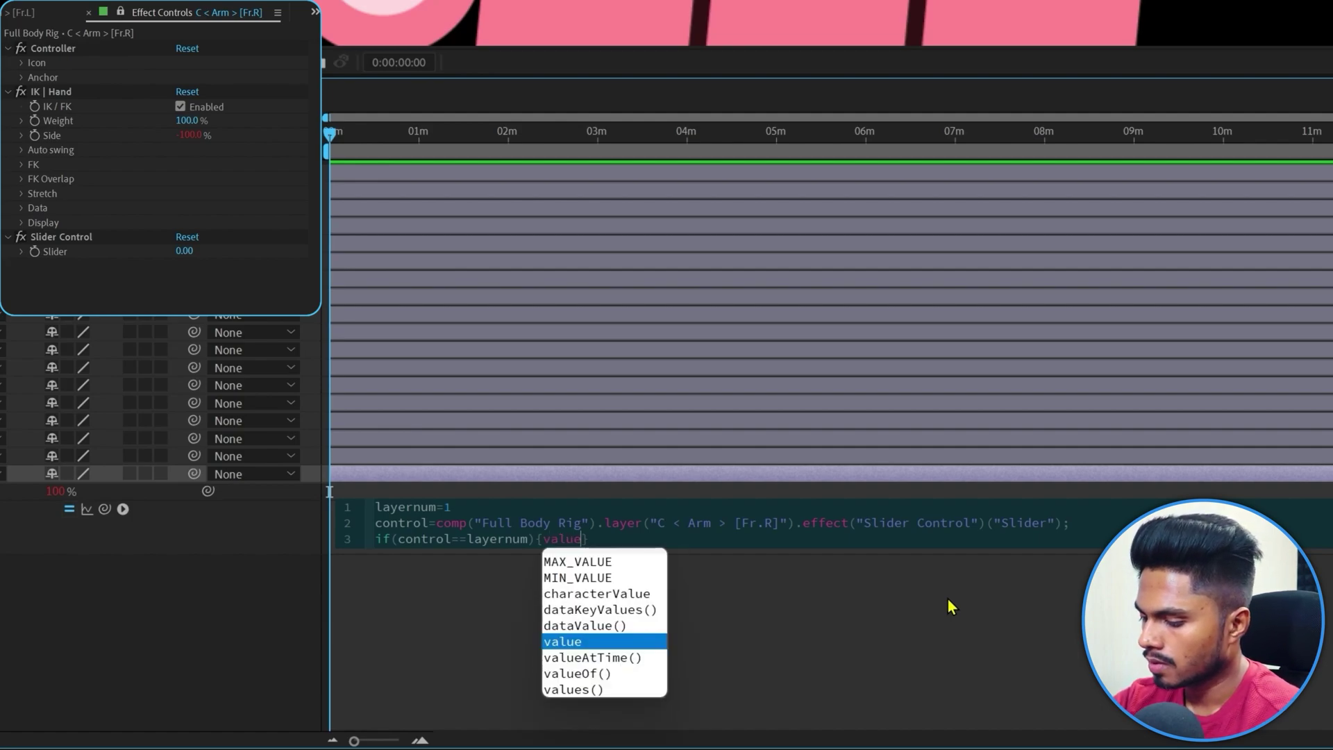
pyautogui.write('=100')
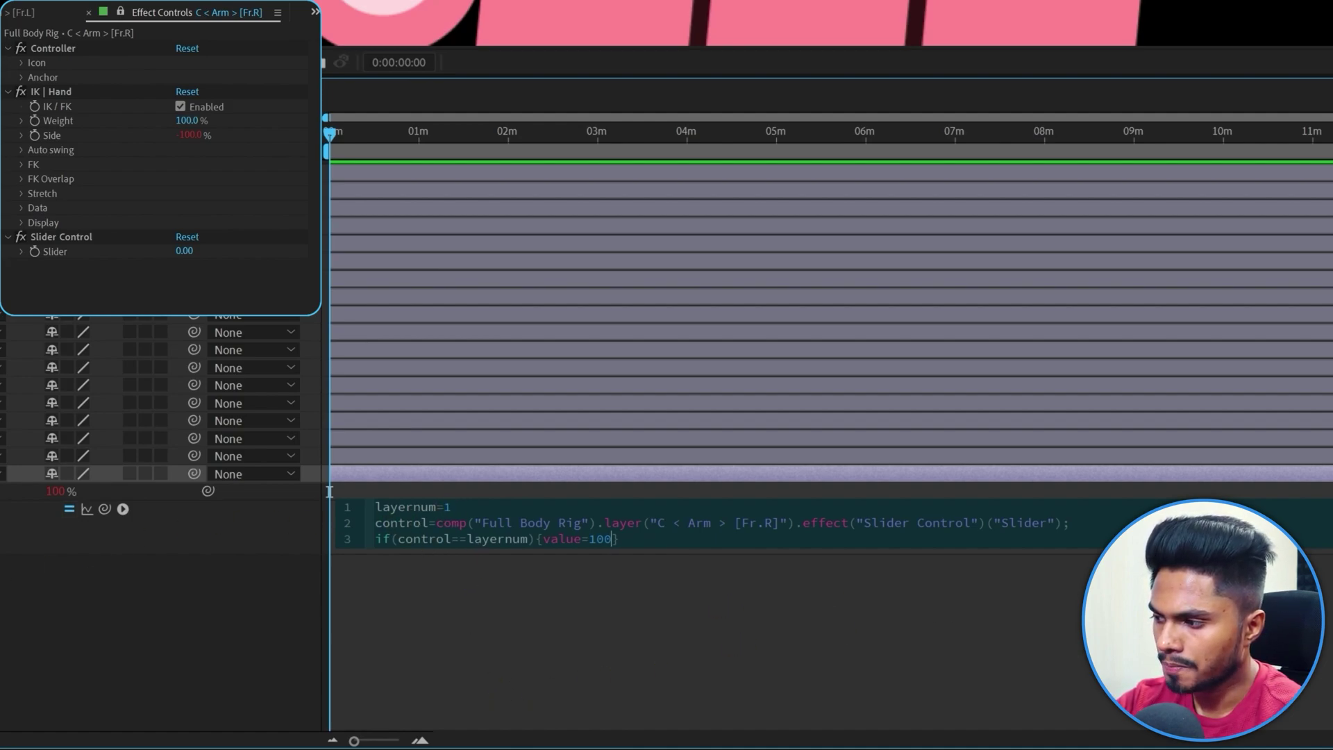
# Complete the expression with else{value=0} and apply it to the L_neutral_H 1 opacity.
pyautogui.click(647, 541)
pyautogui.write('else{}')
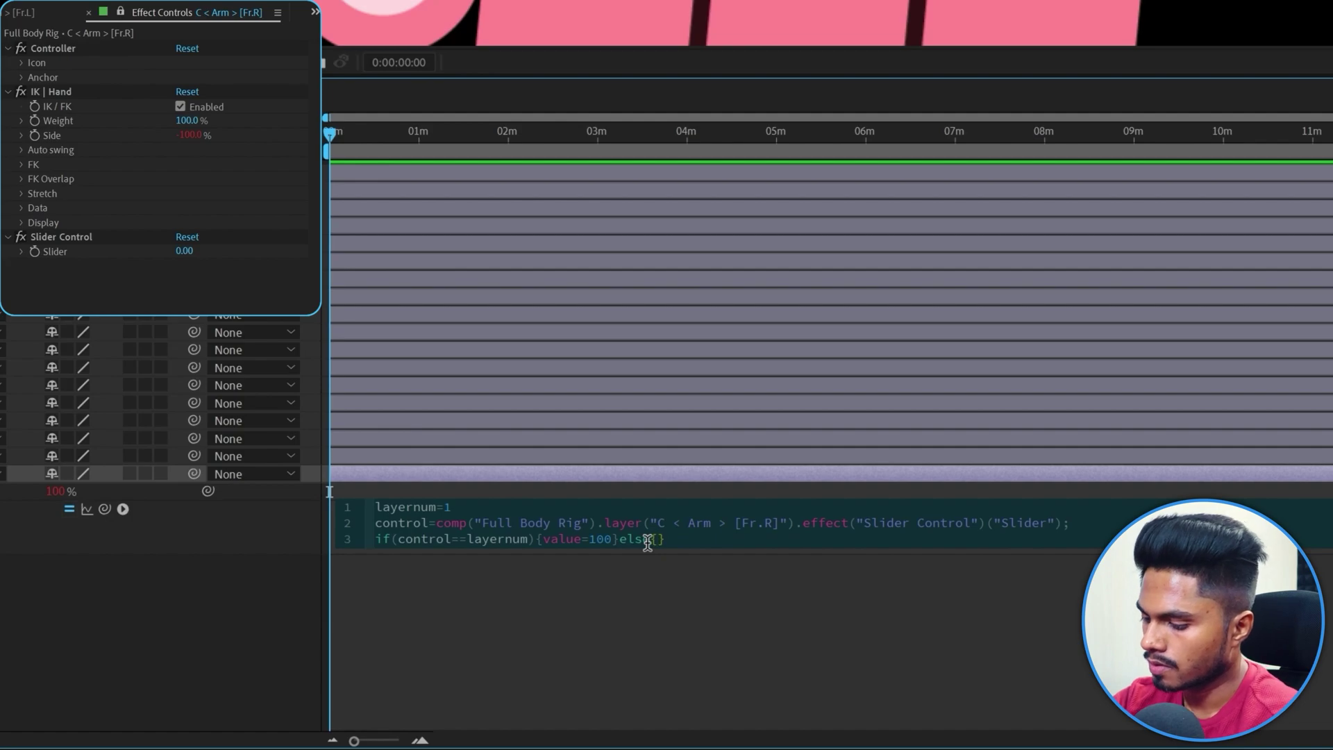
pyautogui.write('value')
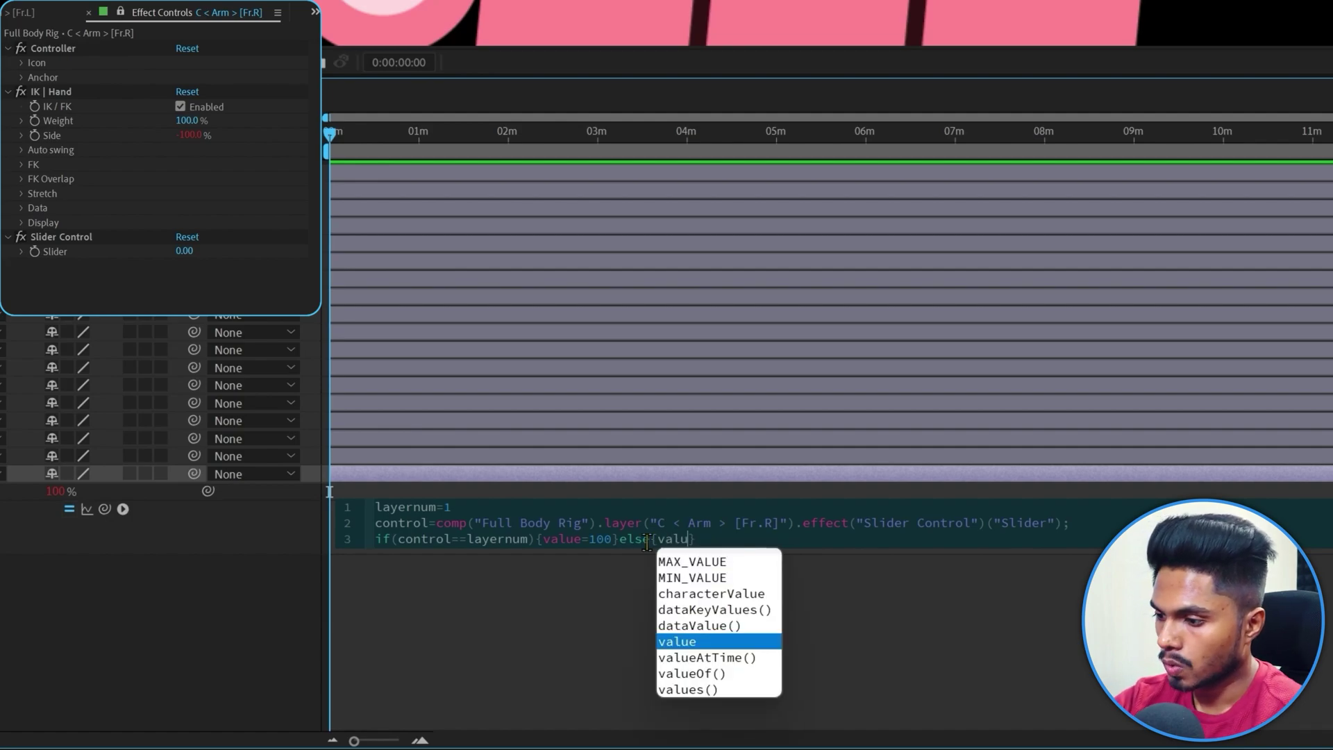
pyautogui.write('=0')
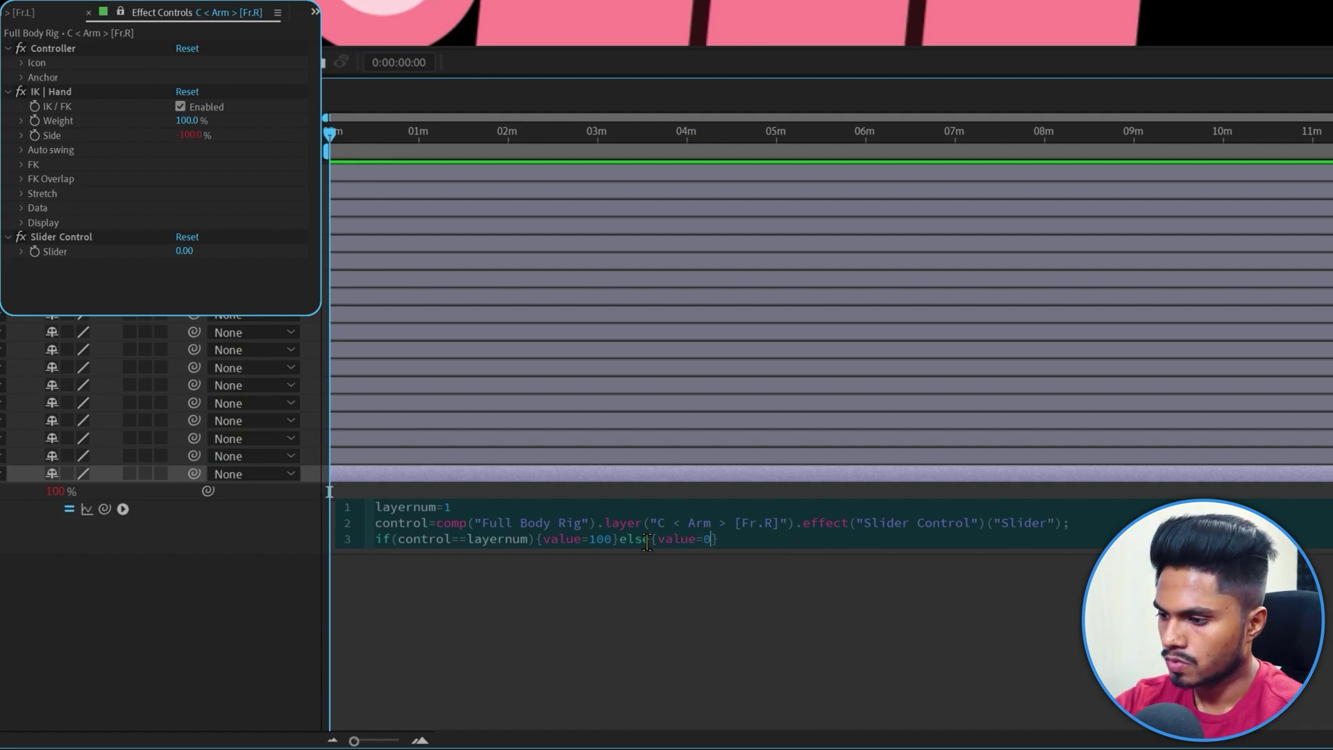
pyautogui.click(733, 656)
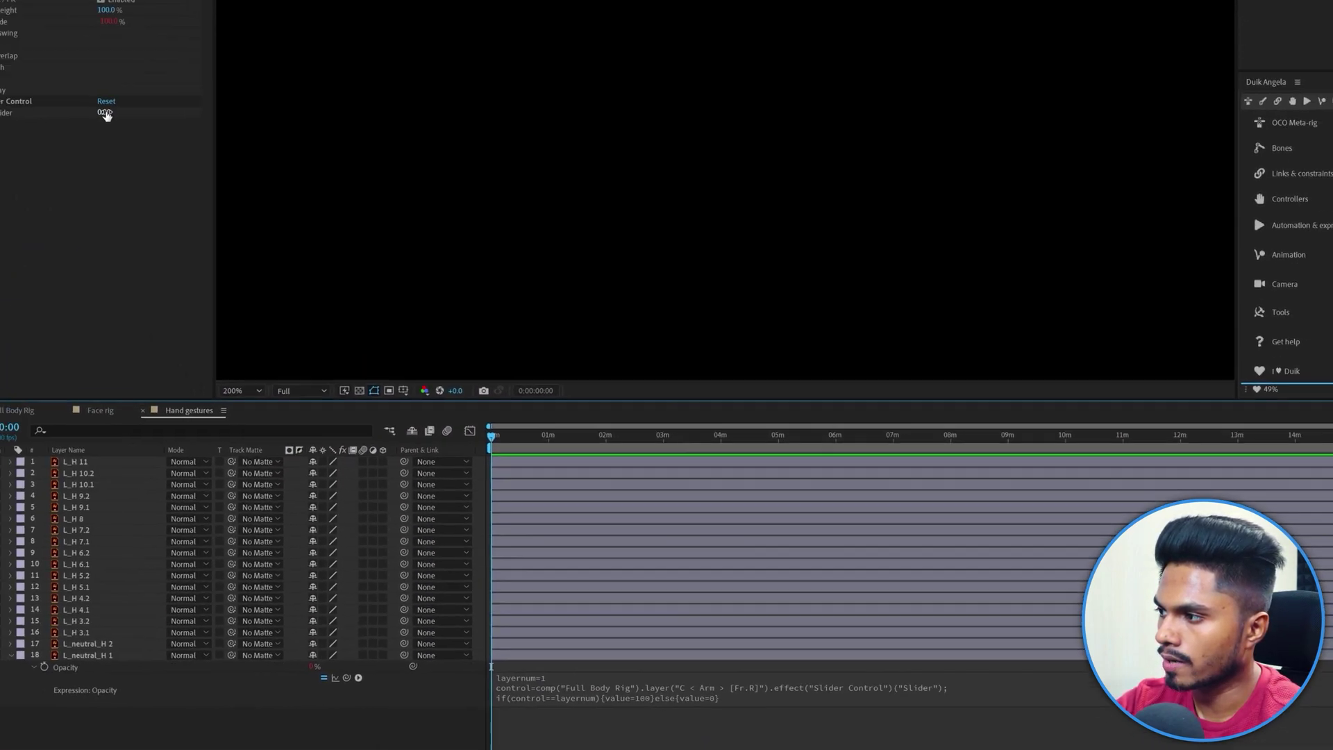
# Set the Slider Control to 1 and check the L_neutral_H 1 hand in the composition view.
pyautogui.click(184, 250)
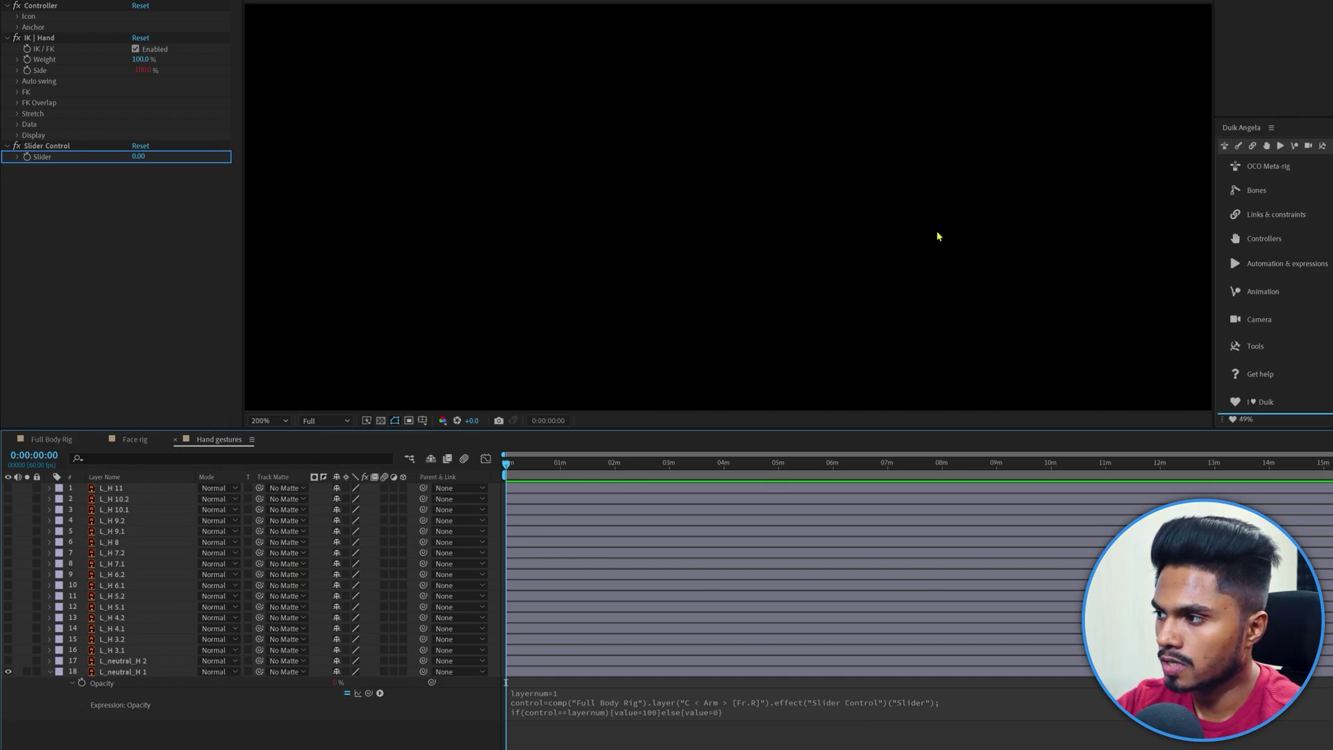
pyautogui.click(139, 156)
pyautogui.write('1')
pyautogui.press('Return')
pyautogui.scroll(-4, 643, 174)
pyautogui.scroll(-2, 670, 189)
pyautogui.scroll(2, 684, 197)
pyautogui.click(139, 157)
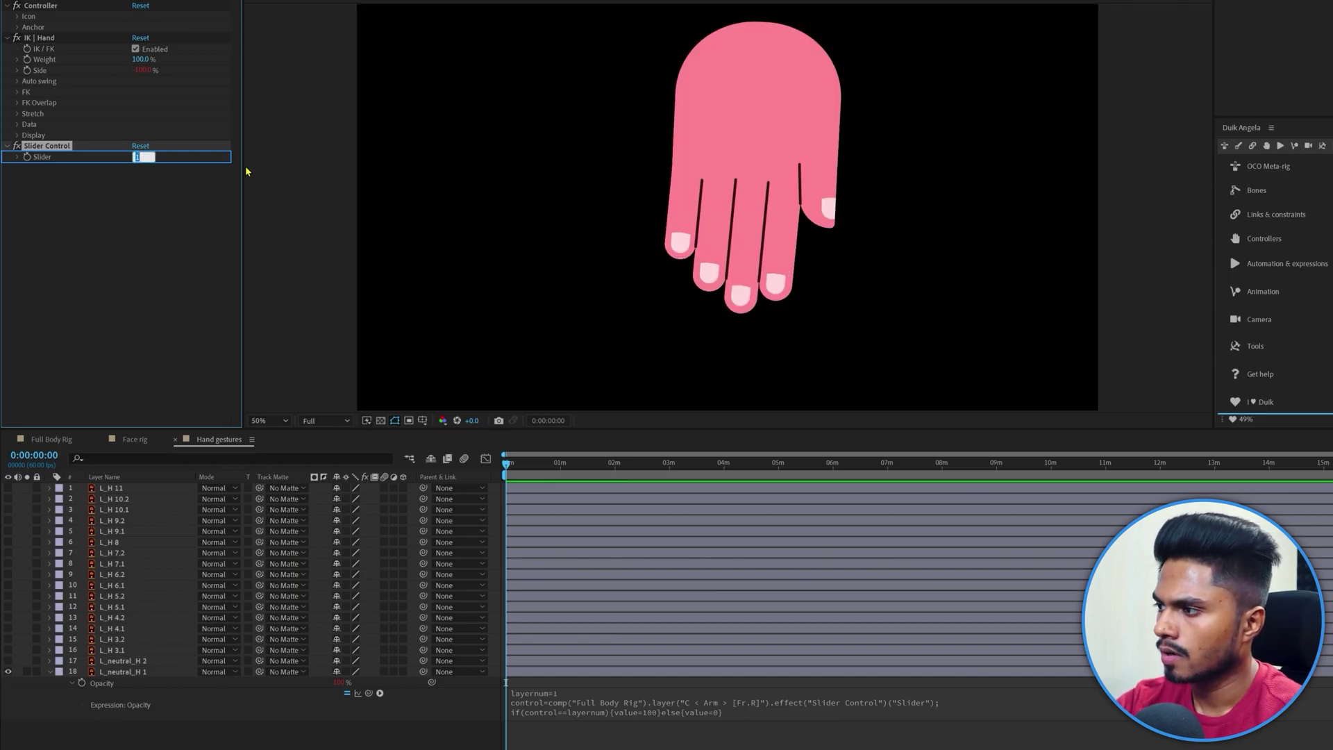
pyautogui.press('Return')
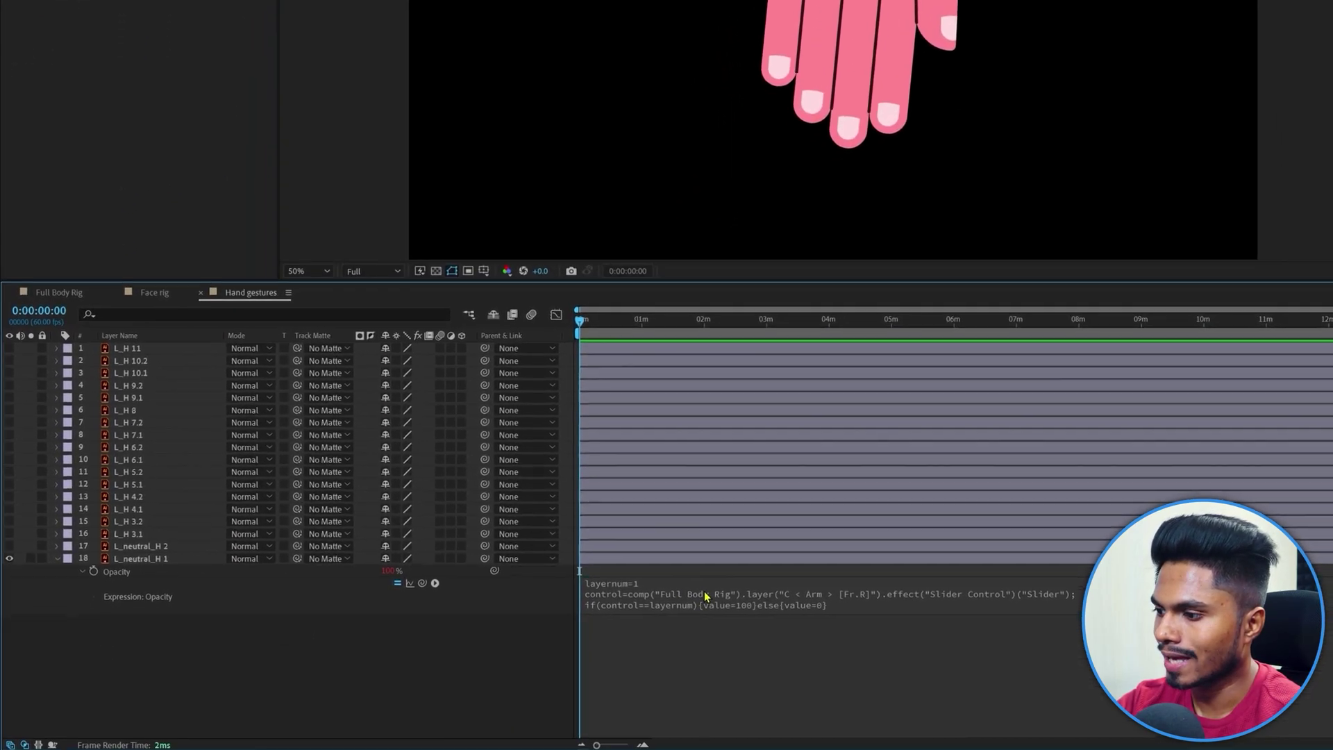
# Copy the L_neutral_H 1 opacity expression into a new expression on the L_neutral_H 2 opacity.
pyautogui.click(671, 722)
pyautogui.hotkey('ctrl', 'c')
pyautogui.click(157, 576)
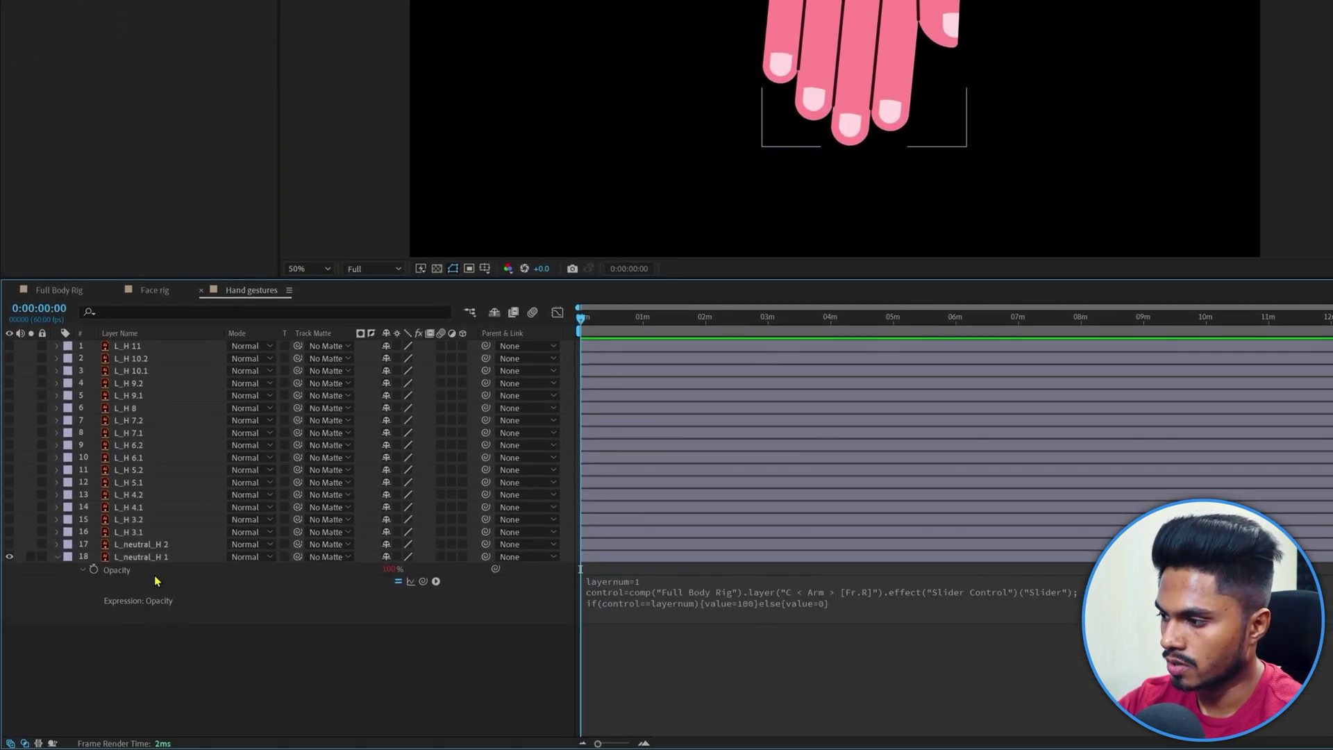
pyautogui.click(153, 545)
pyautogui.press('t')
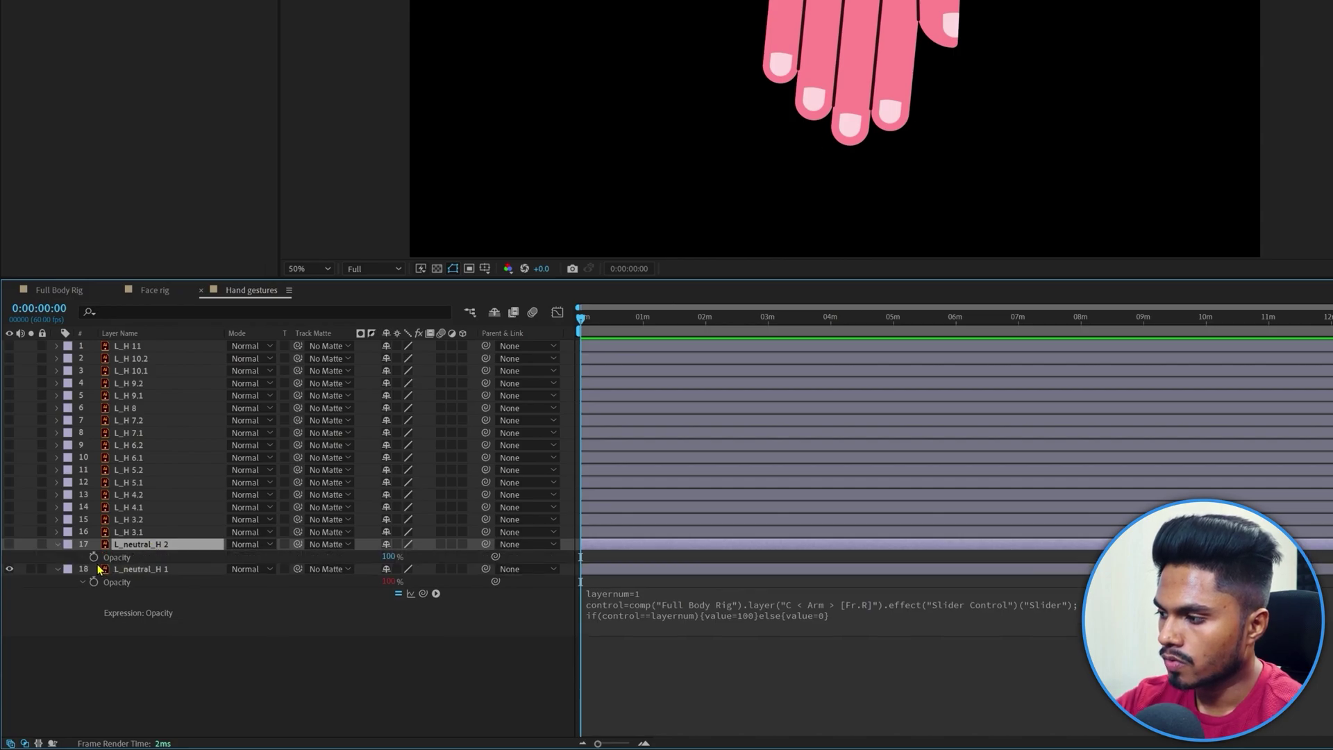
pyautogui.keyDown('alt'); pyautogui.click(94, 557); pyautogui.keyUp('alt')
pyautogui.hotkey('ctrl', 'v')
# Set layernum to 2 in the L_neutral_H 2 opacity expression and make that layer visible.
pyautogui.press('Up')
pyautogui.press('Up')
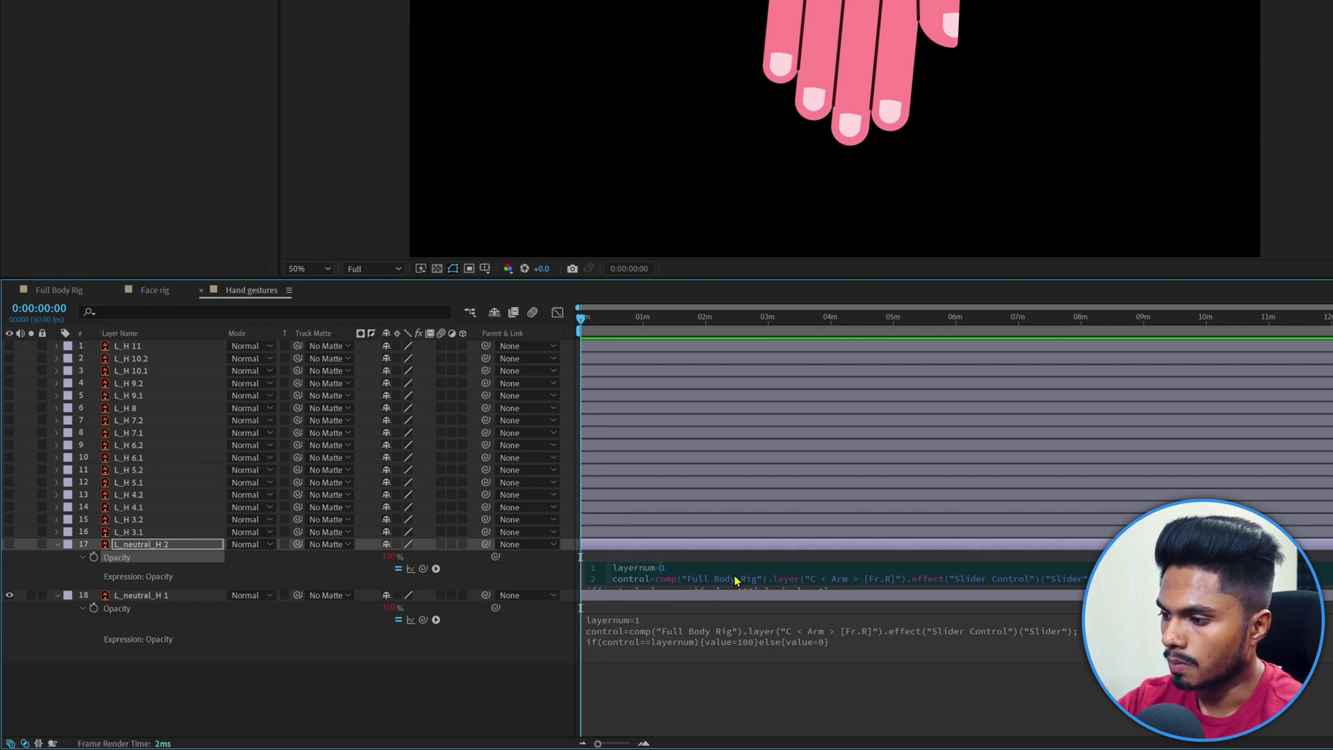
pyautogui.hotkey('shift', 'Left')
pyautogui.write('2')
pyautogui.press('KP_Enter')
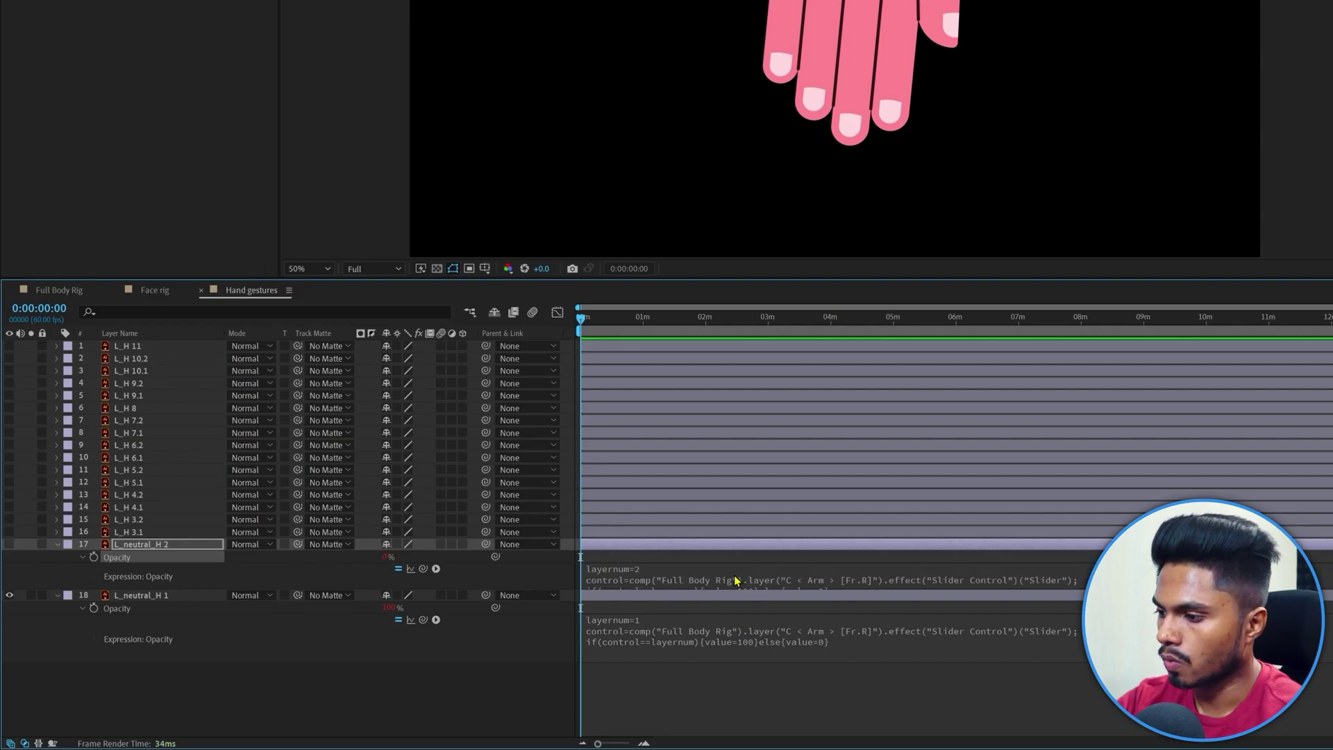
pyautogui.click(9, 545)
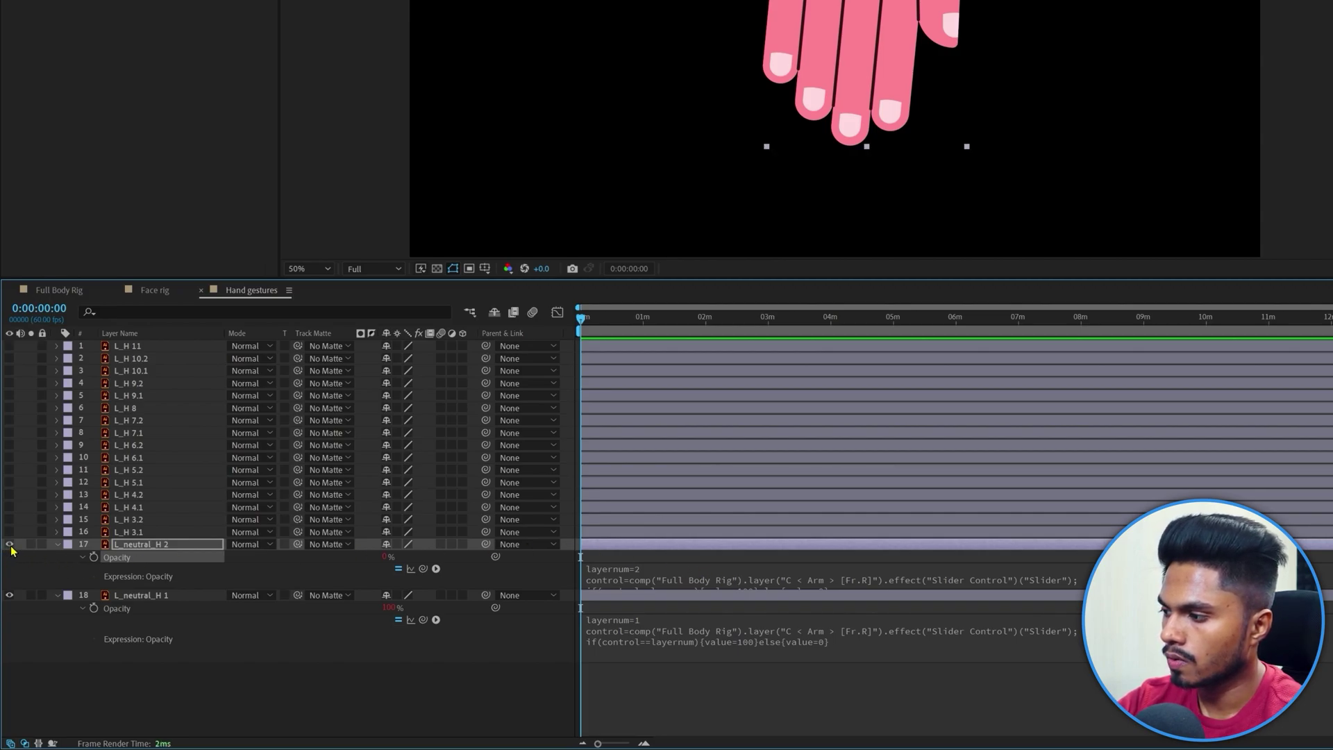
# Change the hand controller's slider value to test switching to the L_neutral_H 2 gesture.
pyautogui.click(134, 552)
pyautogui.press('F3')
pyautogui.press('Return')
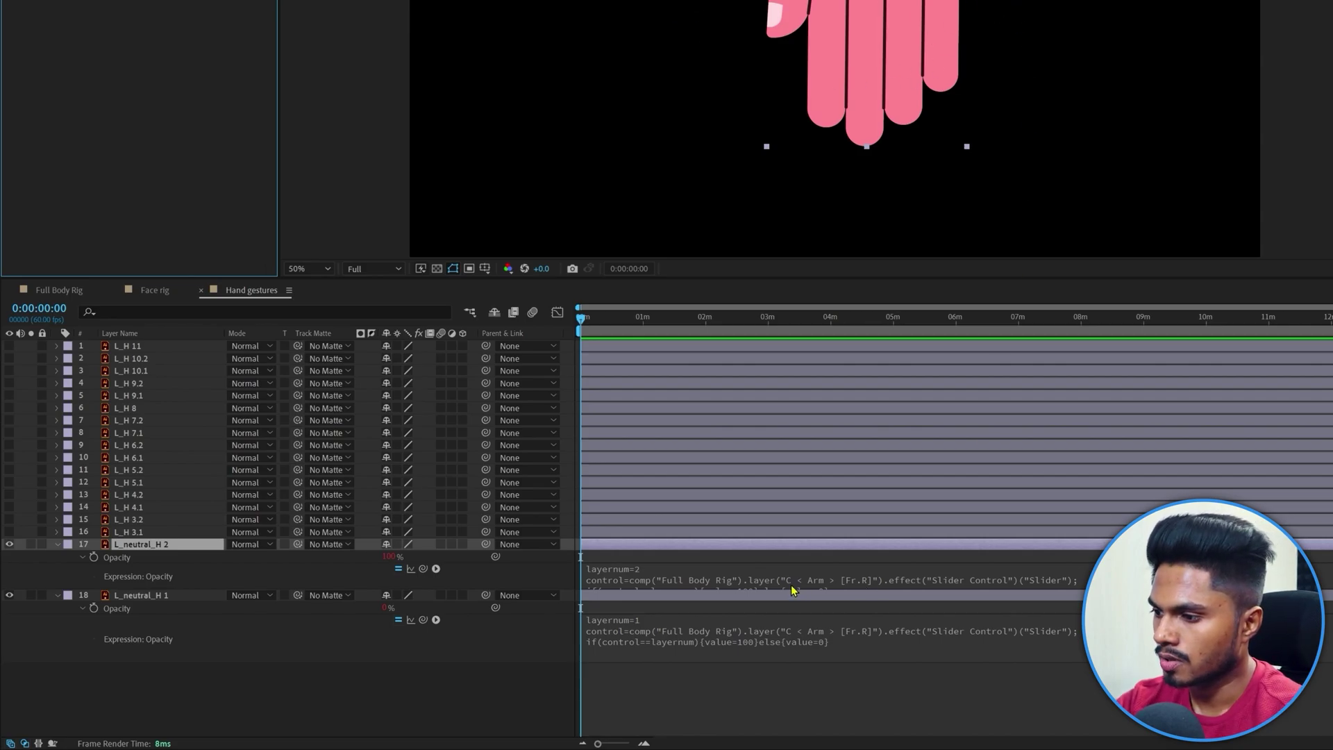
# Add the copied slider expression to the opacity of L_H 3.1.
pyautogui.click(129, 532)
pyautogui.press('t')
pyautogui.keyDown('alt'); pyautogui.click(94, 545); pyautogui.keyUp('alt')
pyautogui.write('layernum=2 control=comp("Full Body Rig").layer("C < Arm > [Fr.R]").effect("Slider Control")("Slider"); if(control==layernum){value=100}else{value=0}')
# Make all gesture layers from L_H 3.2 through L_H 11 visible.
pyautogui.click(129, 519)
pyautogui.keyDown('shift'); pyautogui.click(128, 346); pyautogui.keyUp('shift')
pyautogui.click(9, 345)
# Set layernum to 3 in the L_H 3.1 opacity expression.
pyautogui.click(877, 556)
pyautogui.press('BackSpace')
pyautogui.write('3')
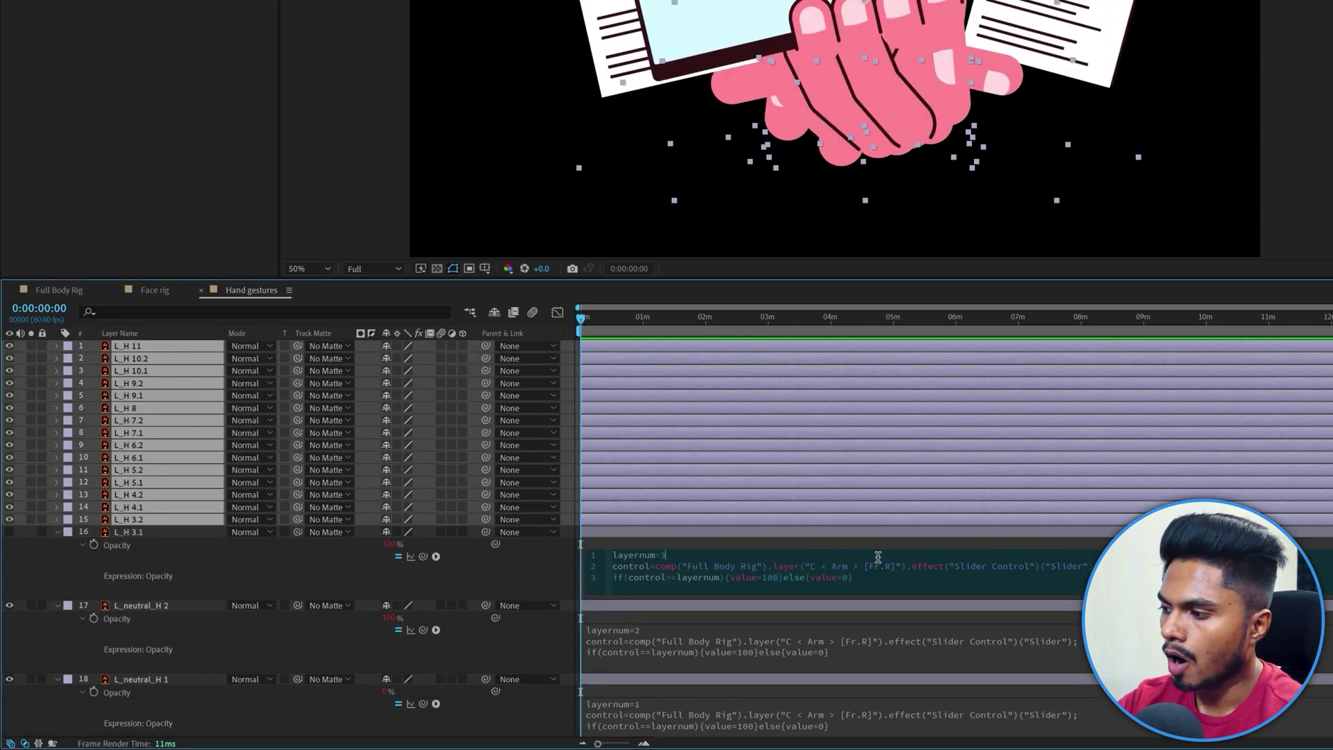
# Add the slider expression to the opacity of L_H 3.2 with layernum=4.
pyautogui.click(303, 522)
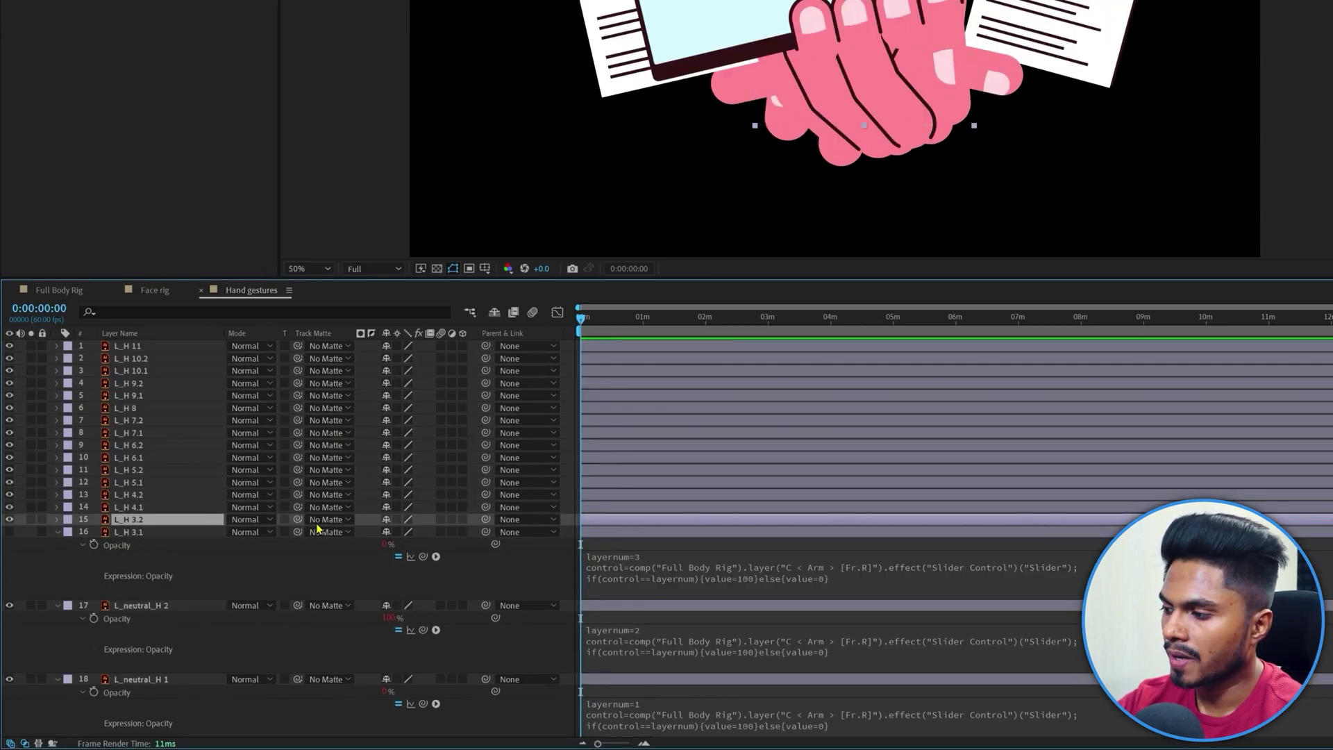
pyautogui.press('t')
pyautogui.keyDown('alt'); pyautogui.click(93, 533); pyautogui.keyUp('alt')
pyautogui.write('layernum=2 control=comp("Full Body Rig").layer("C < Arm > [Fr.R]").effect("Slider Control")("Slider"); if(control==layernum){value=100}else{value=0}')
# Add the slider expression to the opacity of L_H 4.1 with layernum=5.
pyautogui.click(118, 507)
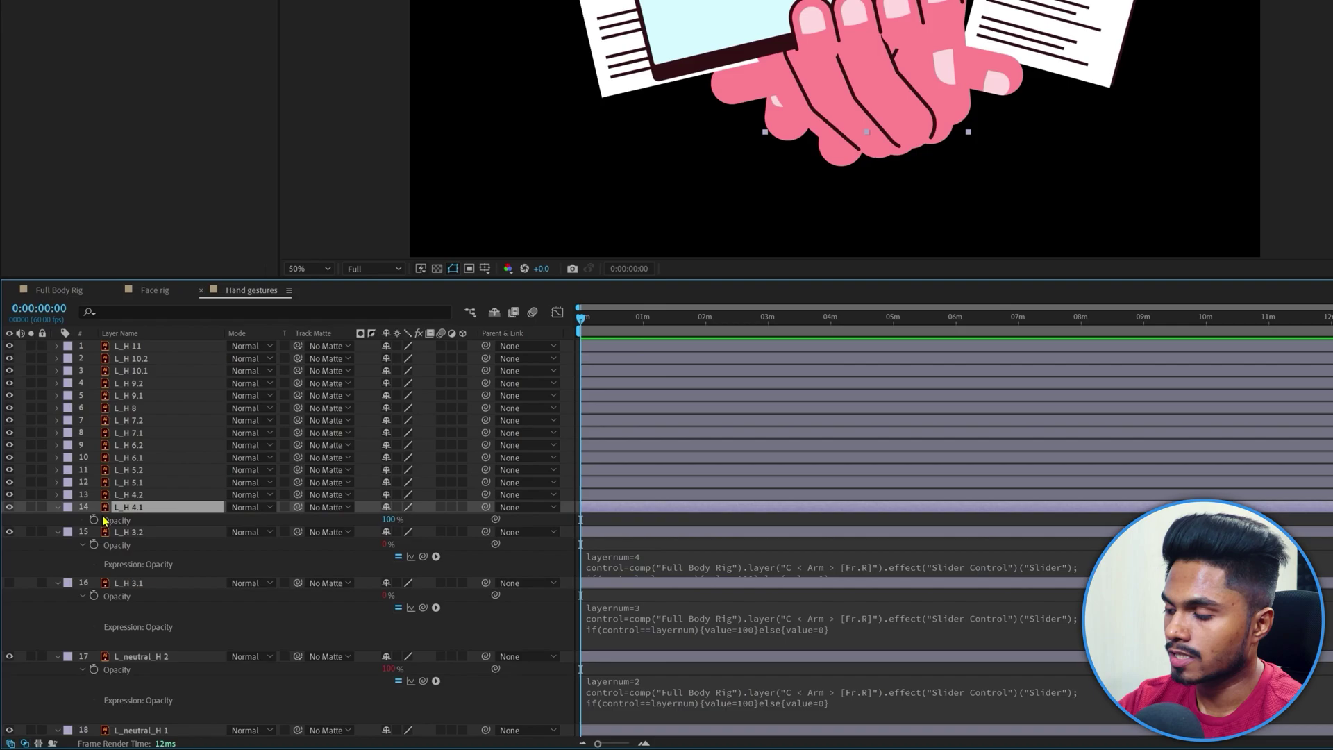
pyautogui.keyDown('alt'); pyautogui.click(94, 519); pyautogui.keyUp('alt')
pyautogui.write('layernum=2 control=comp("Full Body Rig").layer("C < Arm > [Fr.R]").effect("Slider Control")("Slider"); if(control==layernum){value=100}else{value=0}')
pyautogui.click(640, 532)
pyautogui.press('BackSpace')
pyautogui.write('5')
# Add the slider expression to the opacity of L_H 4.2 with layernum=6 and of L_H 5.1 with layernum=7.
pyautogui.click(128, 494)
pyautogui.press('t')
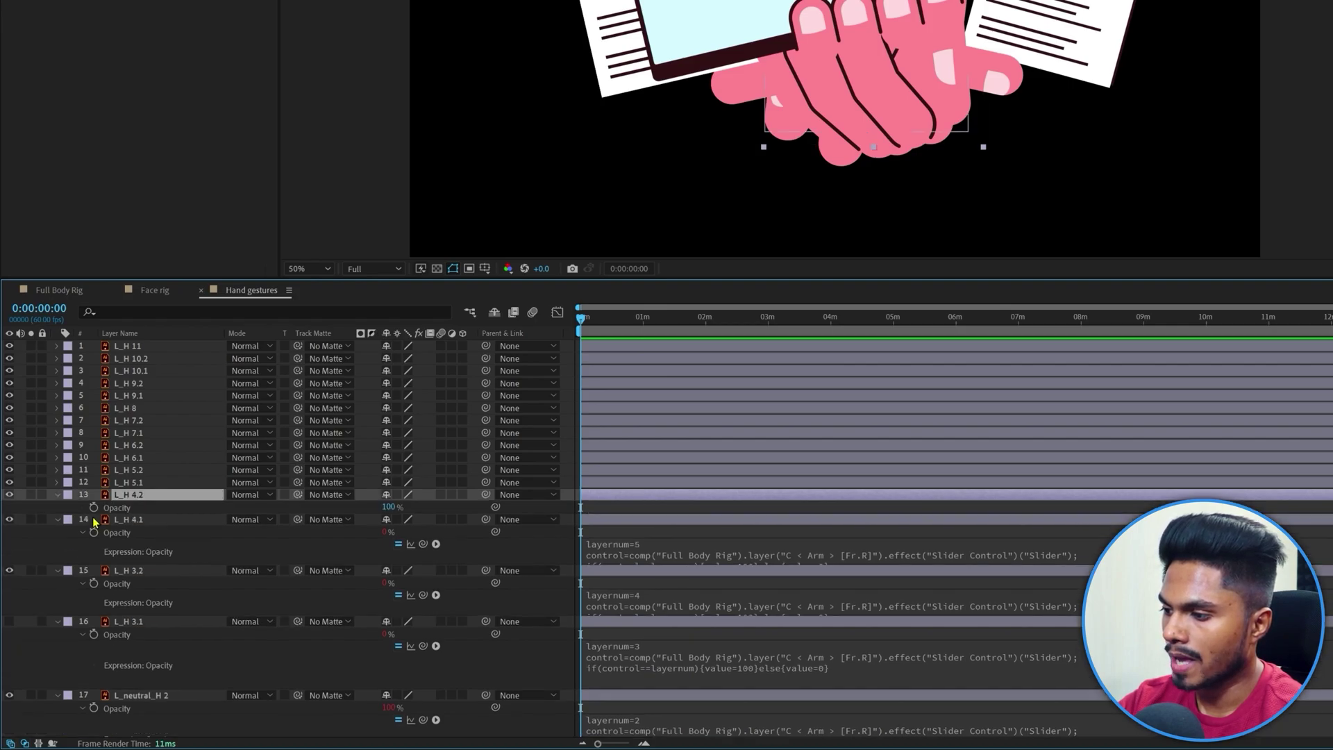
pyautogui.keyDown('alt'); pyautogui.click(94, 507); pyautogui.keyUp('alt')
pyautogui.keyDown('alt'); pyautogui.click(94, 495); pyautogui.keyUp('alt')
pyautogui.write('layernum=2 control=comp("Full Body Rig").layer("C < Arm > [Fr.R]").effect("Slider Control")("Slider"); if(control==layernum){value=100}else{value=0}')
pyautogui.press('Up')
pyautogui.press('Up')
pyautogui.press('BackSpace')
pyautogui.write('7')
# Add the slider expression to the opacity of L_H 5.2 with layernum=8 and of L_H 6.1 with layernum=9.
pyautogui.click(114, 470)
pyautogui.press('t')
pyautogui.keyDown('alt'); pyautogui.click(93, 483); pyautogui.keyUp('alt')
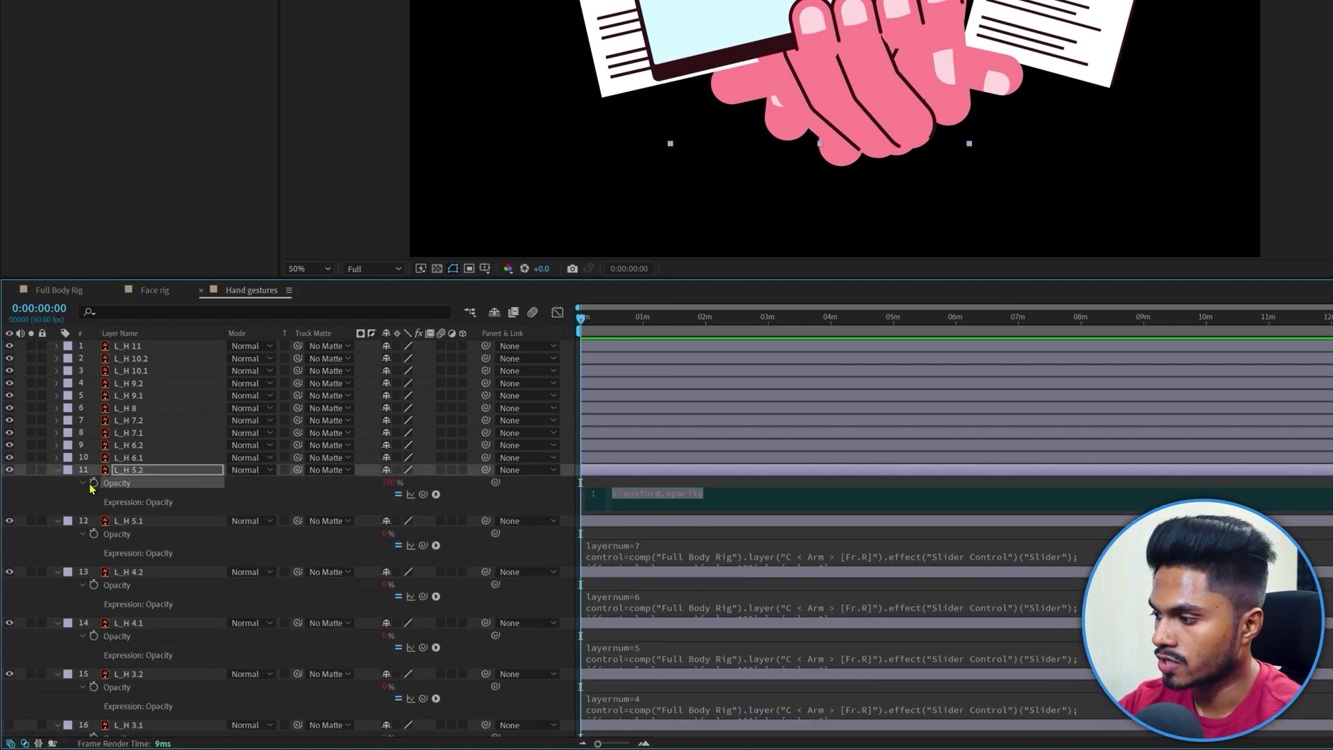
pyautogui.press('Up')
pyautogui.press('BackSpace')
pyautogui.write('9')
# Add the slider expression to the opacity of L_H 6.2 with layernum=10 and of L_H 7.1 with layernum=11.
pyautogui.click(125, 444)
pyautogui.press('t')
pyautogui.keyDown('alt'); pyautogui.click(94, 458); pyautogui.keyUp('alt')
pyautogui.write('layernum=2 control=comp("Full Body Rig").layer("C < Arm > [Fr.R]").effect("Slider Control")("Slider"); if(control==layernum){value=100}else{value=0}')
pyautogui.press('Up')
pyautogui.press('Up')
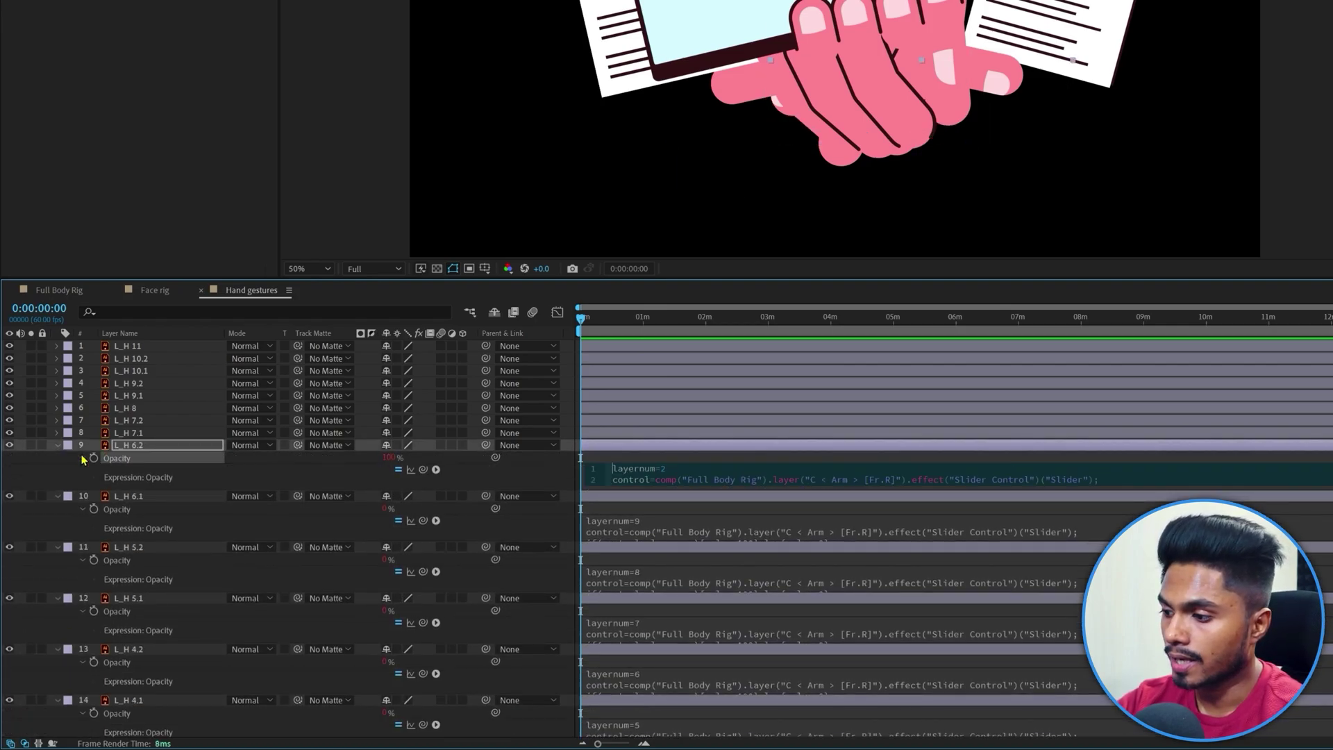
pyautogui.press('Up')
pyautogui.press('End')
pyautogui.press('BackSpace')
pyautogui.write('11')
# Add the slider expression to the opacity of L_H 7.2 with layernum=12.
pyautogui.click(125, 420)
pyautogui.press('t')
pyautogui.keyDown('alt'); pyautogui.click(94, 432); pyautogui.keyUp('alt')
pyautogui.hotkey('ctrl', 'v')
pyautogui.press('Up')
pyautogui.press('Up')
pyautogui.press('Up')
pyautogui.press('End')
pyautogui.press('BackSpace')
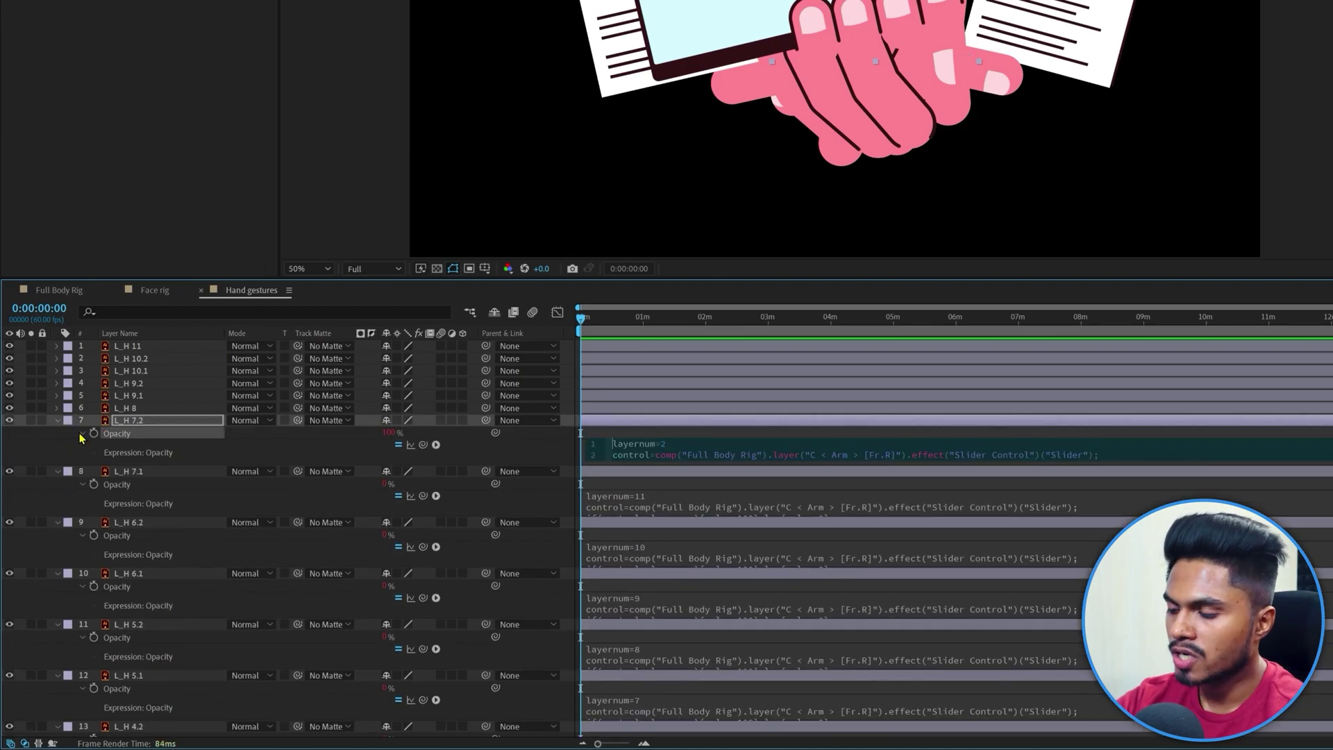
pyautogui.write('12')
# Add the slider expression to the opacity of L_H 8 with layernum=13 and of L_H 9.1 with layernum=14.
pyautogui.click(125, 395)
pyautogui.press('t')
pyautogui.keyDown('alt'); pyautogui.click(94, 408); pyautogui.keyUp('alt')
pyautogui.hotkey('ctrl', 'v')
pyautogui.press('Up')
pyautogui.press('Up')
pyautogui.press('BackSpace')
pyautogui.write('14')
# Add the slider expression to the opacity of L_H 9.2 with layernum=15 and of L_H 10.1 with layernum=16.
pyautogui.click(124, 383)
pyautogui.press('t')
pyautogui.press('t')
pyautogui.keyDown('alt'); pyautogui.click(94, 384); pyautogui.keyUp('alt')
pyautogui.hotkey('ctrl', 'v')
pyautogui.press('Up')
pyautogui.press('Up')
pyautogui.press('BackSpace')
pyautogui.write('16')
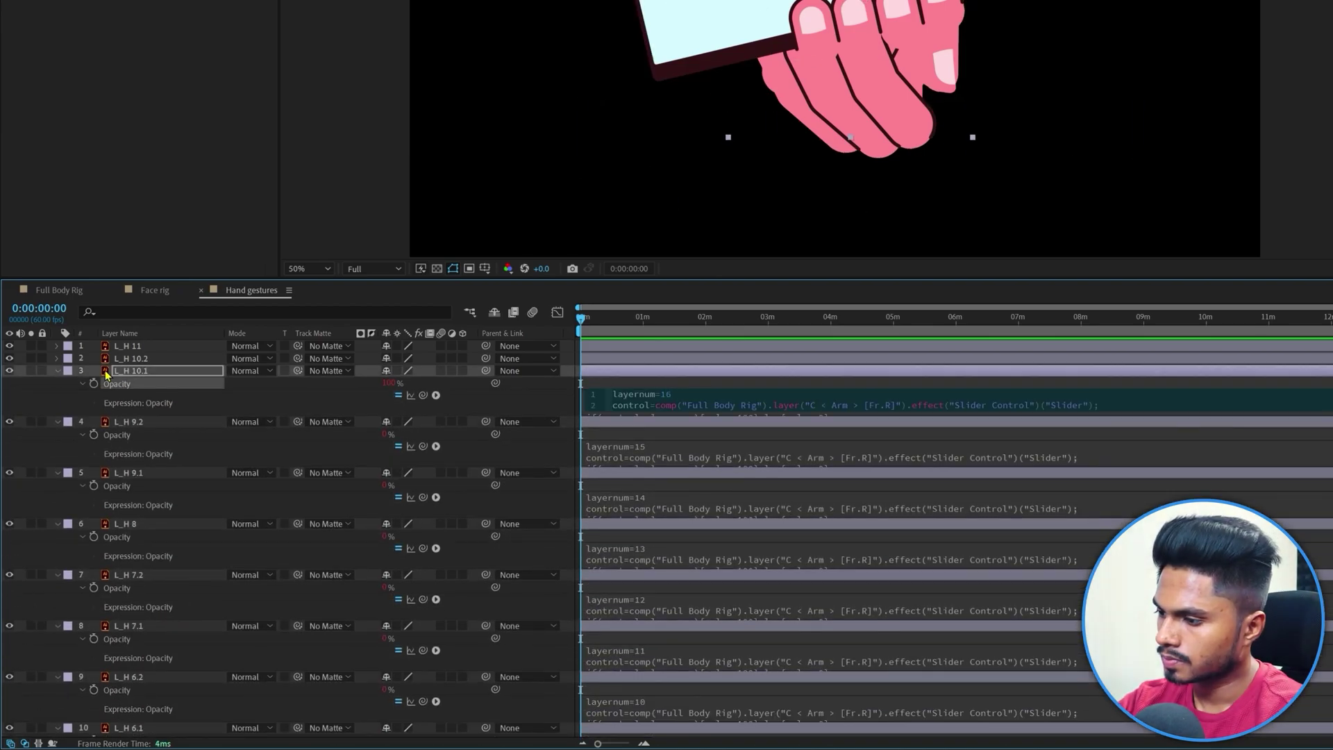
# Add the slider expression to the opacity of L_H 10.2 with layernum=17 and of L_H 11 with layernum=18.
pyautogui.click(125, 358)
pyautogui.press('t')
pyautogui.keyDown('alt'); pyautogui.click(94, 371); pyautogui.keyUp('alt')
pyautogui.hotkey('ctrl', 'v')
pyautogui.click(127, 345)
pyautogui.press('t')
pyautogui.keyDown('alt'); pyautogui.click(94, 359); pyautogui.keyUp('alt')
pyautogui.hotkey('ctrl', 'v')
pyautogui.click(687, 371)
pyautogui.press('BackSpace')
pyautogui.write('18')
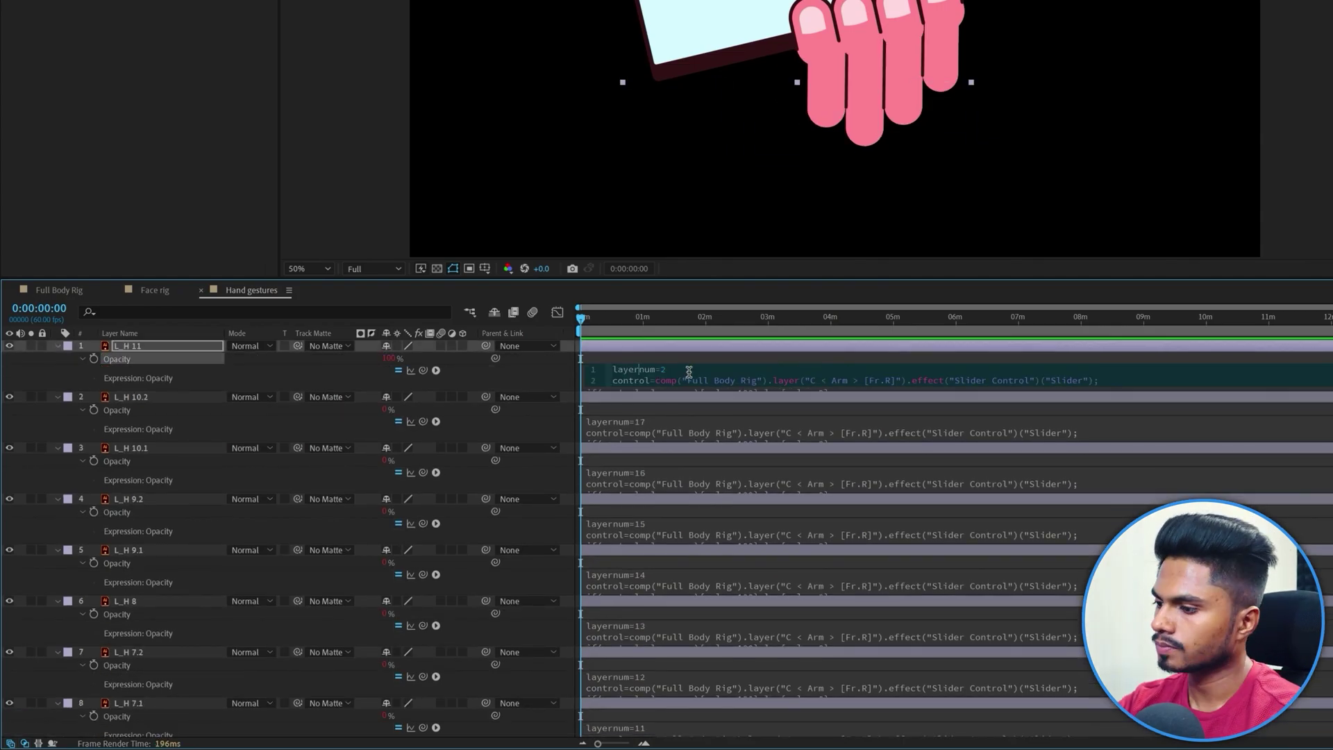
pyautogui.click(708, 360)
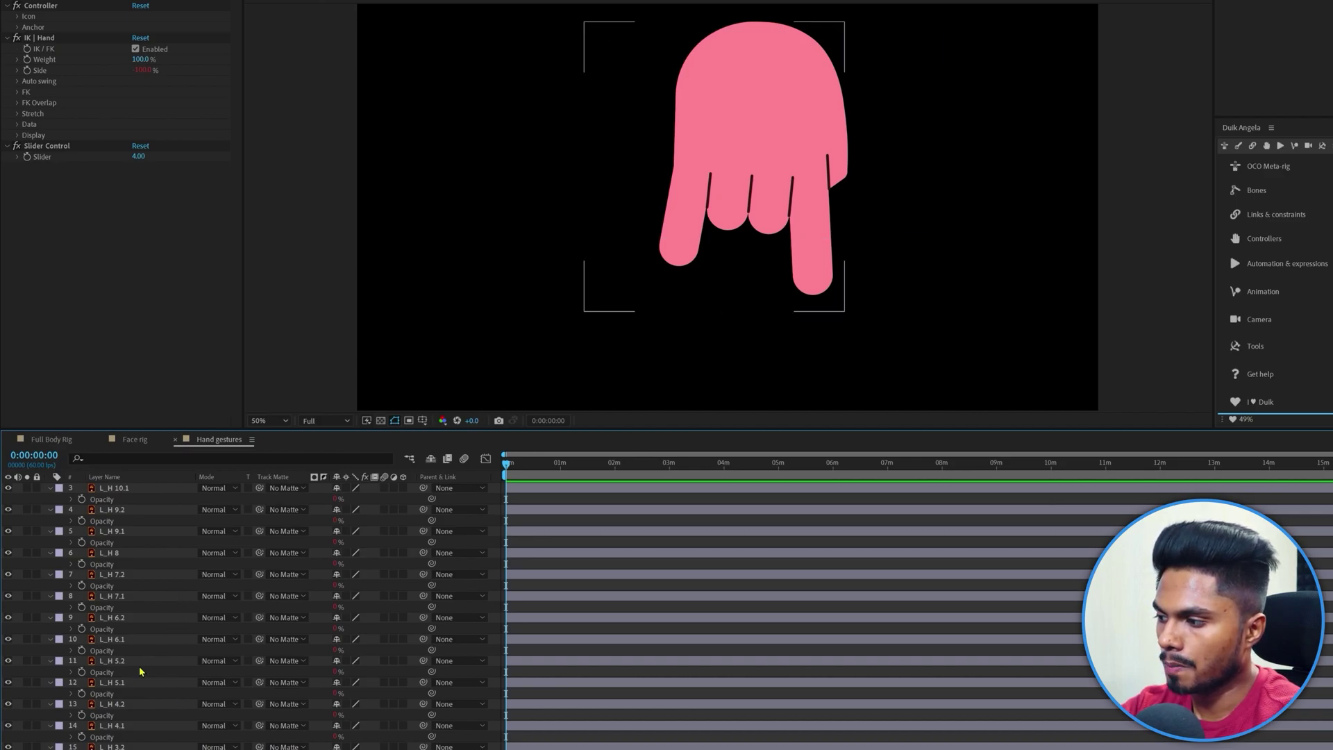
# Preview the gestures by setting the arm controller's slider to 5 and raising it one by one to 10.
pyautogui.scroll(2, 160, 625)
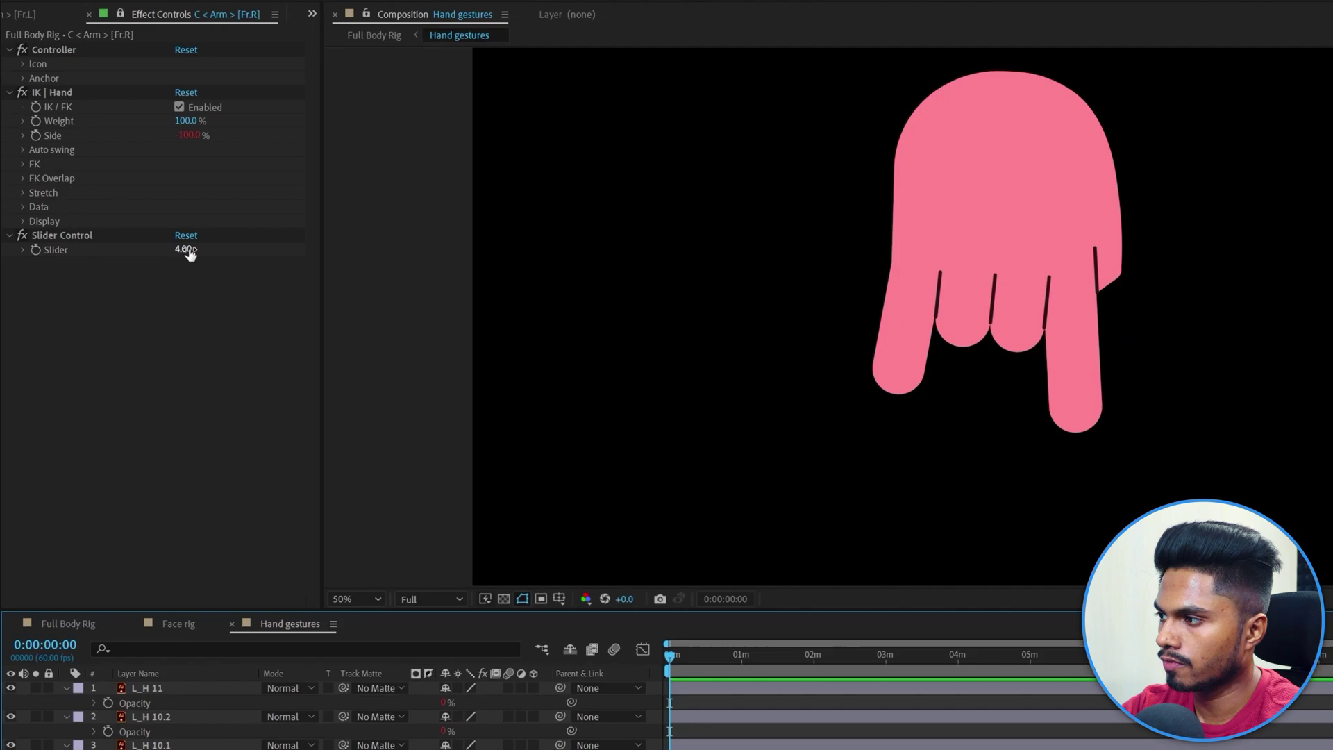
pyautogui.click(144, 158)
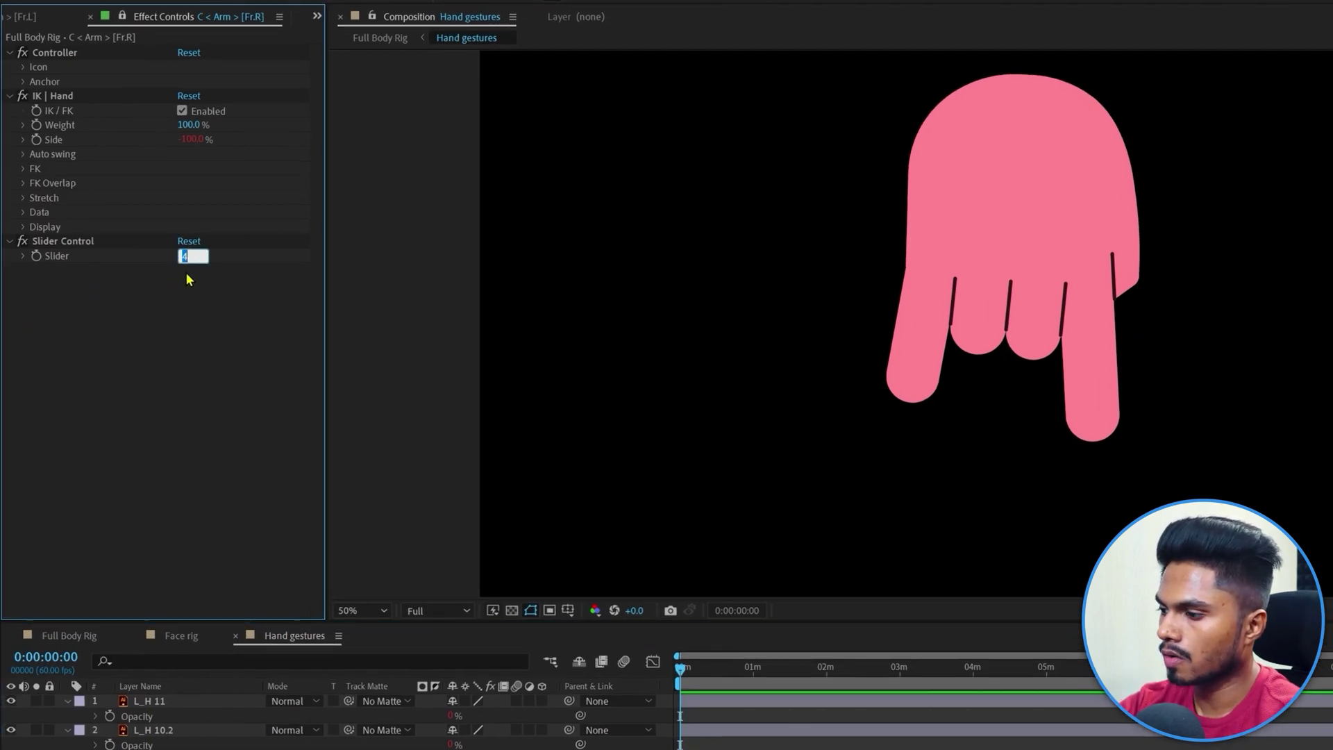
pyautogui.write('5')
pyautogui.press('Return')
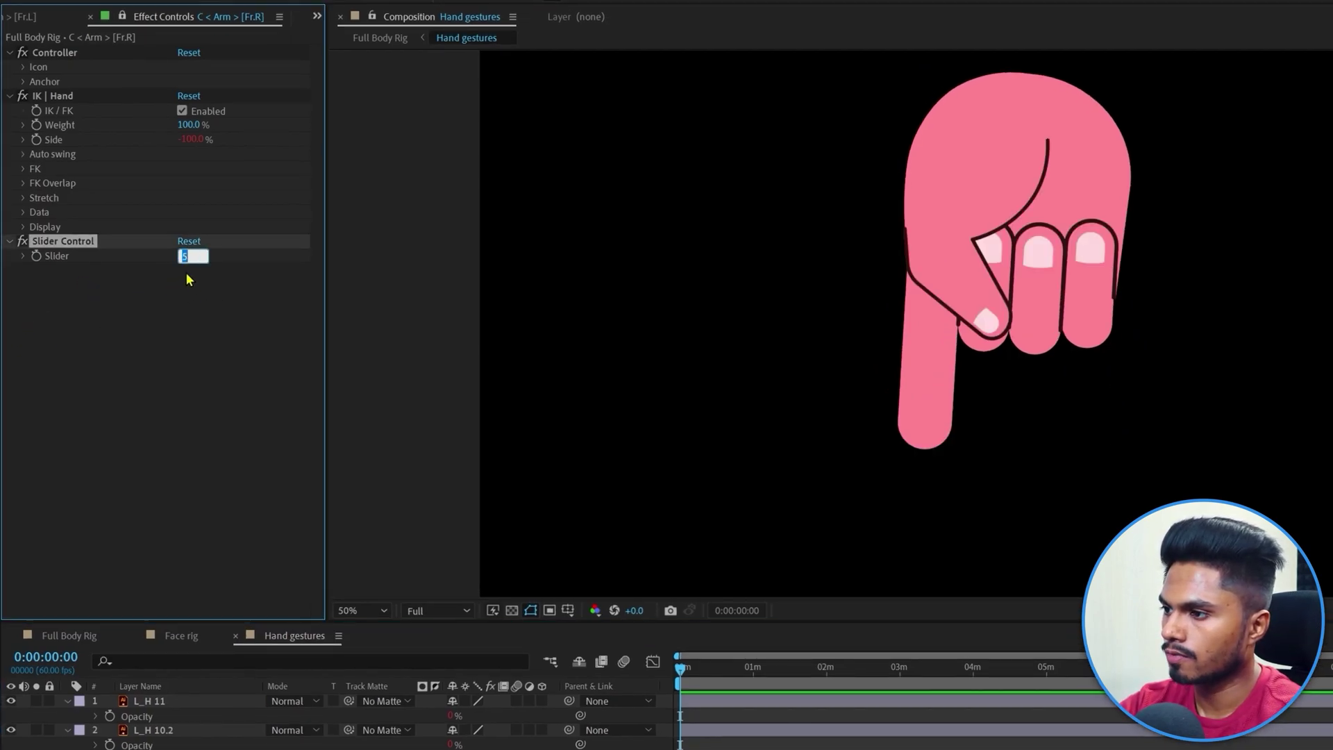
pyautogui.press('Up')
pyautogui.press('Up')
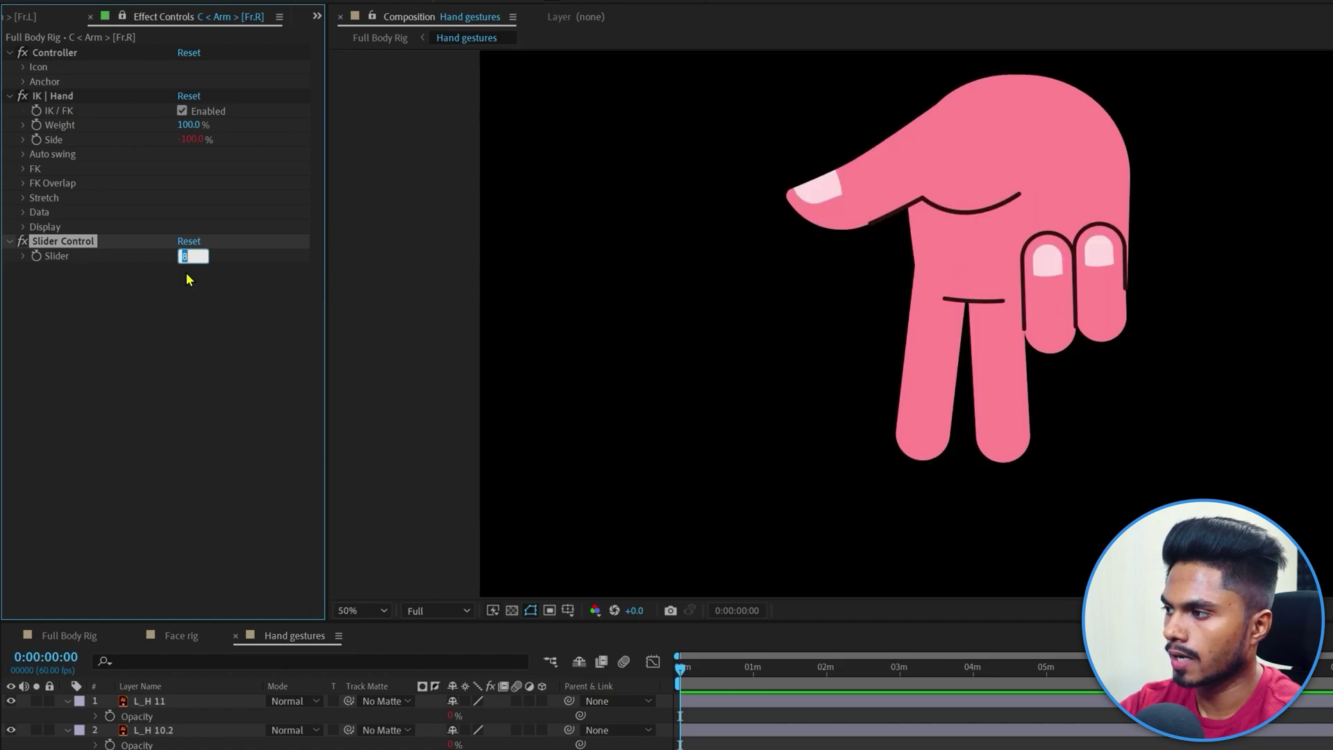
pyautogui.press('Up')
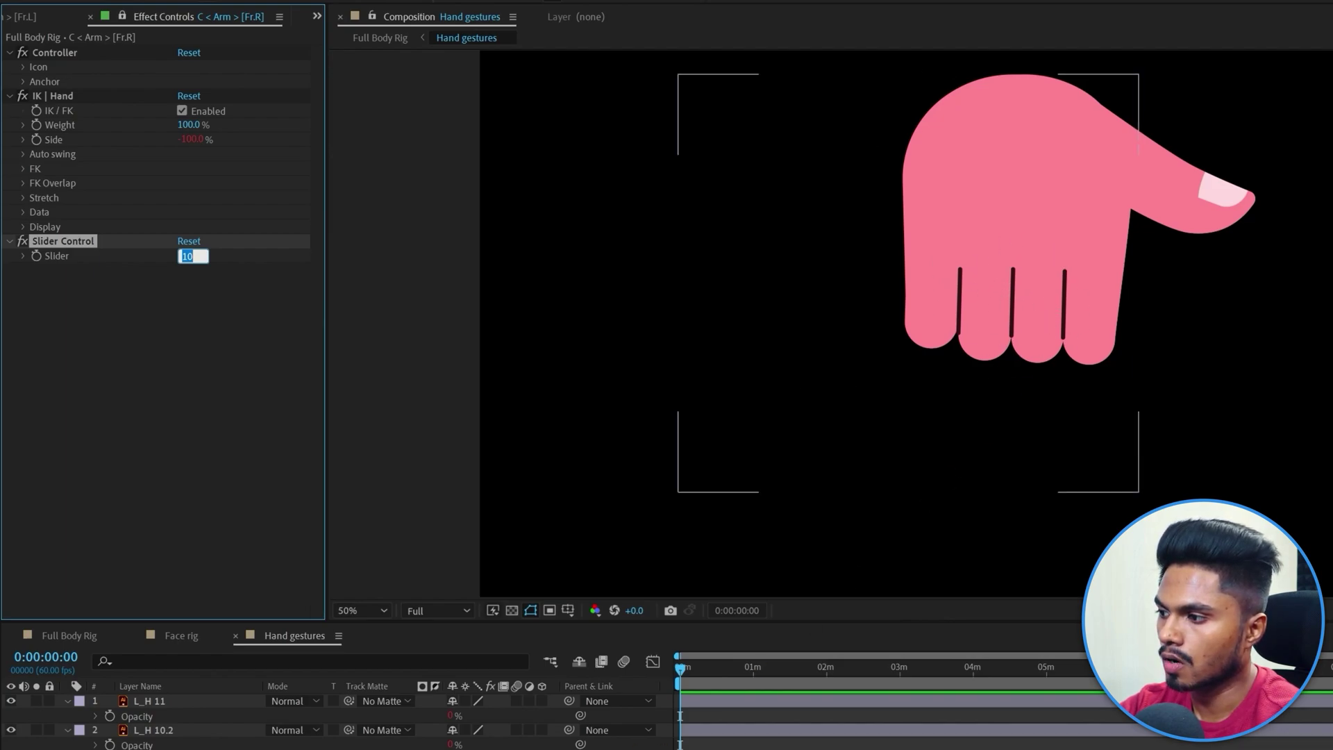
# Reveal the opacity expression of L_H 11 and examine its layer number.
pyautogui.click(147, 702)
pyautogui.press('u')
pyautogui.press('e')
pyautogui.press('e')
pyautogui.click(97, 396)
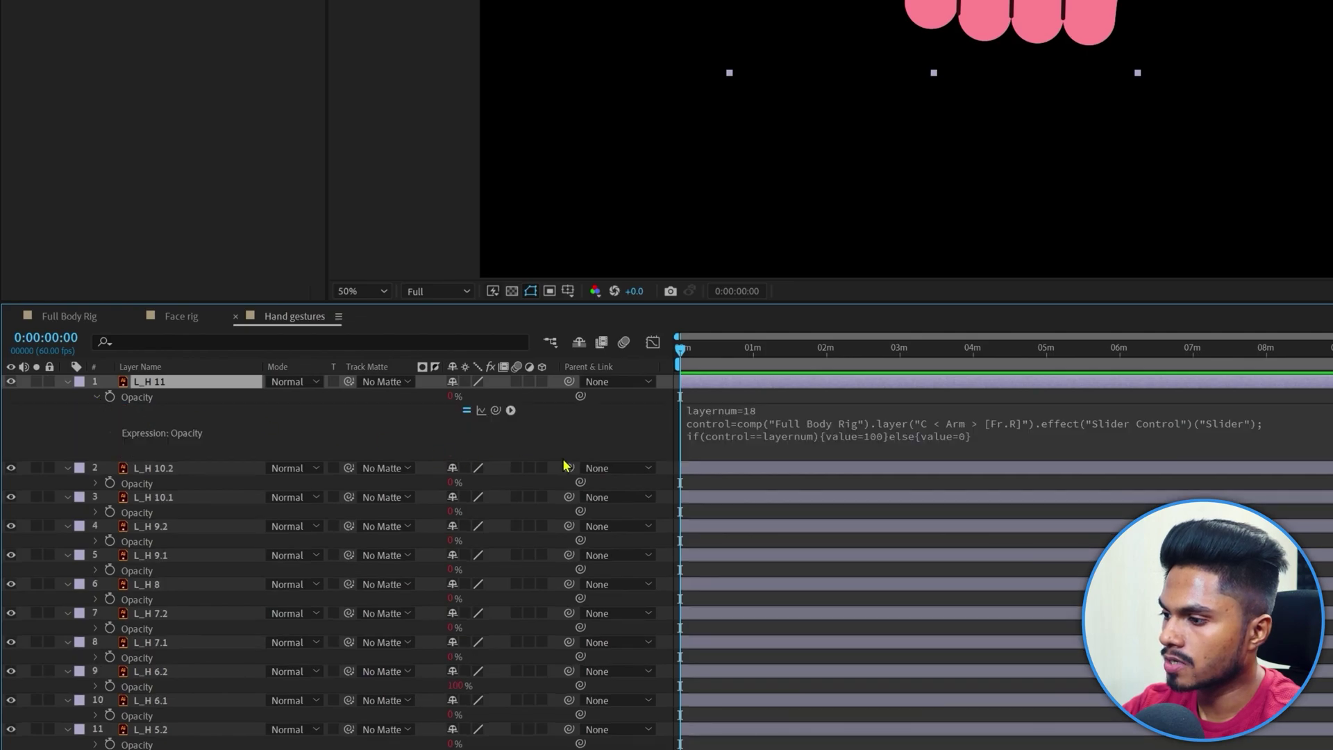
pyautogui.click(769, 414)
pyautogui.click(801, 409)
# Test the arm controller's slider with the out-of-range values 19 and -1.
pyautogui.click(190, 30)
pyautogui.click(191, 250)
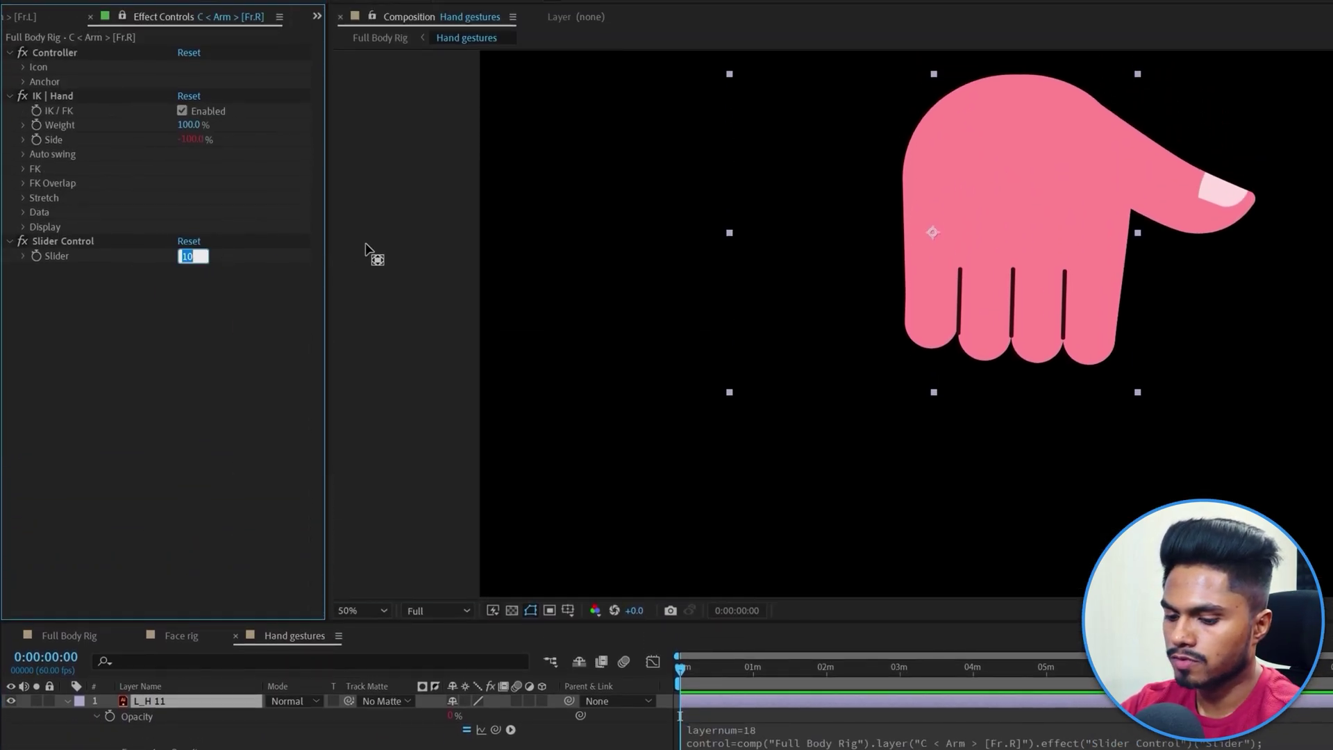
pyautogui.write('19')
pyautogui.press('Return')
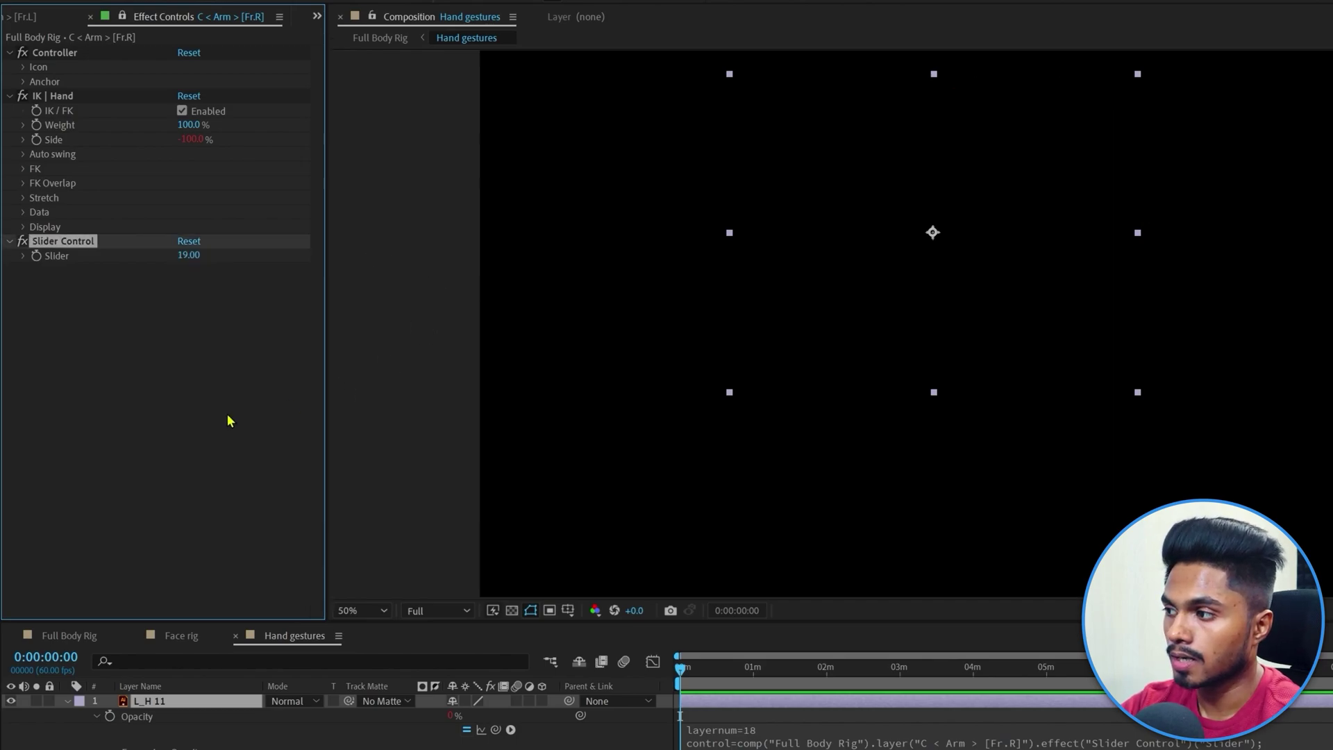
pyautogui.click(212, 402)
pyautogui.click(189, 256)
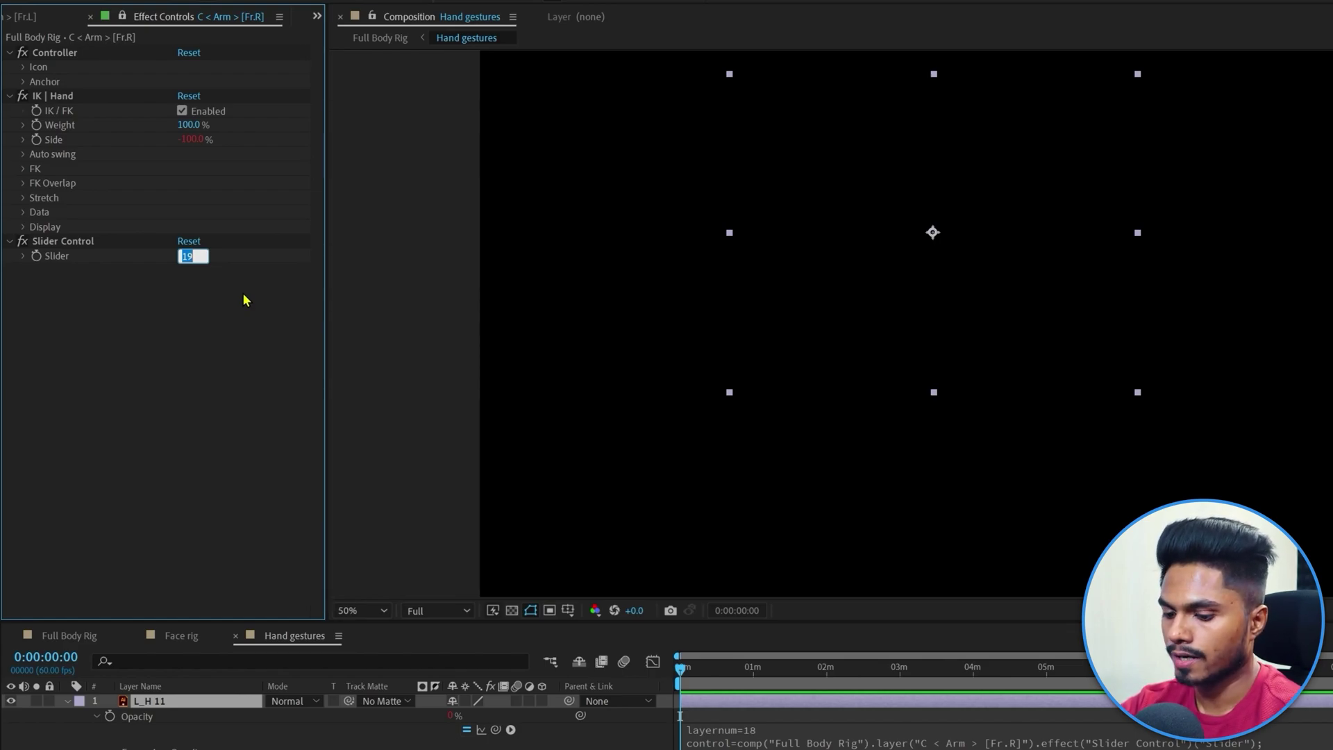
pyautogui.write('-1')
pyautogui.press('Return')
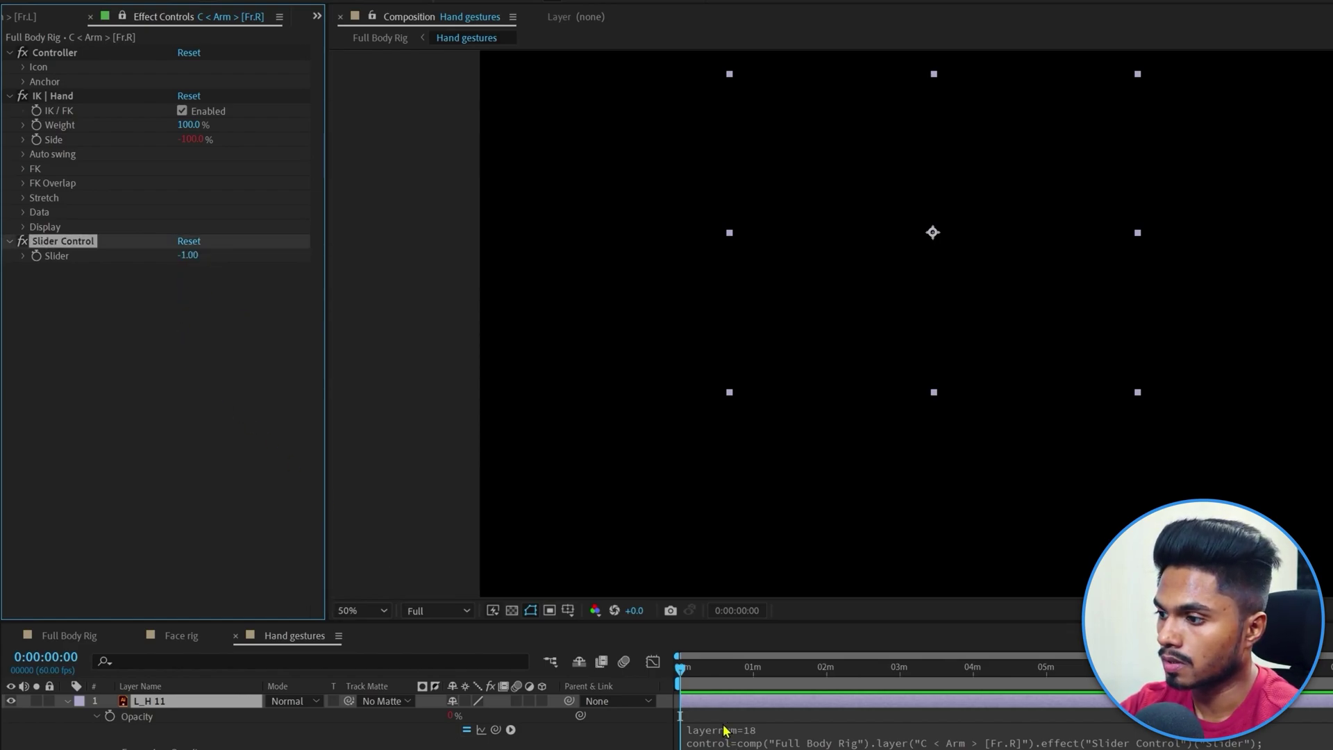
pyautogui.click(764, 727)
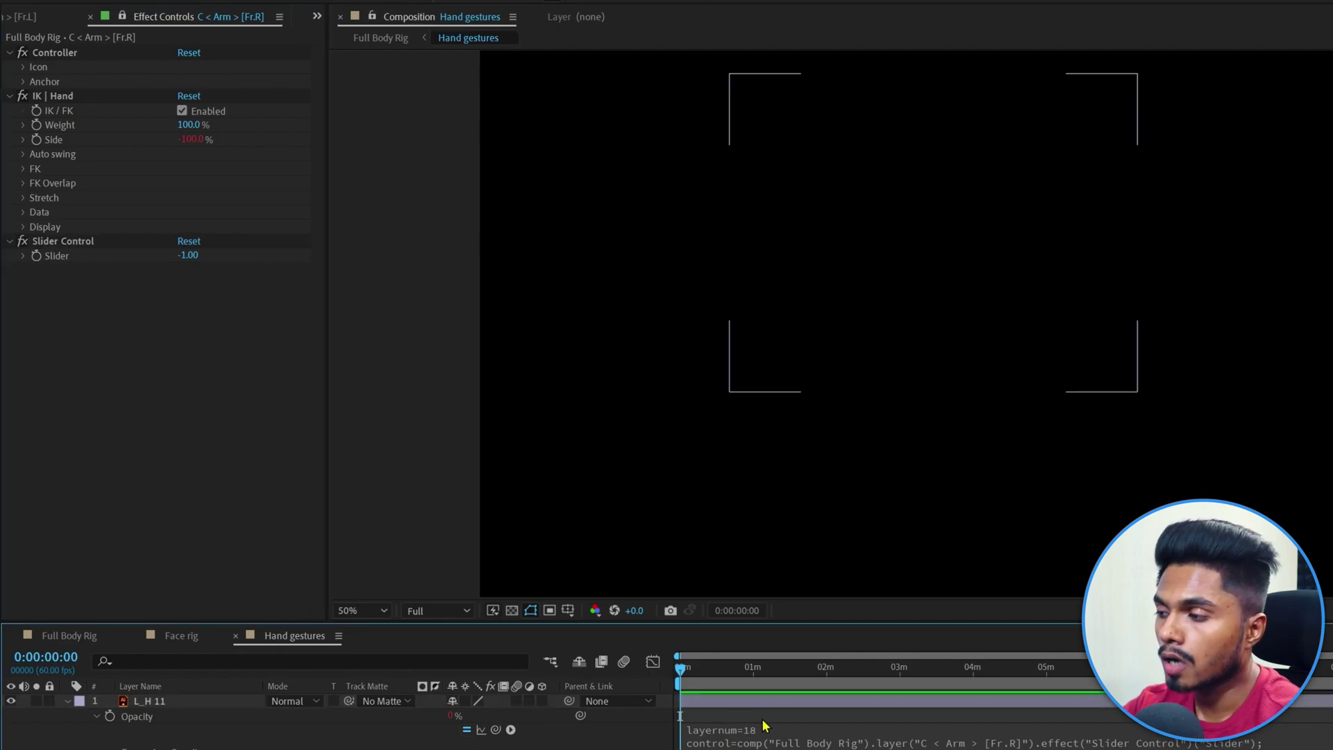
pyautogui.click(259, 464)
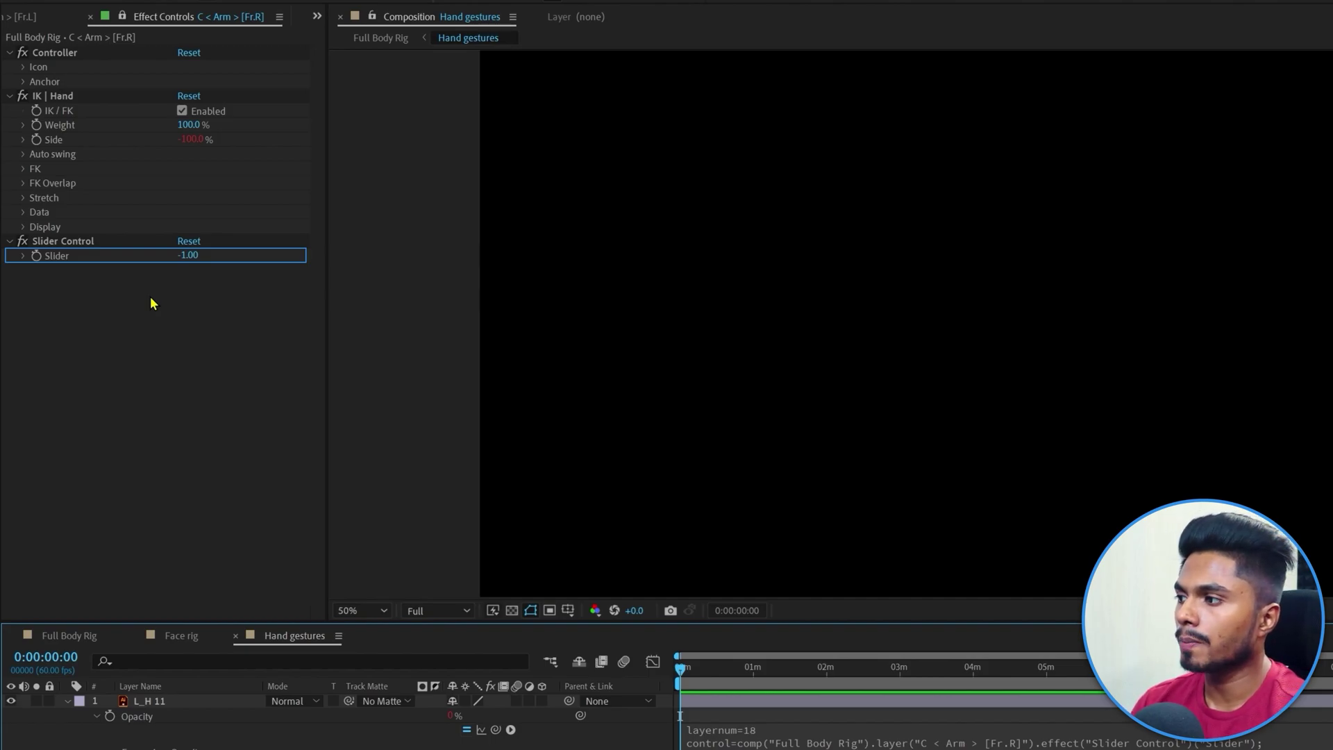
# Test the arm controller's slider with the decimal value 4.5 and the whole values 4 and 5.
pyautogui.click(187, 256)
pyautogui.write('4.5')
pyautogui.press('Return')
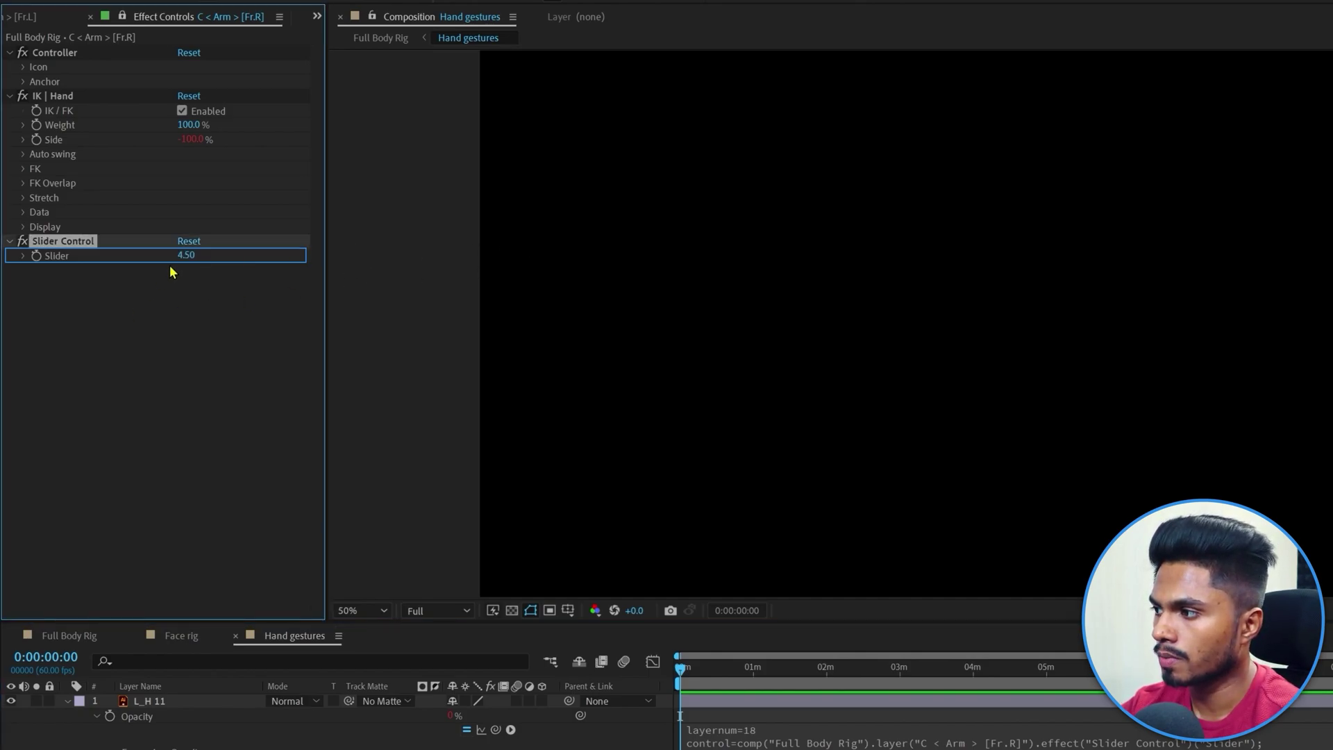
pyautogui.click(186, 255)
pyautogui.write('4')
pyautogui.press('Return')
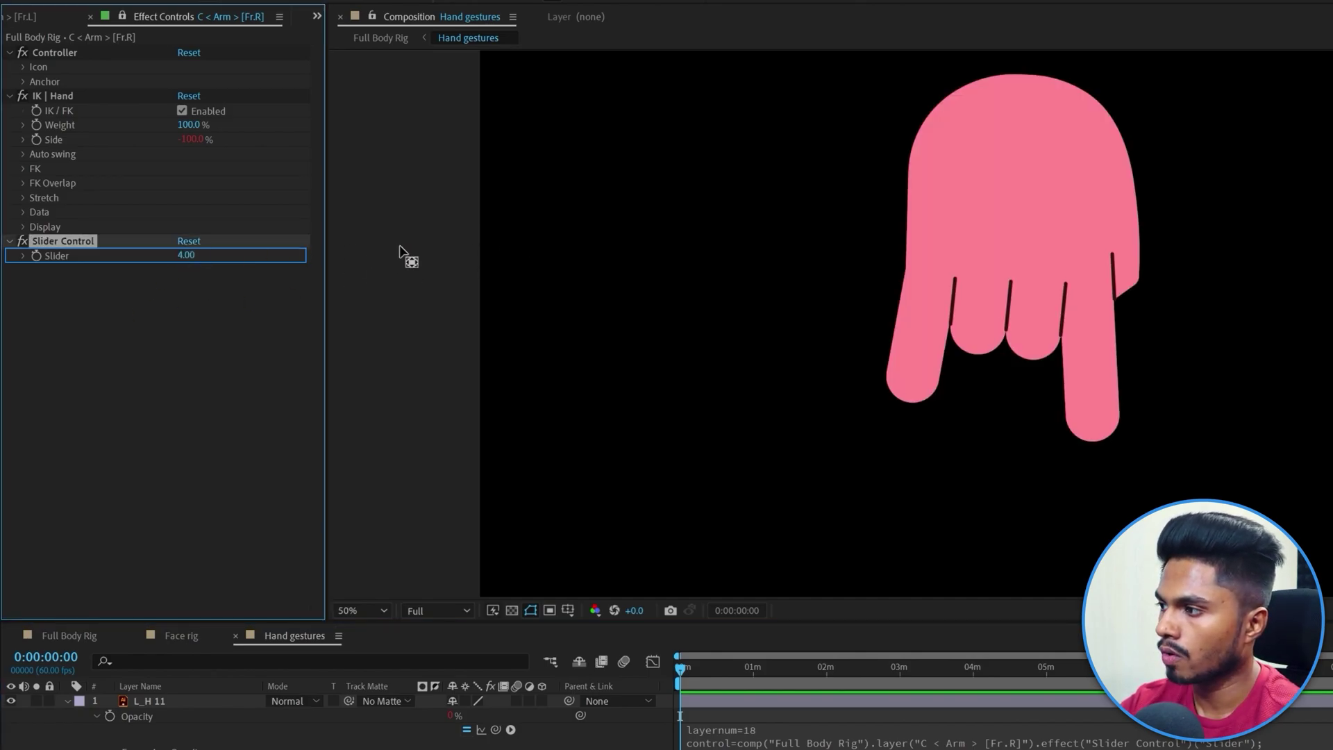
pyautogui.click(189, 255)
pyautogui.write('5')
pyautogui.press('Return')
pyautogui.click(741, 723)
# In the Full Body Rig composition, add the expression Math.floor(clamp(effect("Slider Control")("Slider").value,1,18)) to the slider of C < Arm > [Fr.R].
pyautogui.click(59, 623)
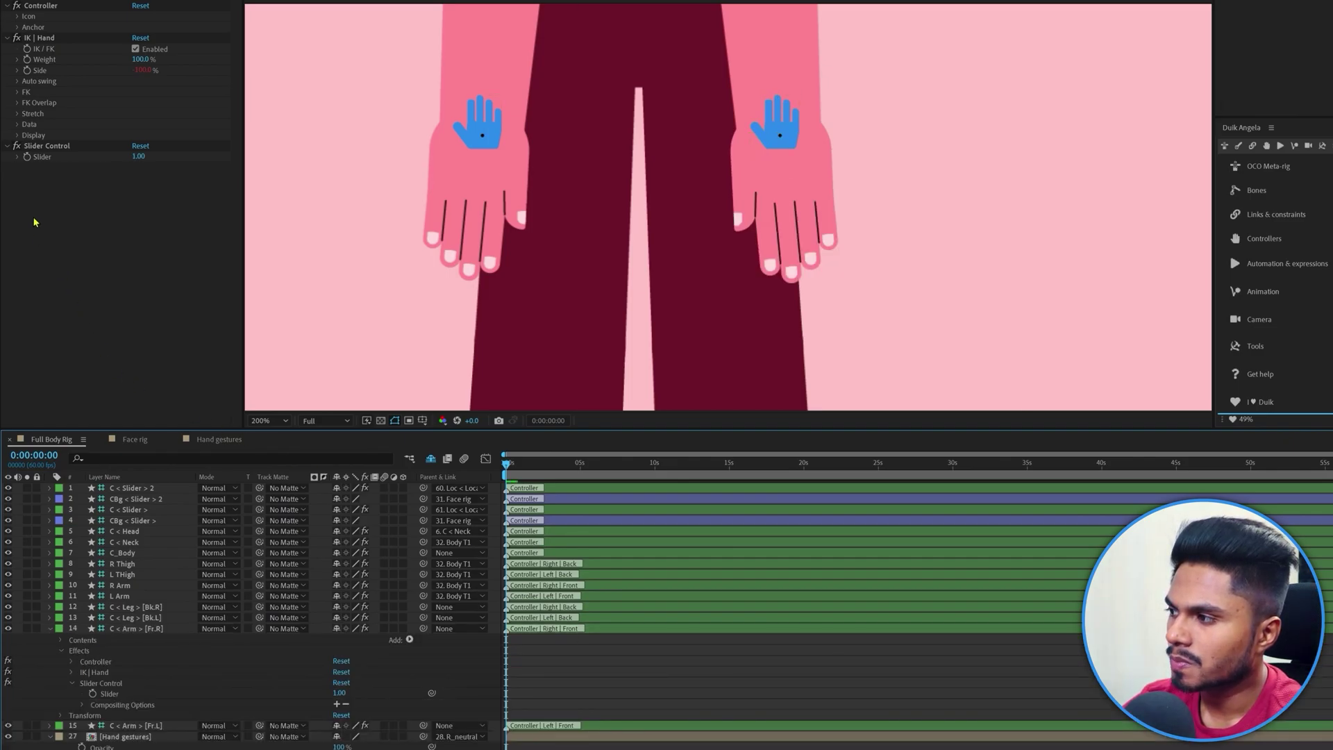
pyautogui.keyDown('alt'); pyautogui.click(28, 158); pyautogui.keyUp('alt')
pyautogui.write('math')
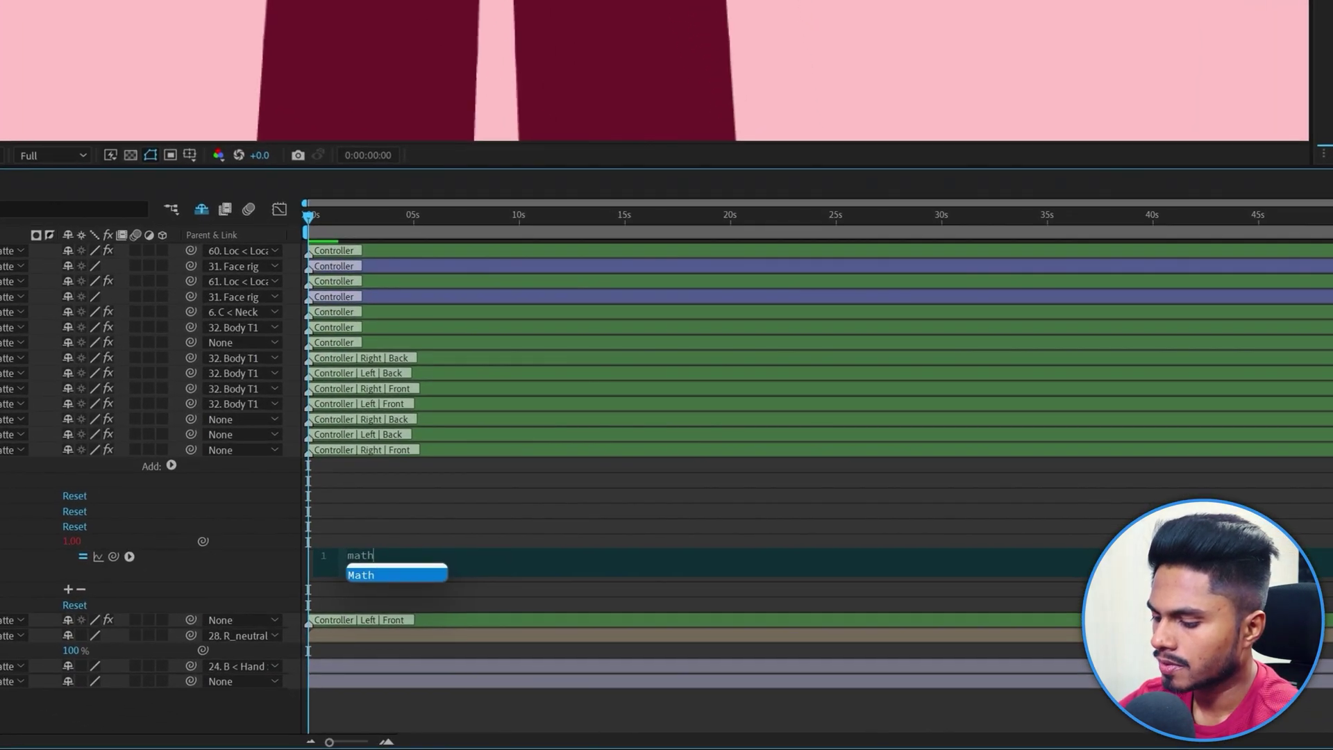
pyautogui.press('Return')
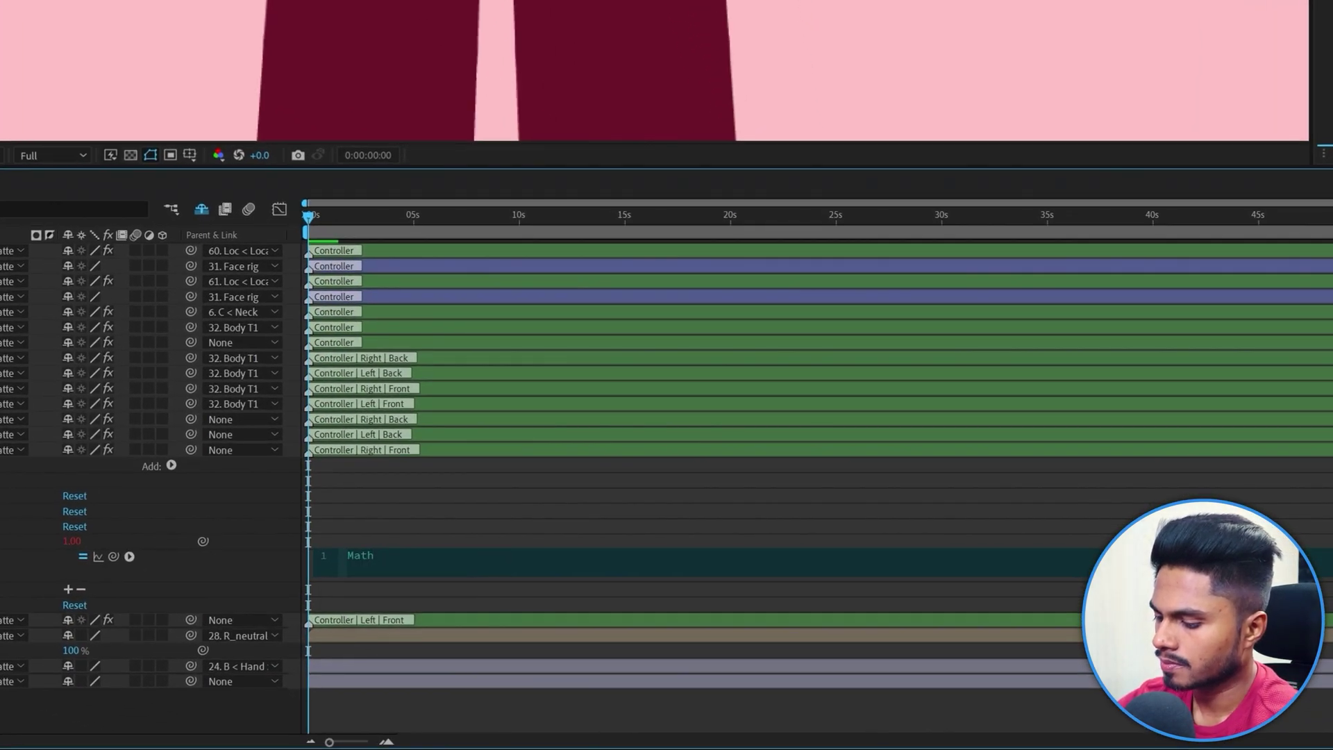
pyautogui.write('.floor')
pyautogui.press('Return')
pyautogui.write('clamp)')
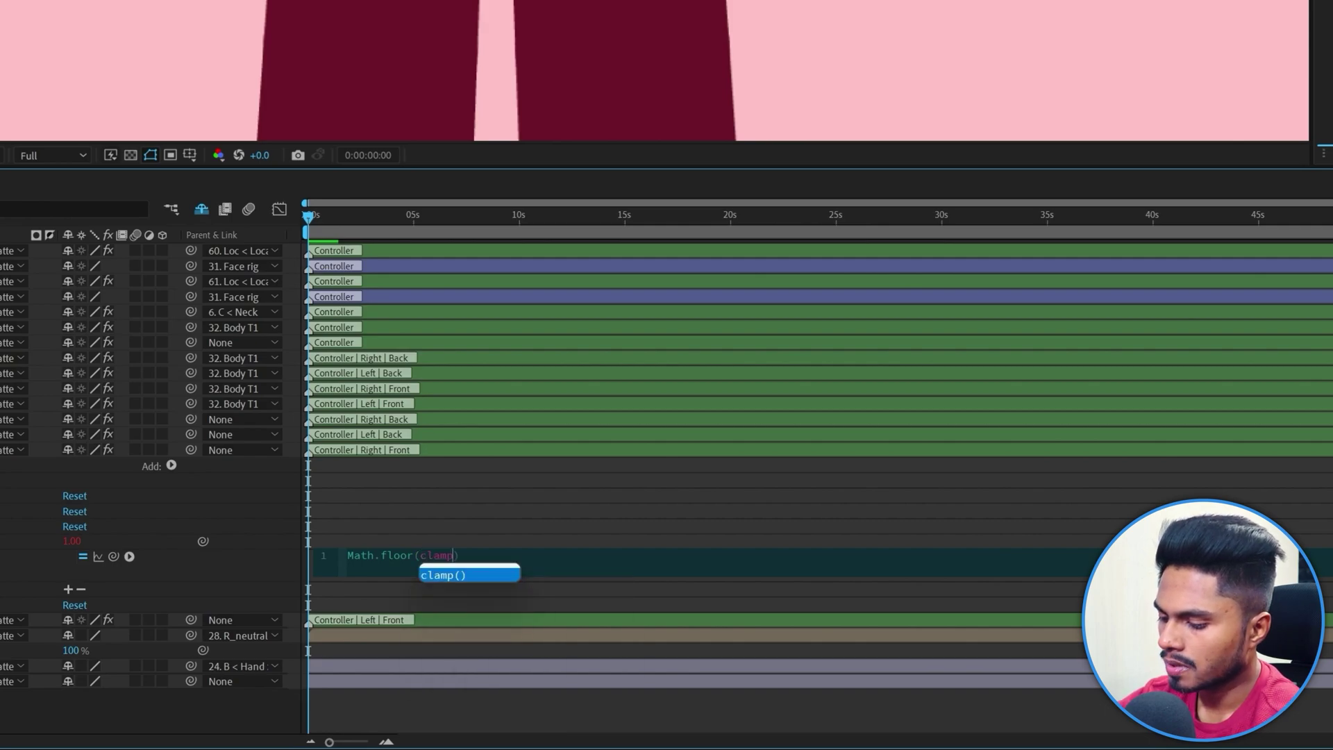
pyautogui.press('Return')
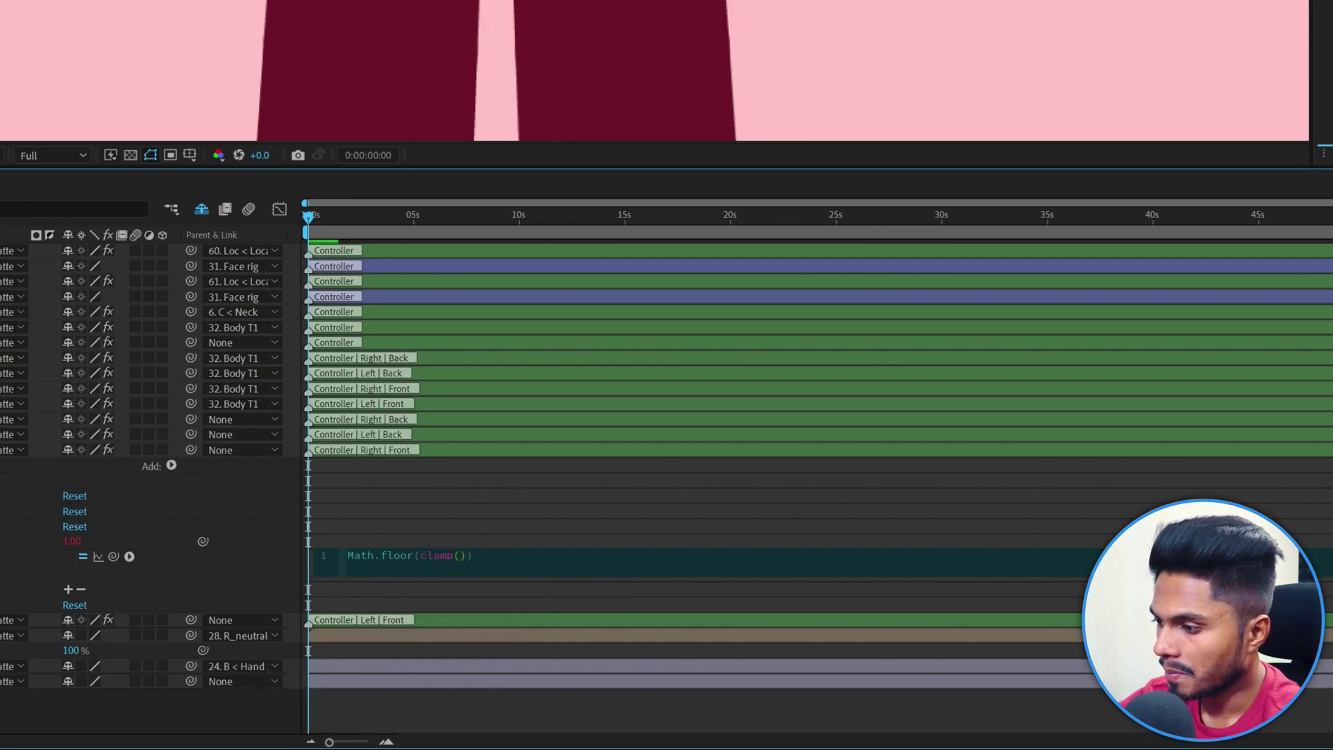
pyautogui.moveTo(113, 556); pyautogui.dragTo(57, 252)
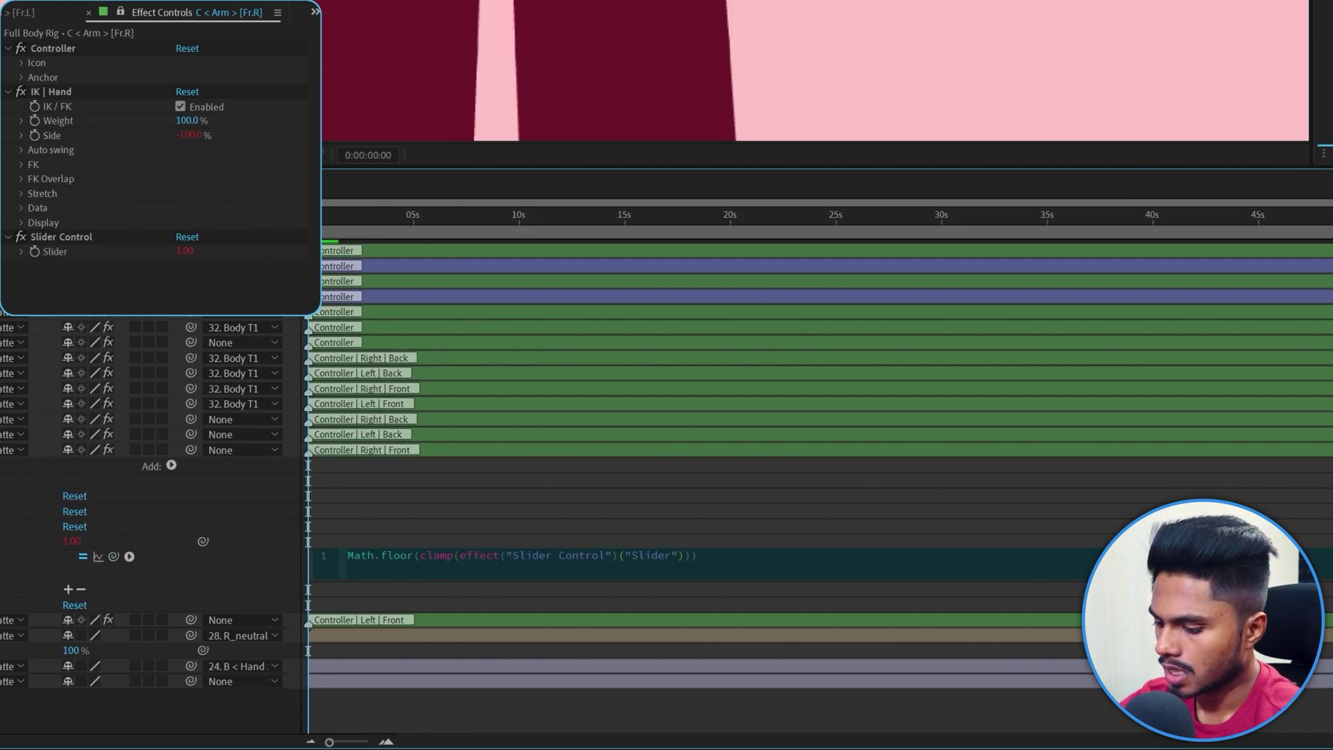
pyautogui.write('.value,')
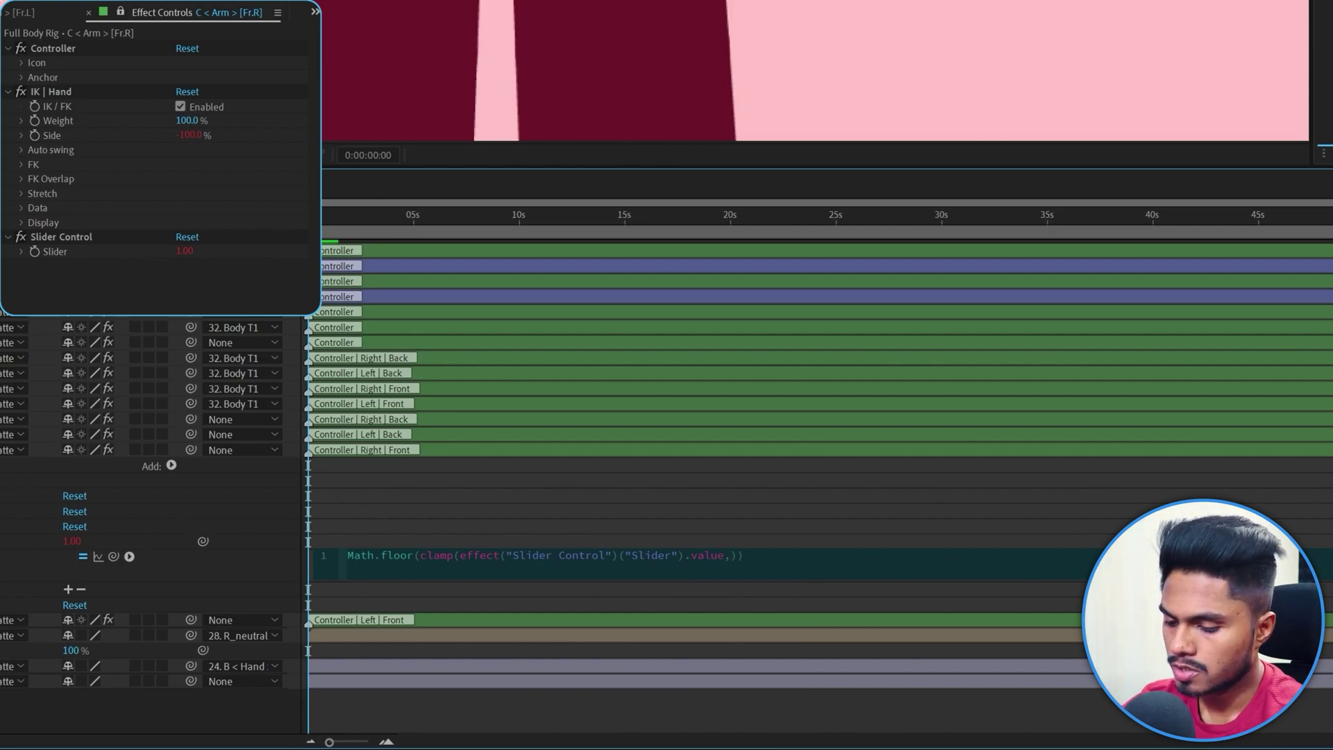
pyautogui.write('1,18')
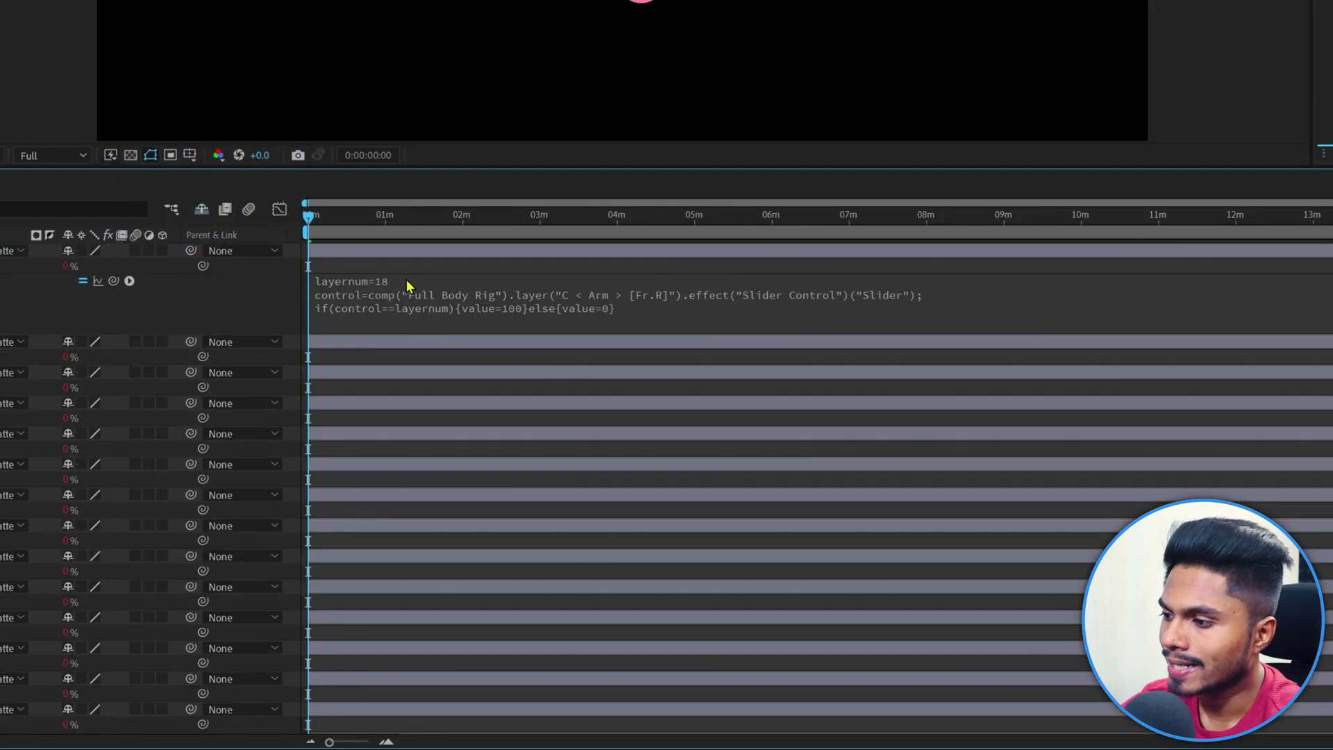
pyautogui.click(487, 293)
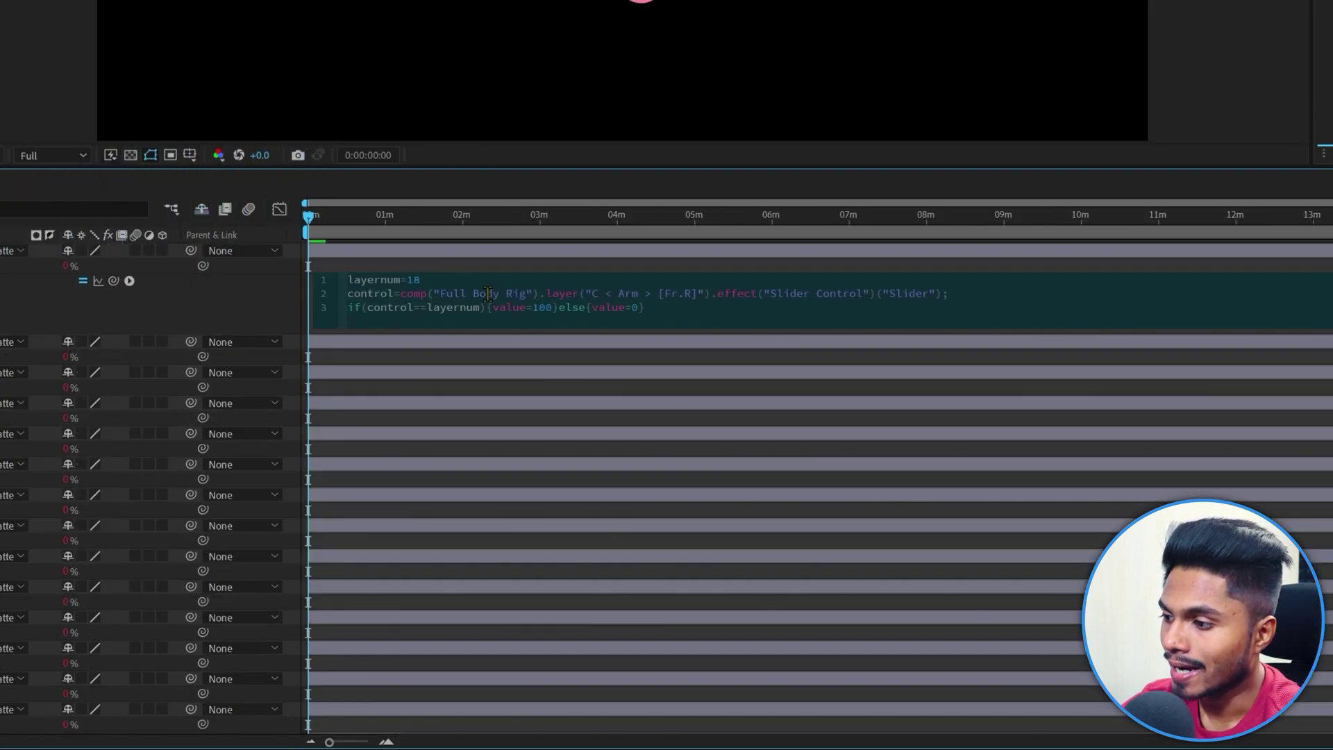
pyautogui.press('Up')
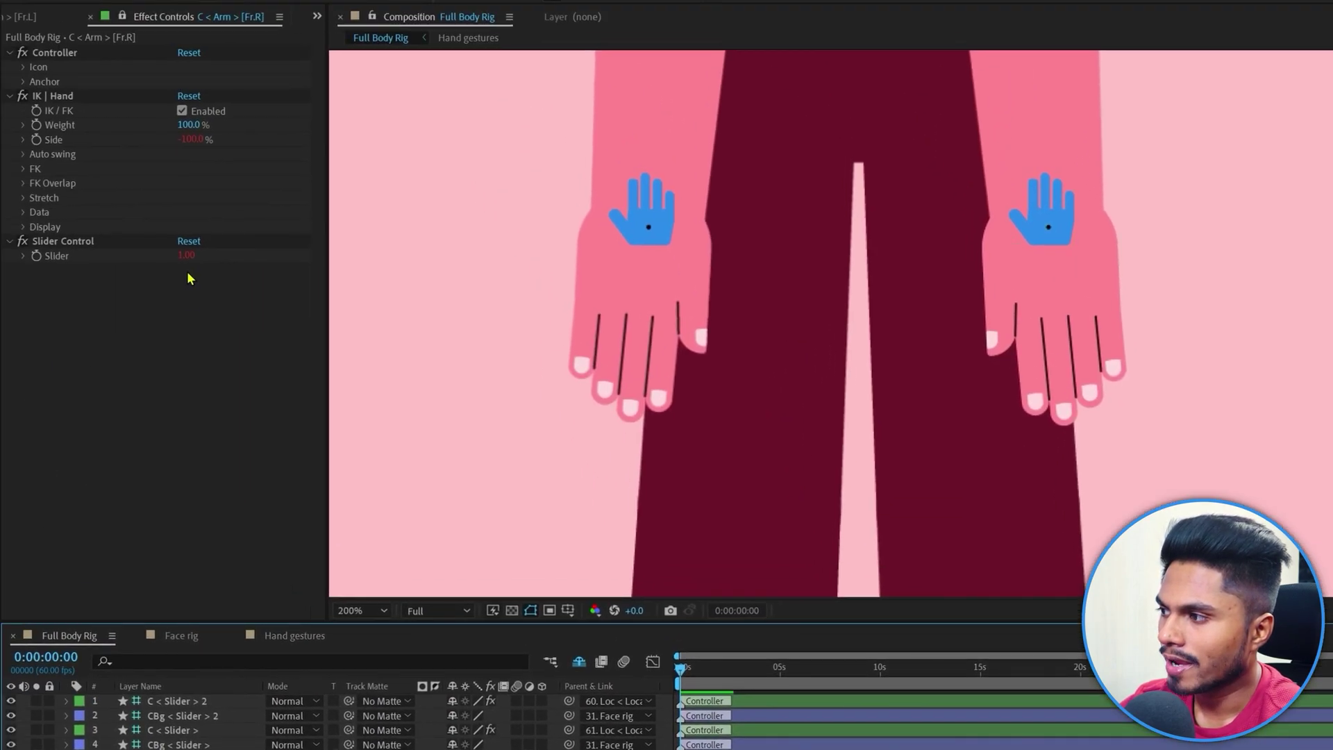
# Test the slider's limits and rounding by entering 18, 20, -4 and a decimal value just above 5.
pyautogui.click(186, 255)
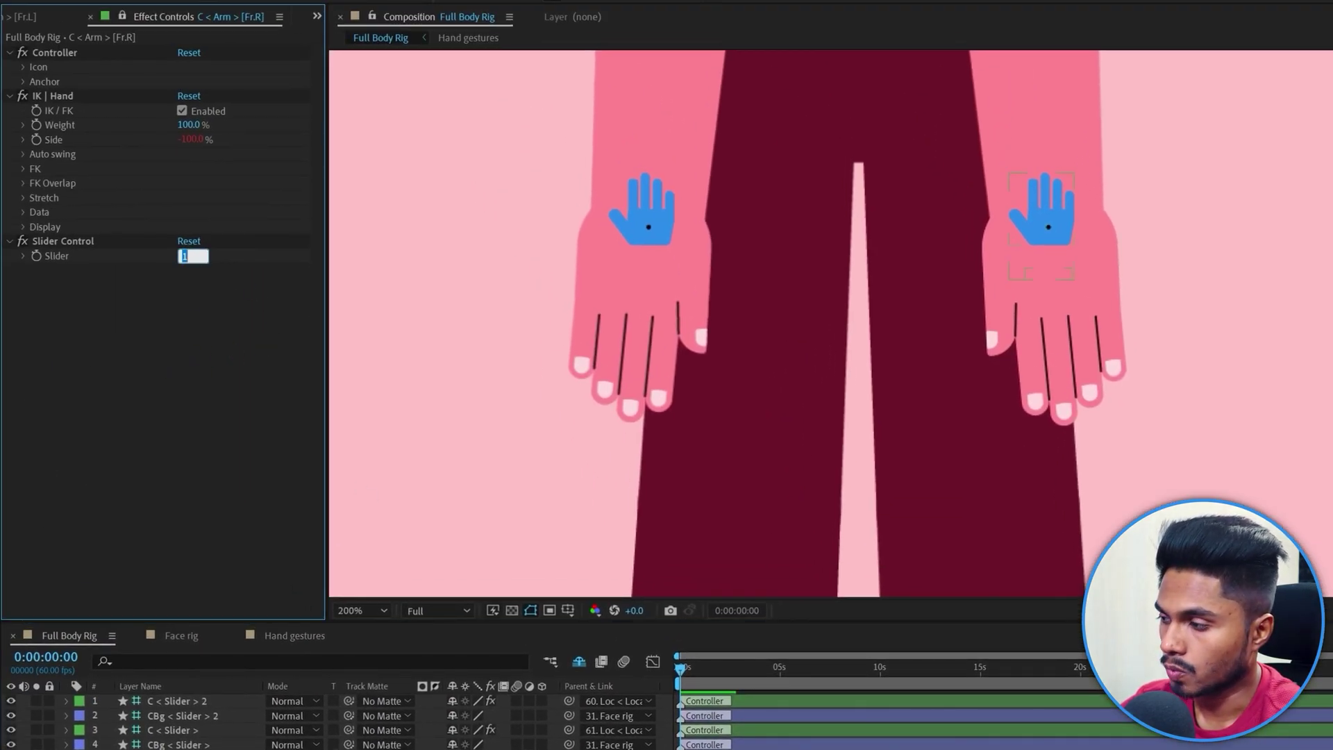
pyautogui.write('18')
pyautogui.press('Return')
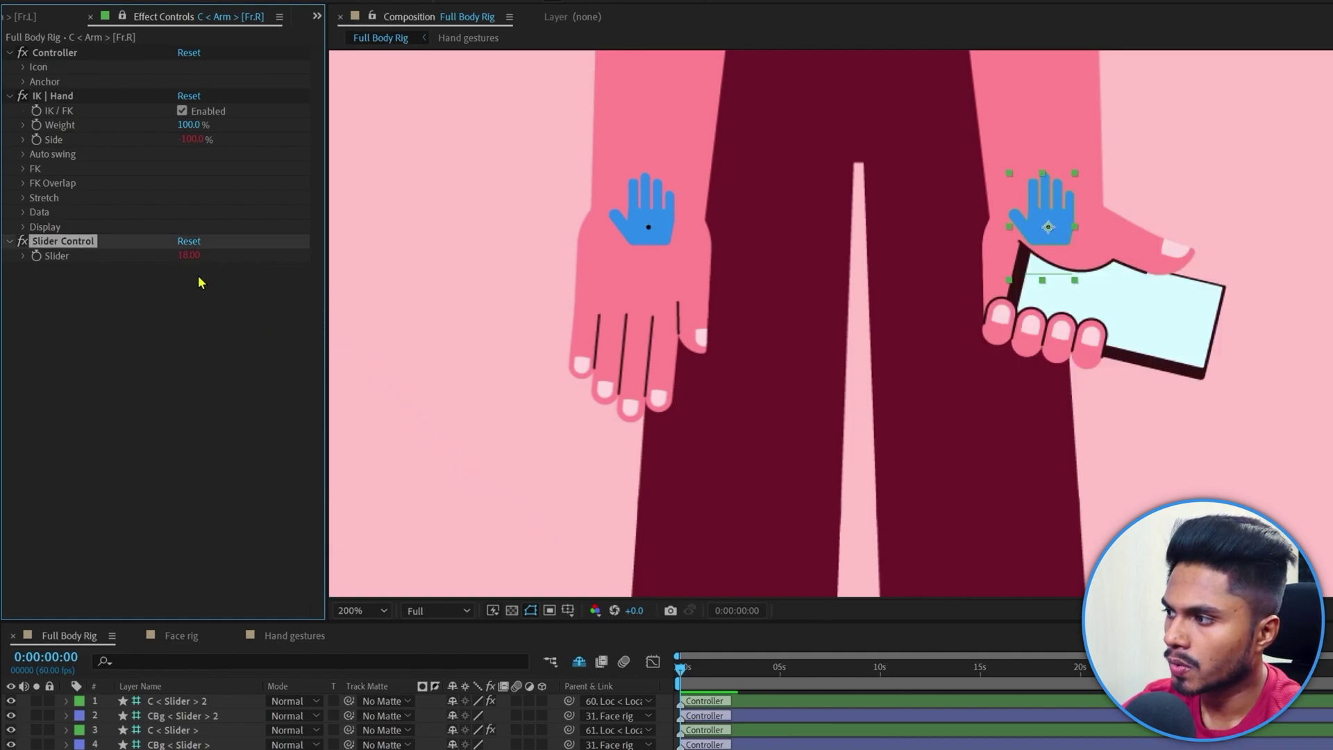
pyautogui.click(192, 257)
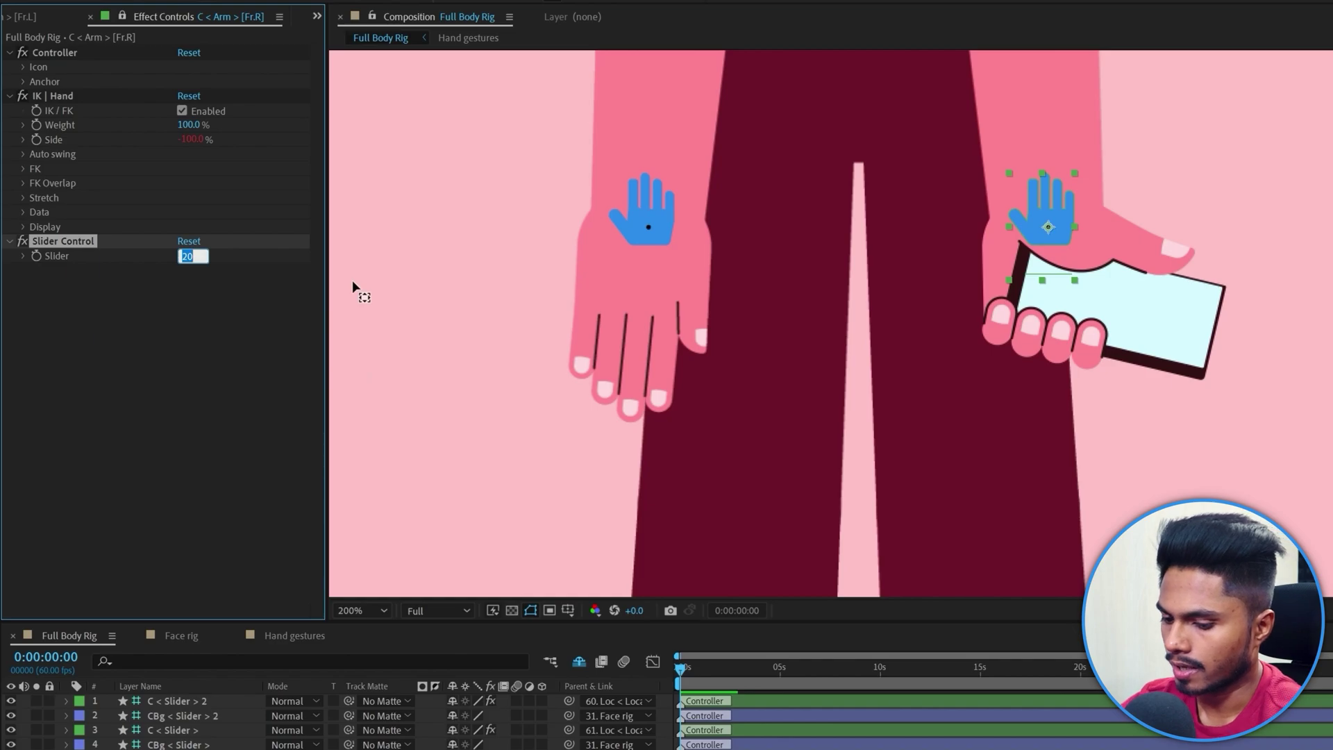
pyautogui.write('-4')
pyautogui.press('Return')
pyautogui.click(186, 256)
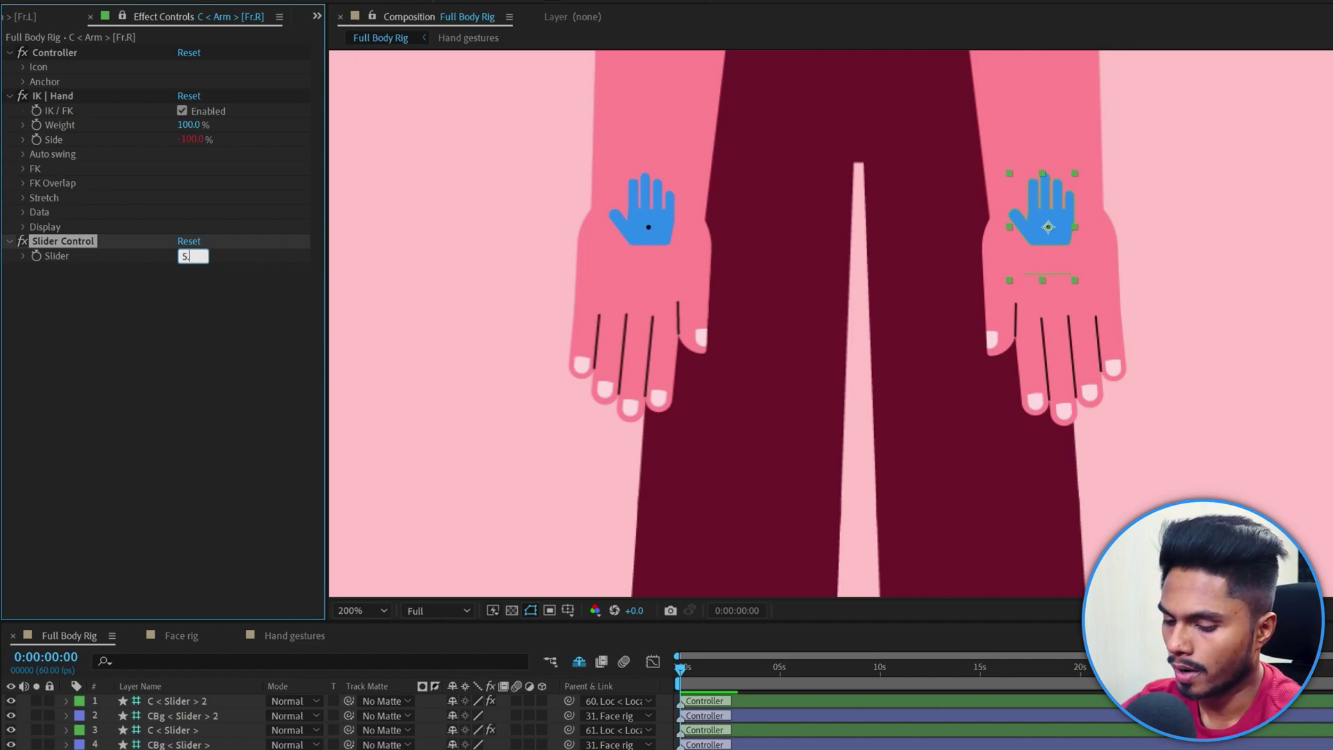
pyautogui.write('5.')
pyautogui.press('Return')
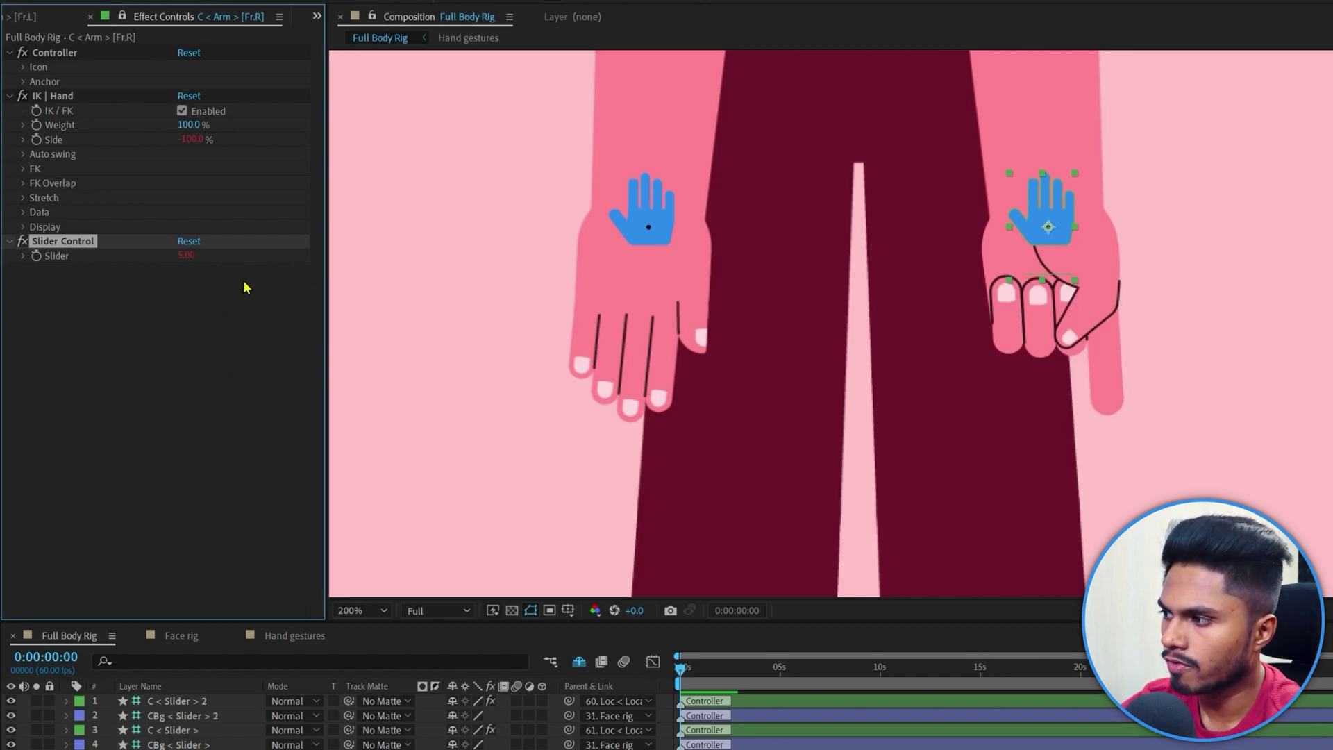
# Step the slider value down from 5 and back up past 7 to preview the gestures on the character's hand.
pyautogui.click(187, 254)
pyautogui.press('Down')
pyautogui.press('Down')
pyautogui.press('Down')
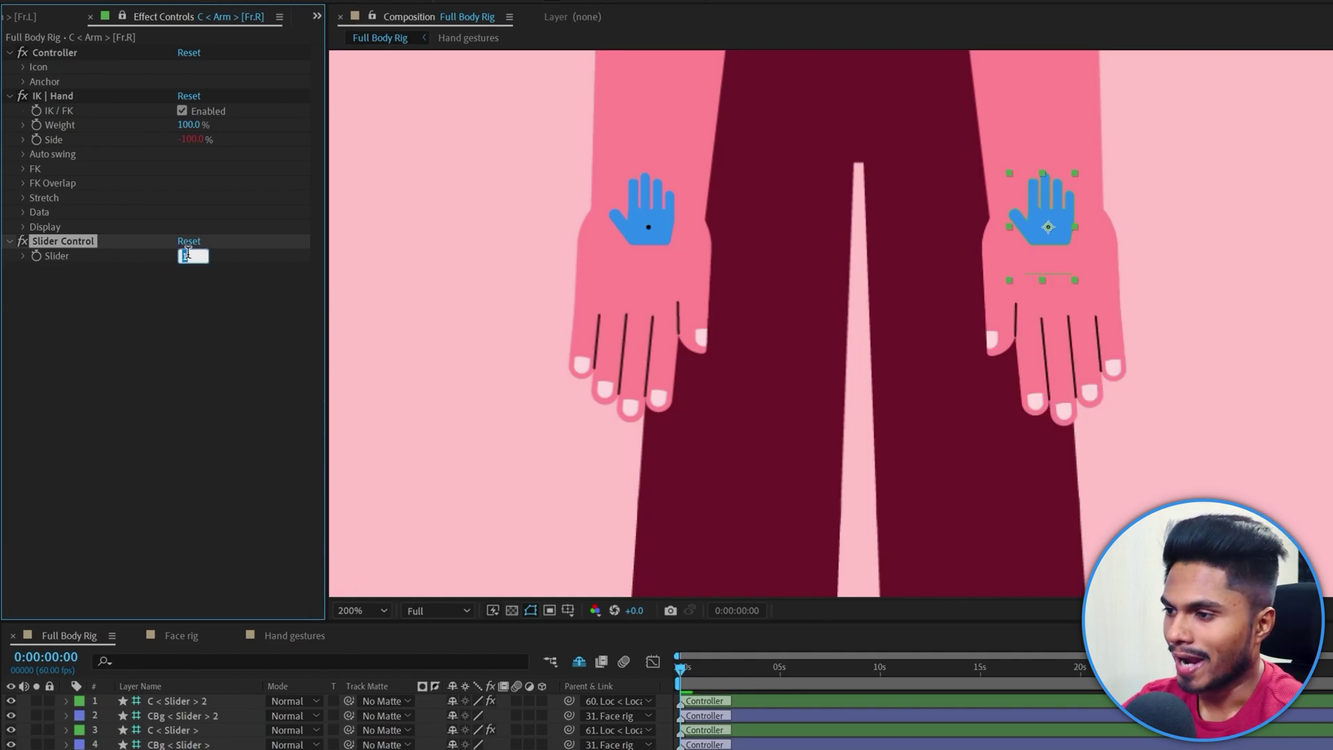
pyautogui.press('Up')
pyautogui.press('Up')
pyautogui.press('Up')
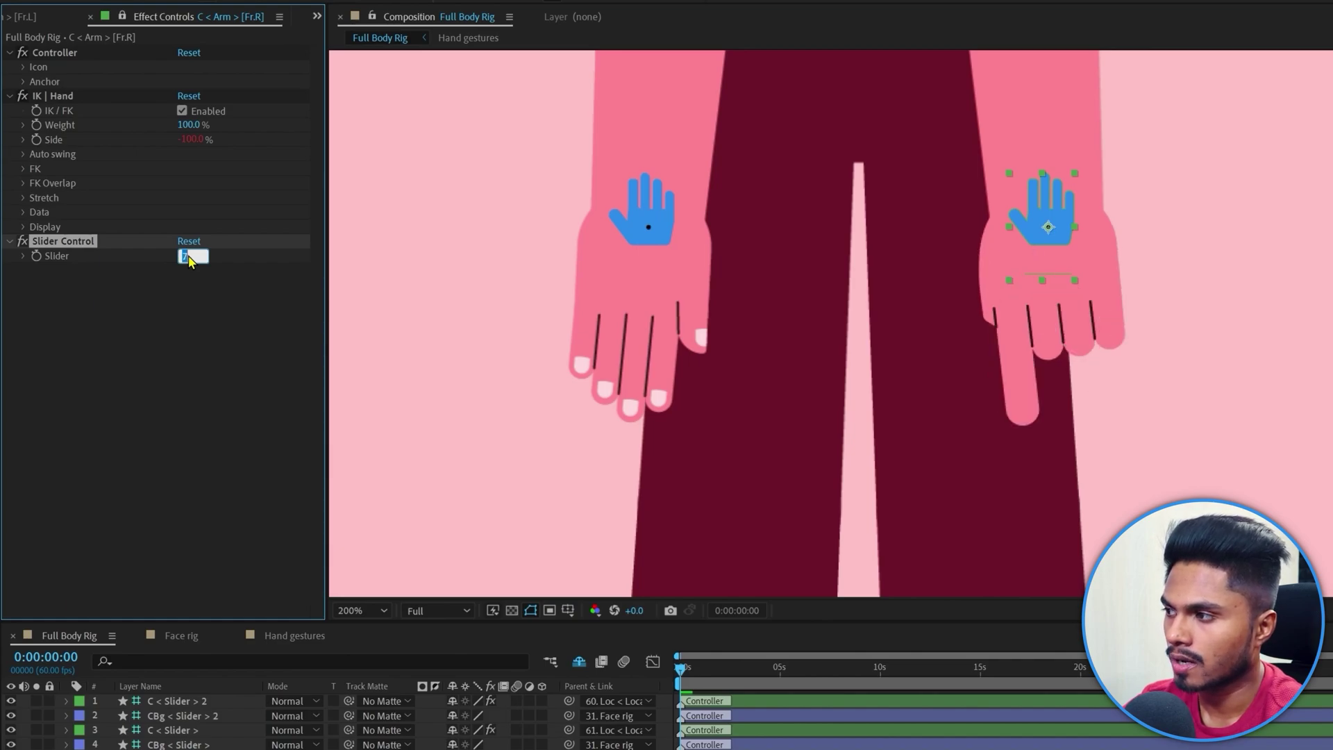
pyautogui.press('Up')
pyautogui.press('Up')
pyautogui.press('Up')
pyautogui.press('Up')
pyautogui.press('Up')
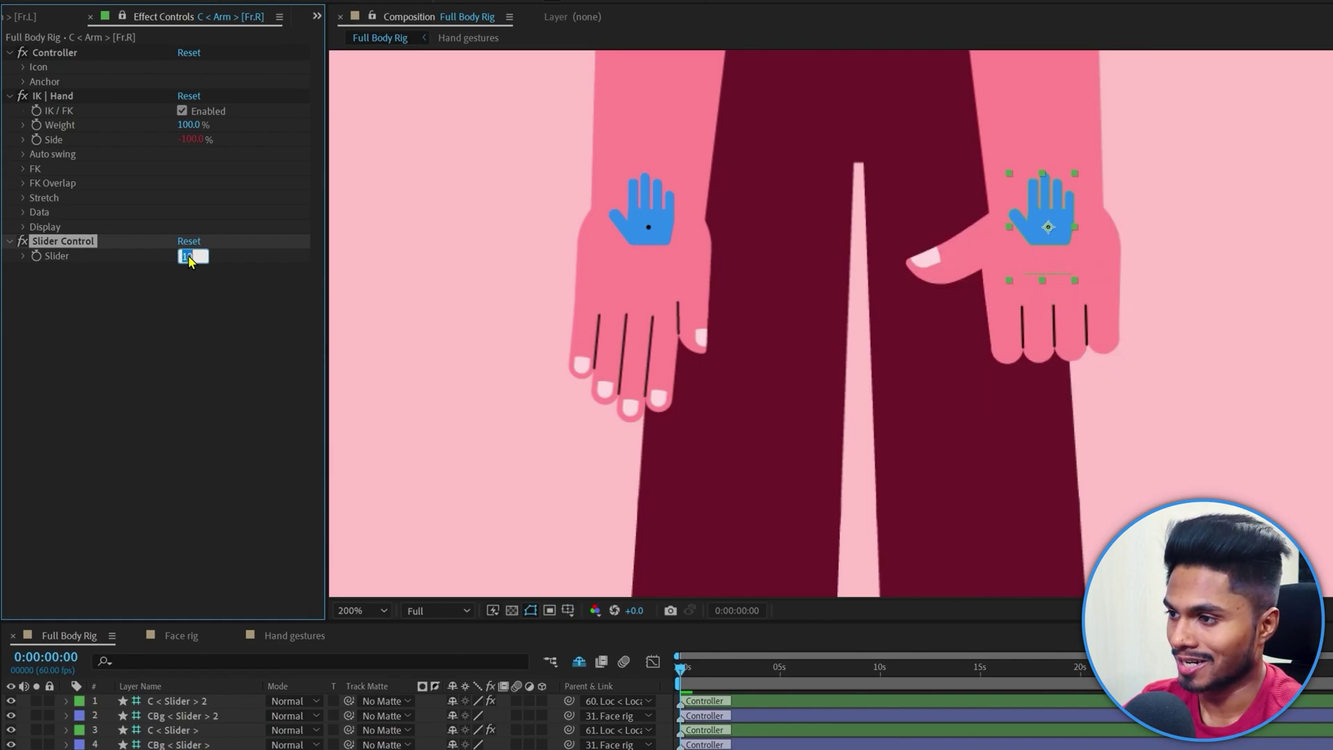